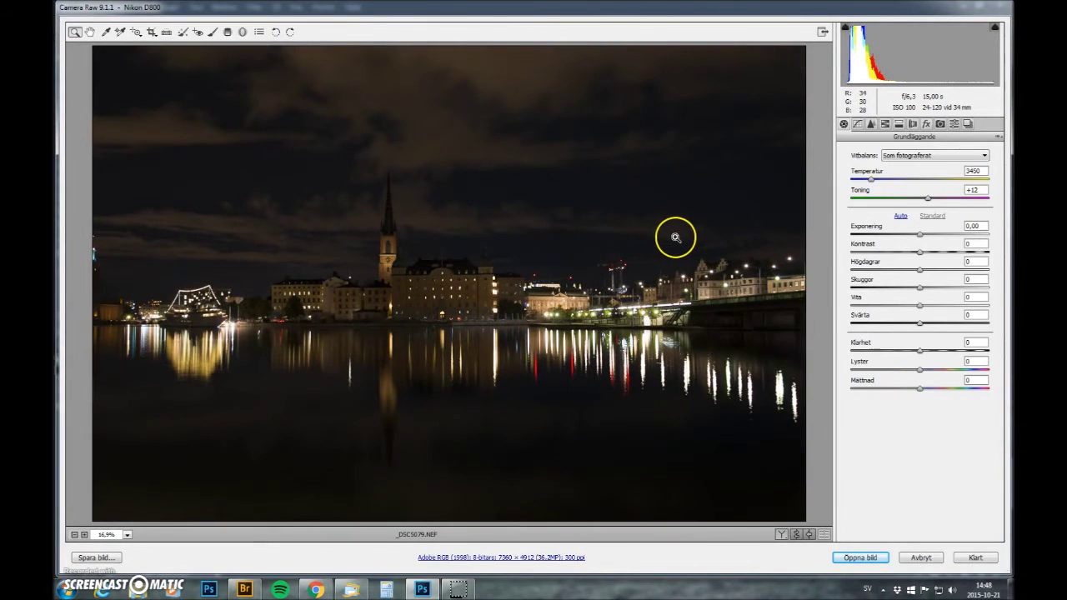
Step: Brighten the night photo by raising Exponering to +2,90
drag(920, 237, 961, 236)
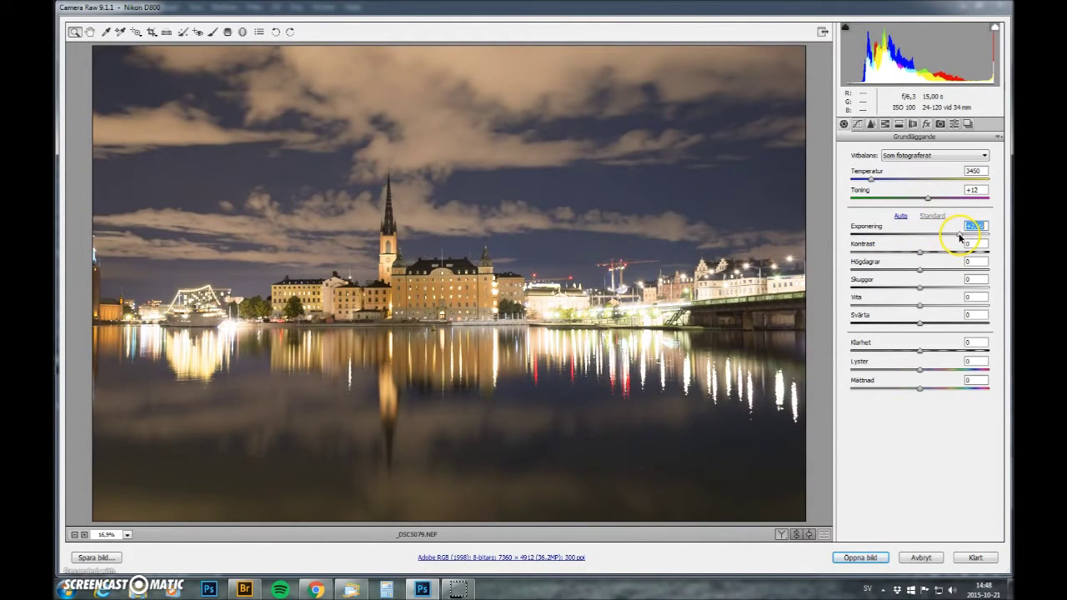
Step: Apply the full Upright perspective correction (level, horizontal and vertical) in the manual lens corrections and set Rotera to +0,7
click(165, 33)
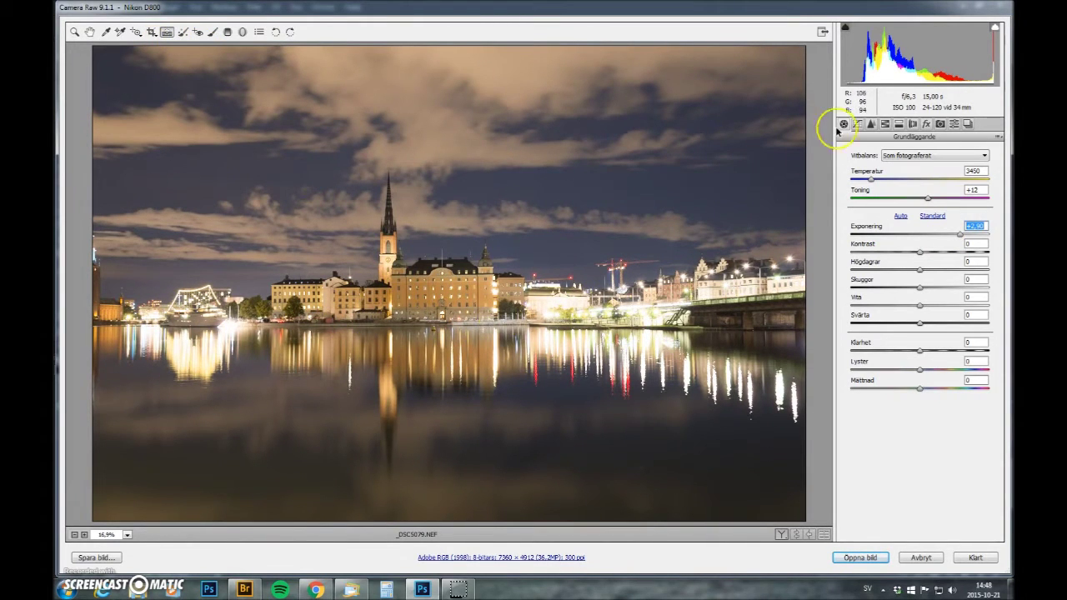
click(911, 123)
click(938, 183)
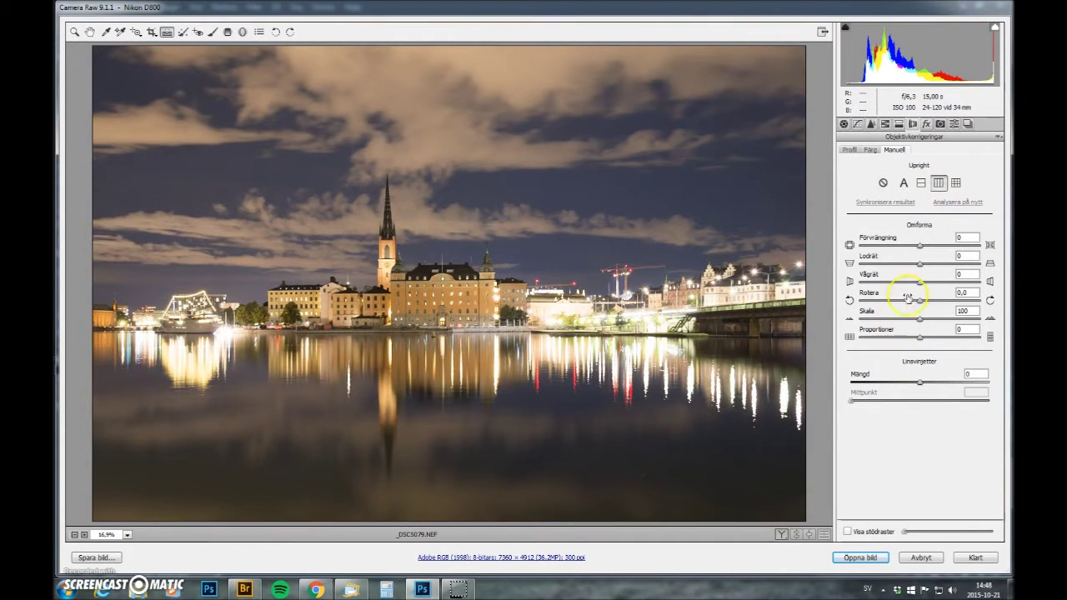
drag(921, 302, 928, 305)
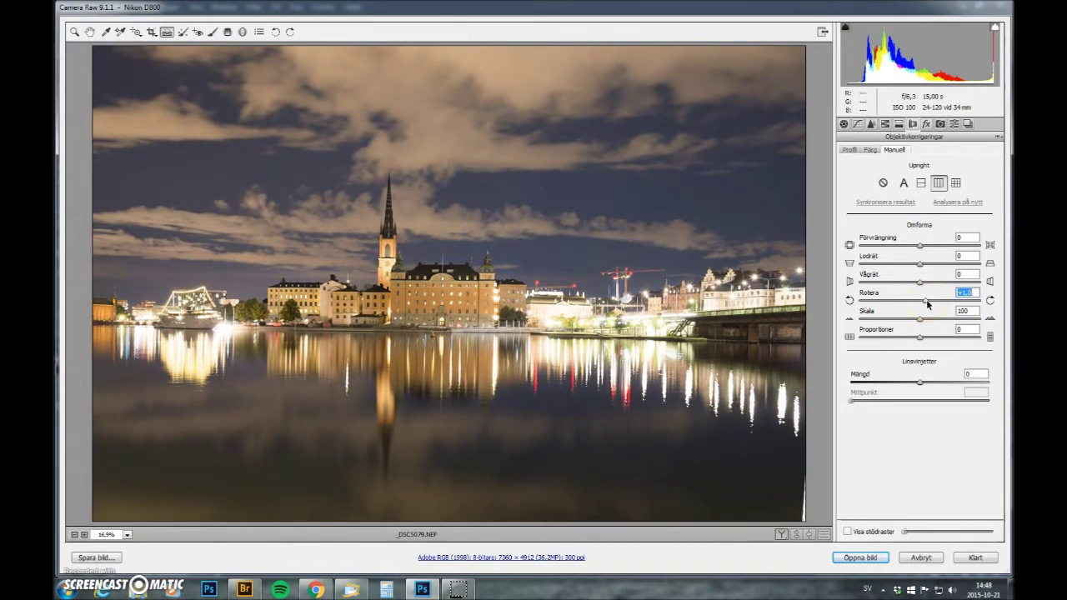
click(956, 182)
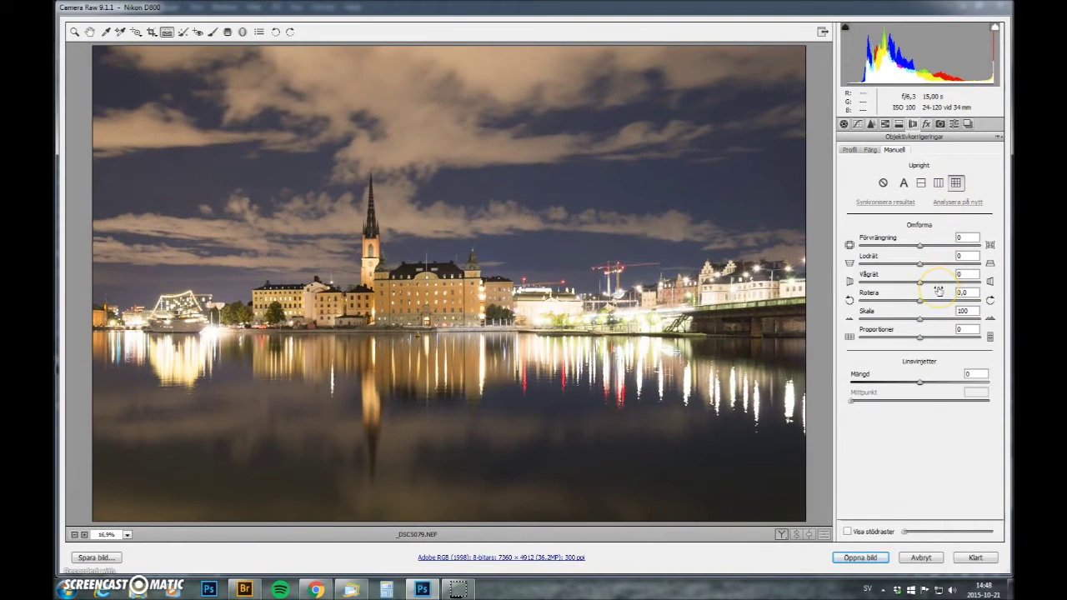
drag(920, 301, 923, 303)
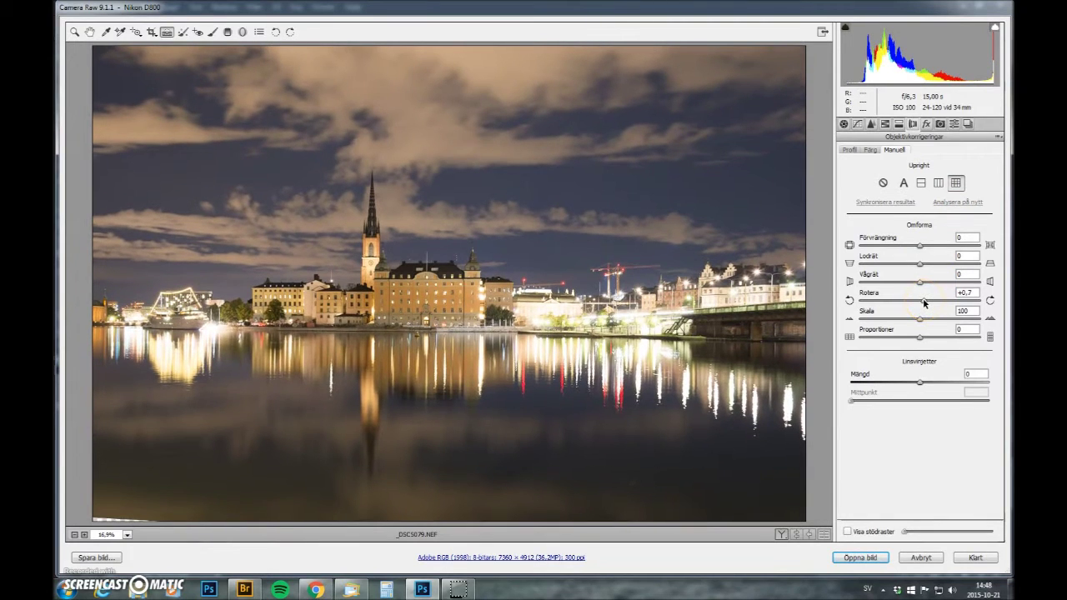
Step: Check the alignment against the grid overlay, then refine the perspective with Lodrät at +6 and Rotera at +0,4
click(847, 532)
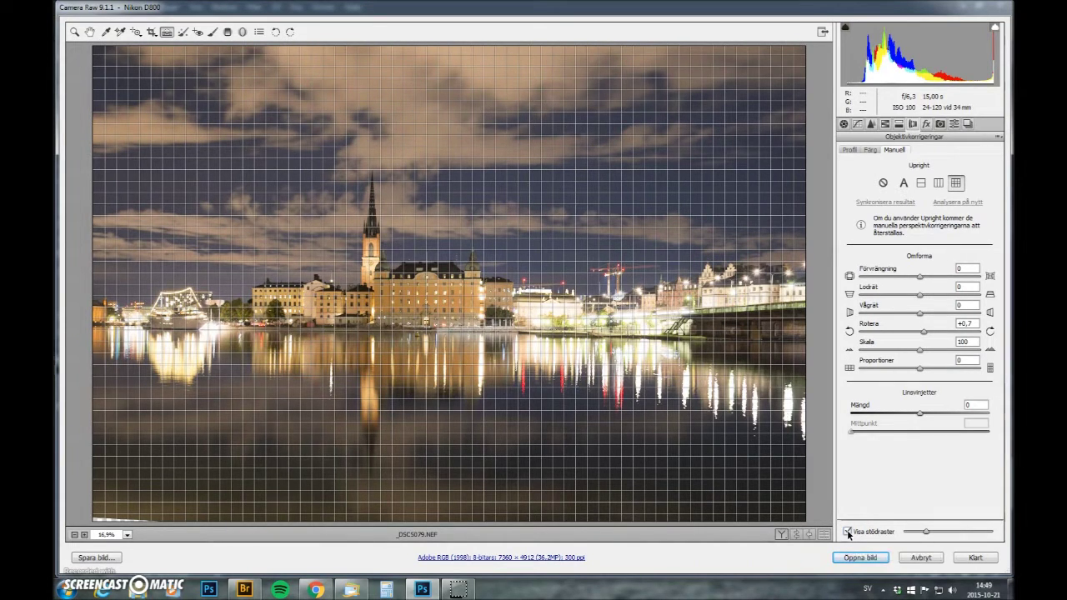
click(848, 532)
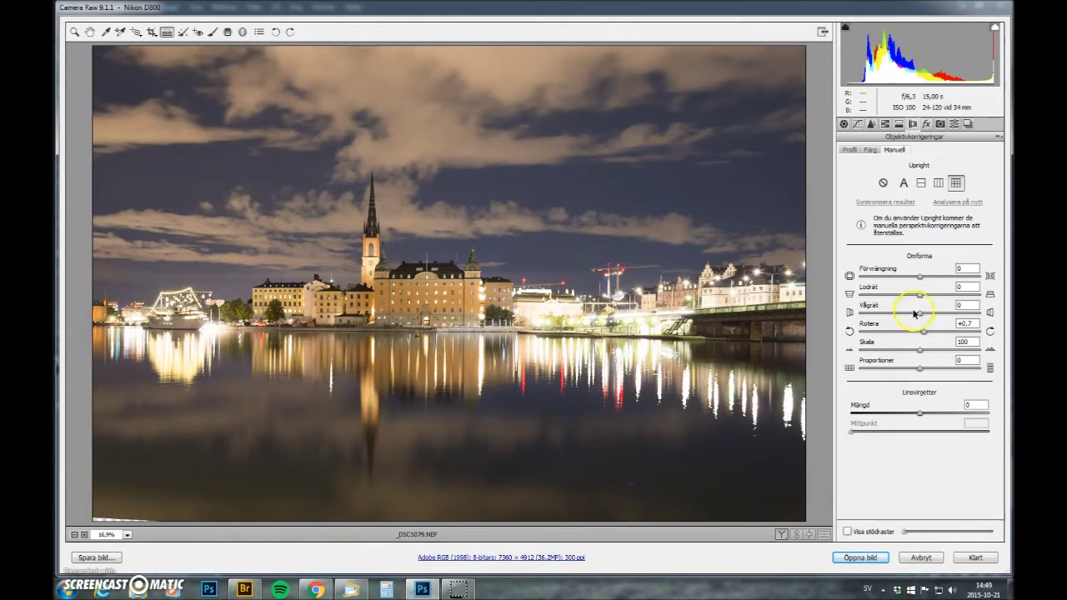
drag(918, 299, 923, 300)
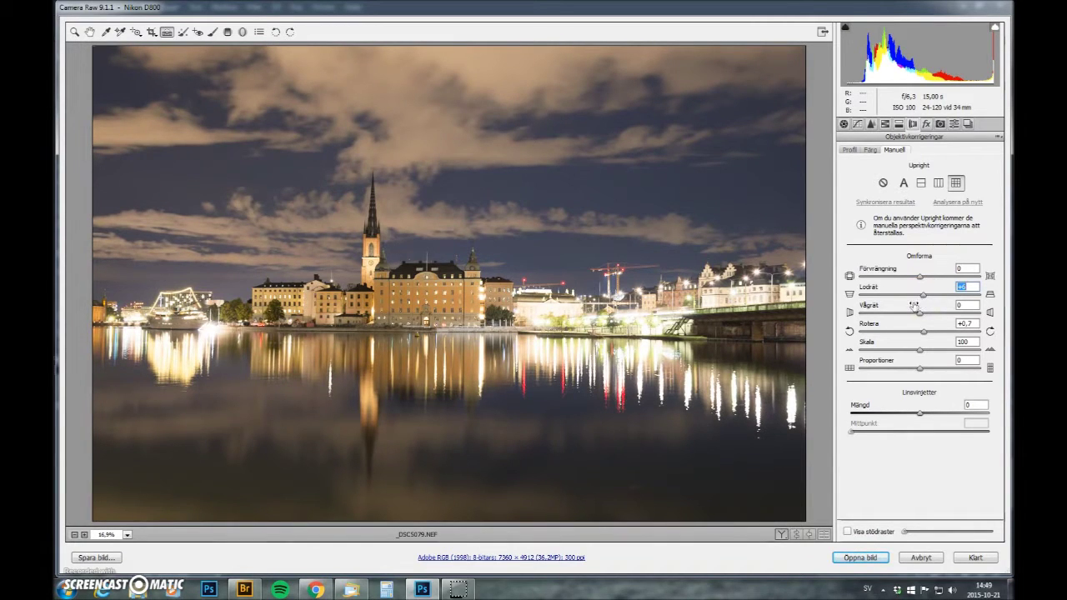
click(925, 336)
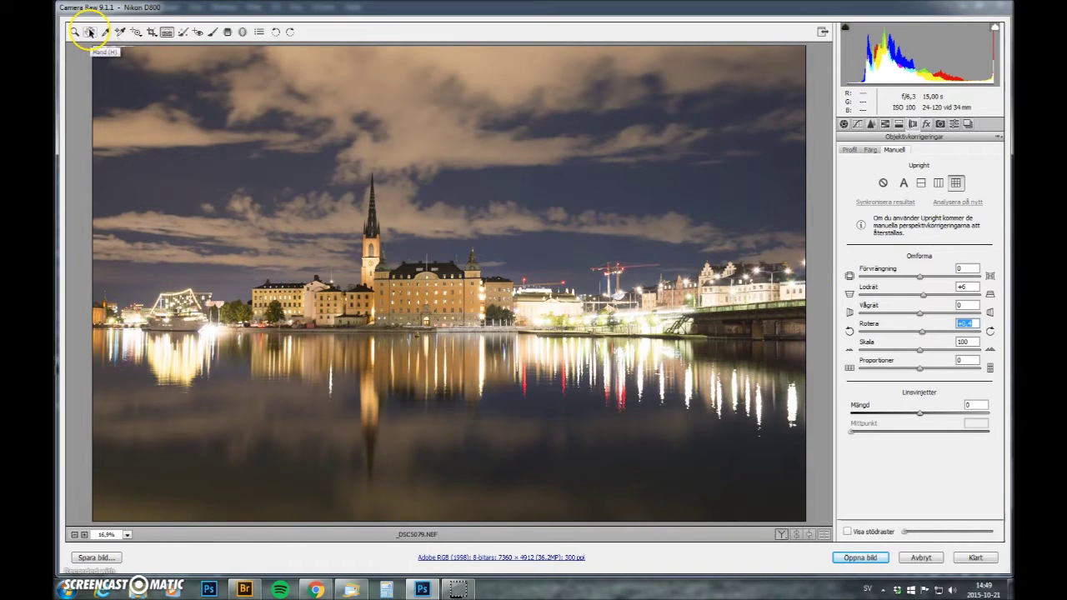
Step: Crop the photo at a 2:3 ratio to 6977 × 4651 pixels, leaving out the blank edges from the perspective correction
click(151, 31)
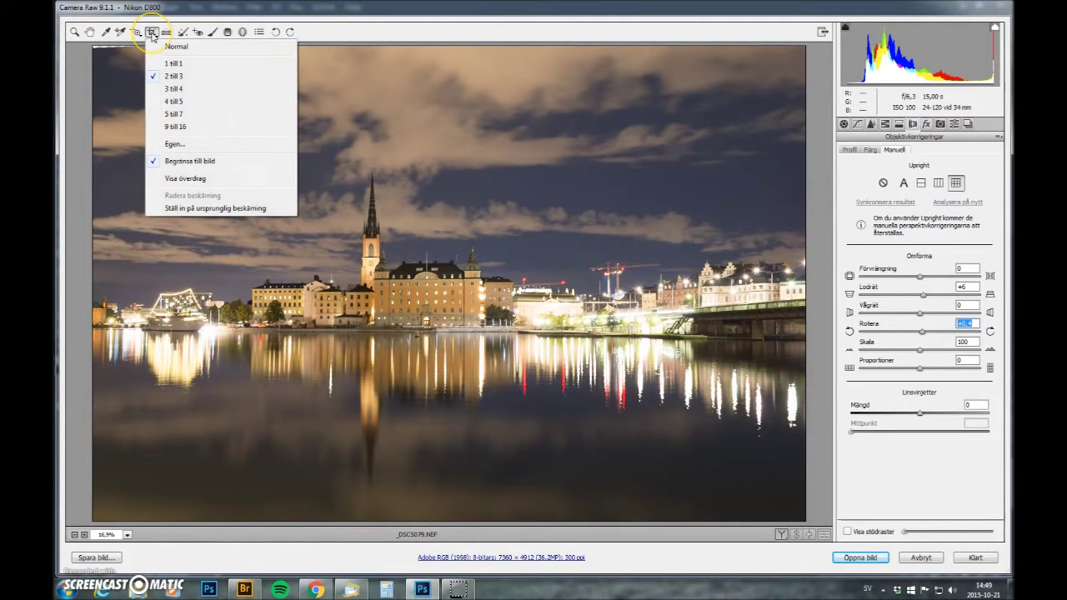
click(147, 47)
drag(95, 62, 808, 528)
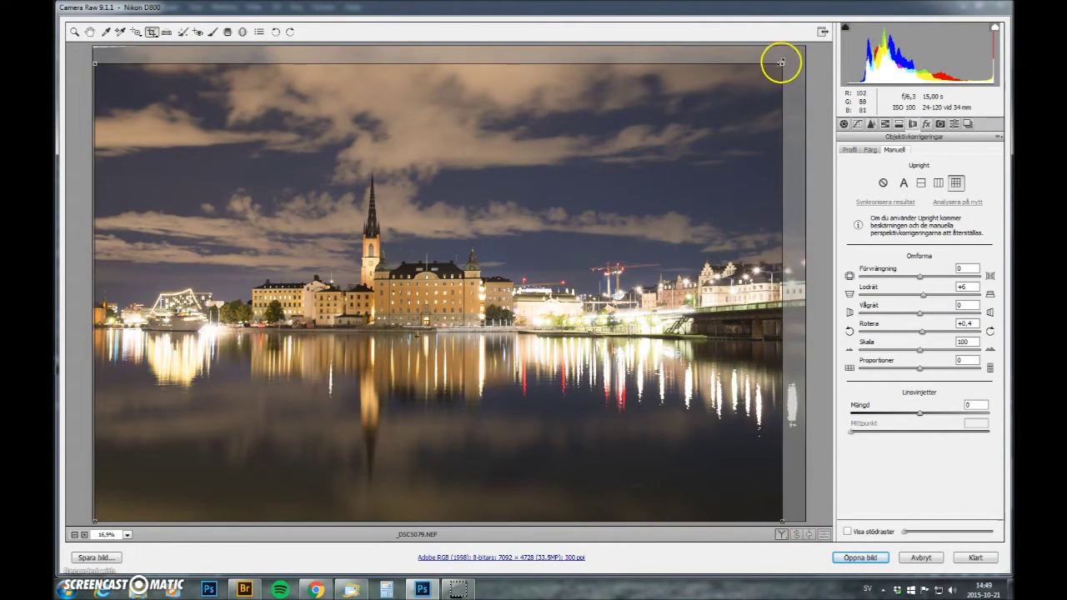
drag(705, 201, 705, 186)
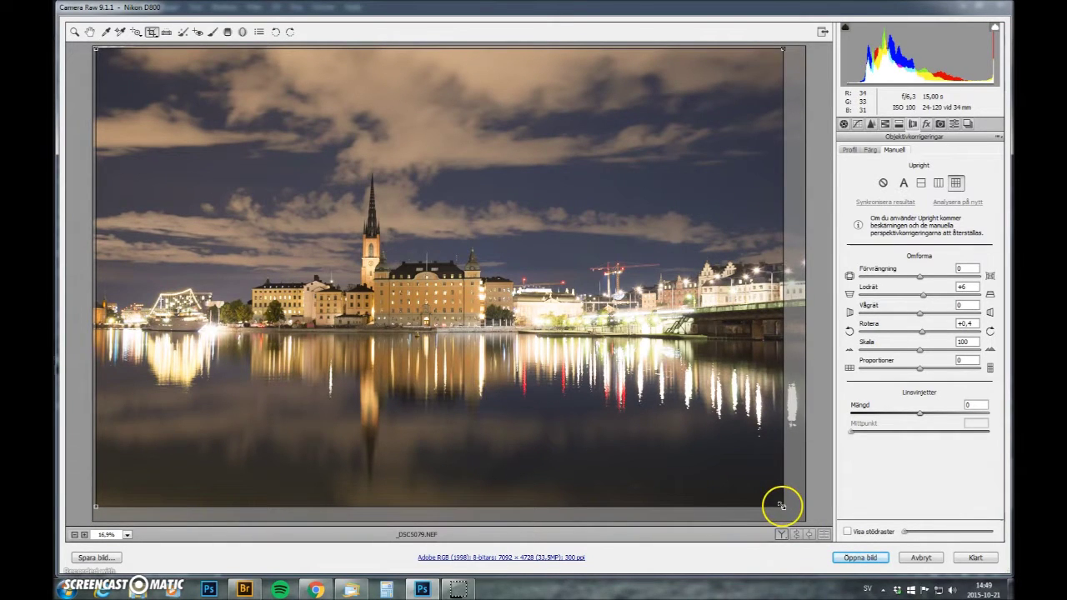
drag(781, 505, 775, 499)
drag(682, 397, 705, 404)
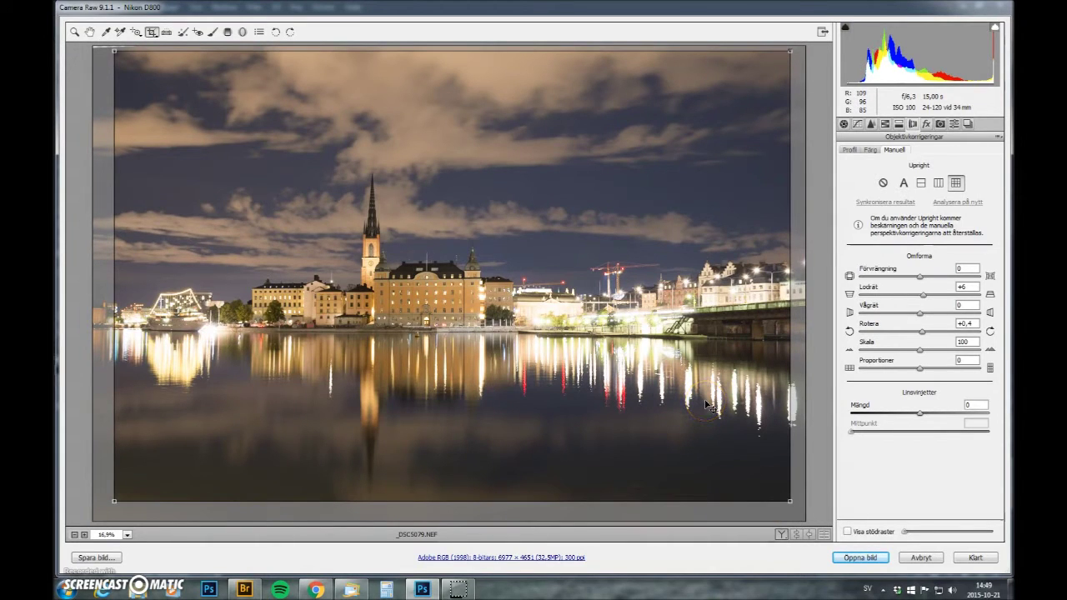
key(Return)
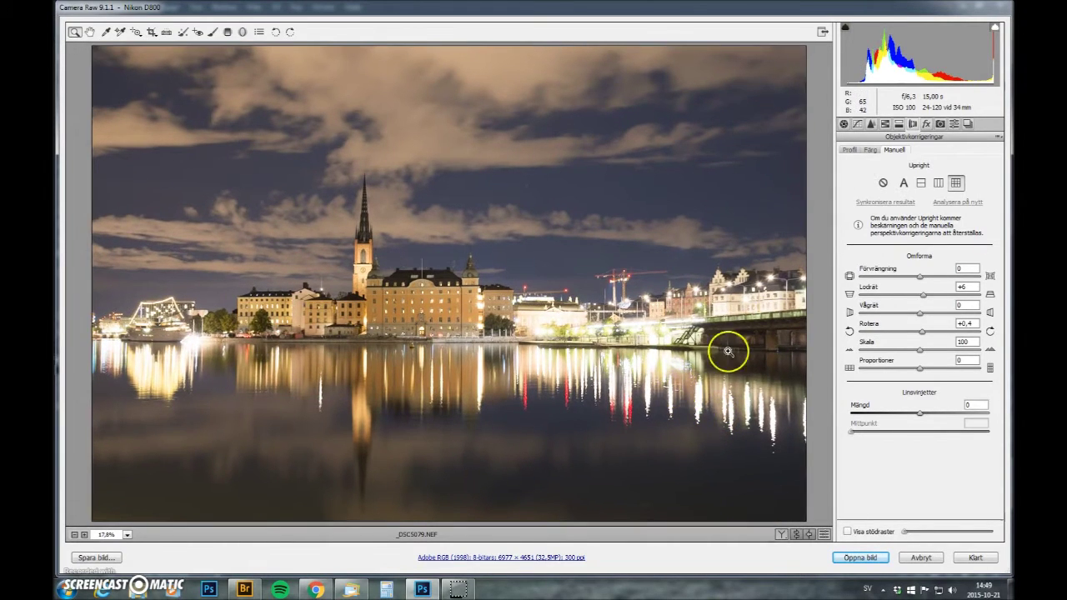
Step: Adjust the basic colour and presence settings: Klarhet +16, Lyster +19, Mättnad +18 and white balance Temperatur 3200
click(844, 124)
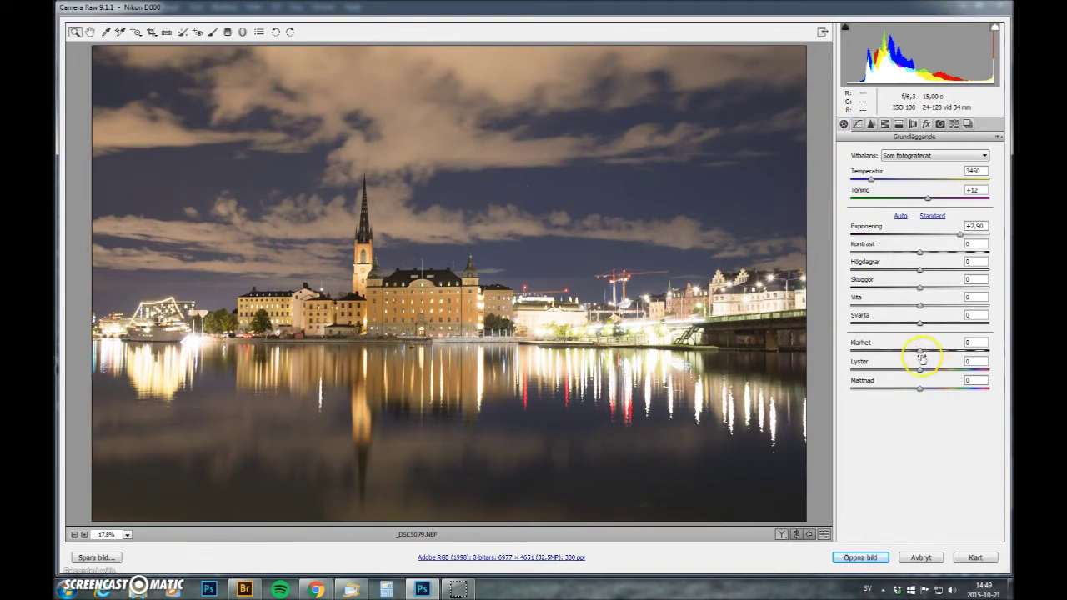
drag(920, 354, 931, 354)
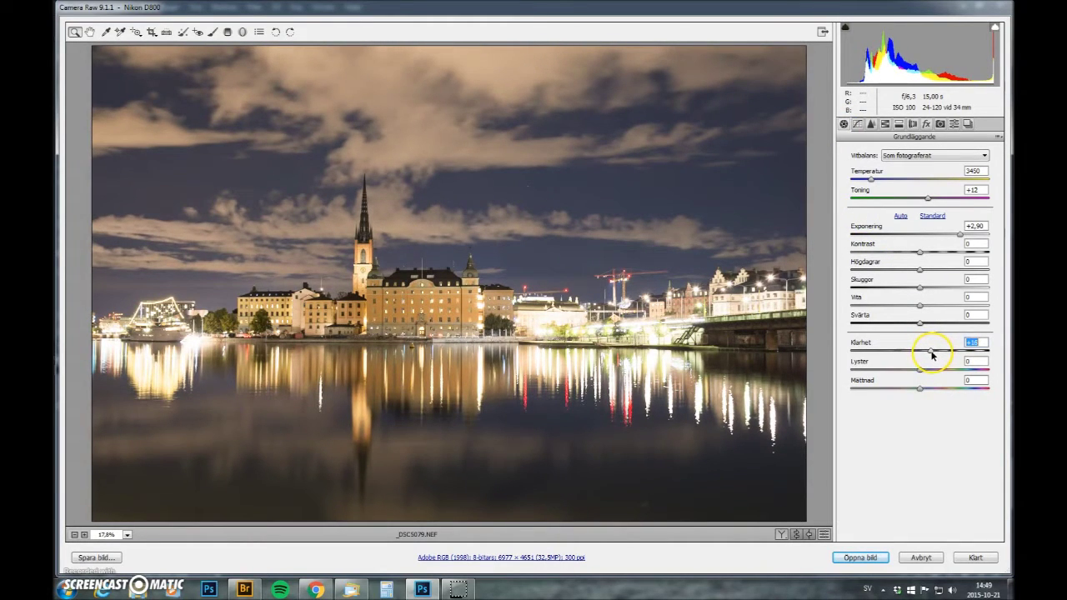
drag(921, 371, 935, 373)
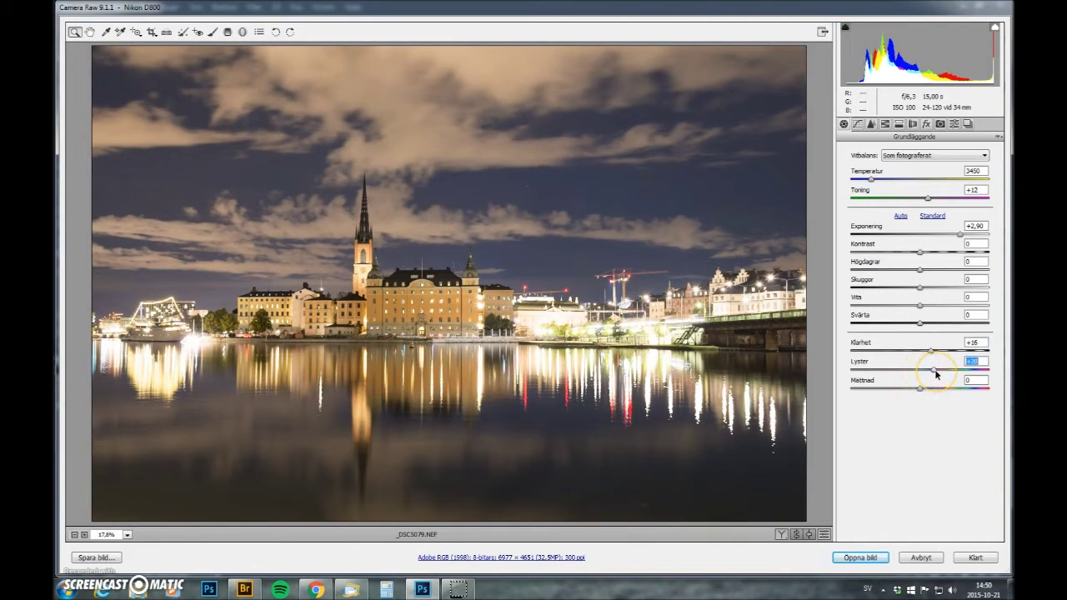
drag(920, 390, 933, 393)
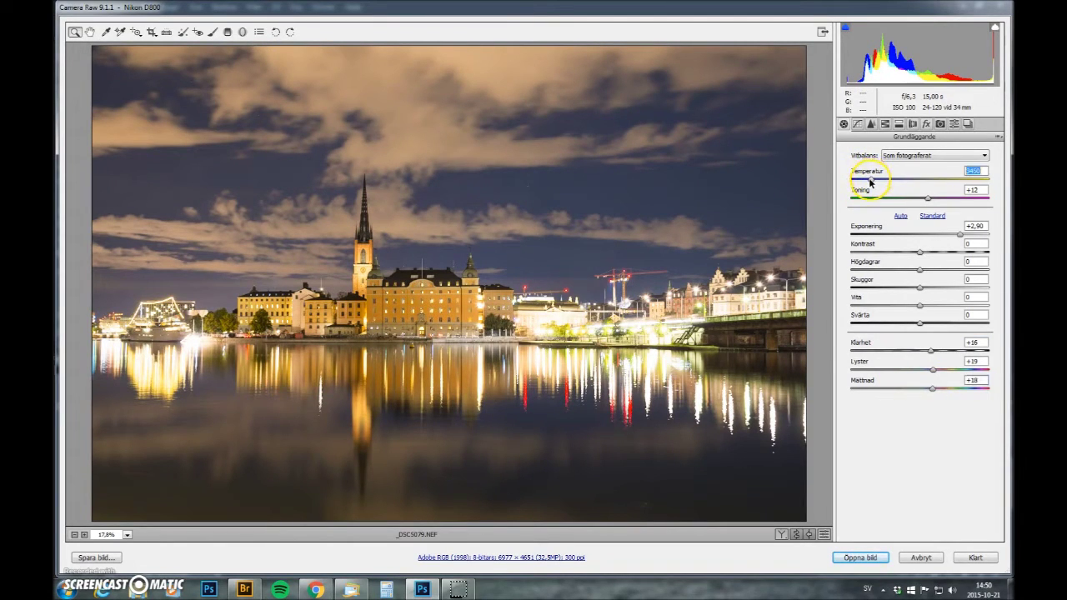
drag(870, 181, 867, 182)
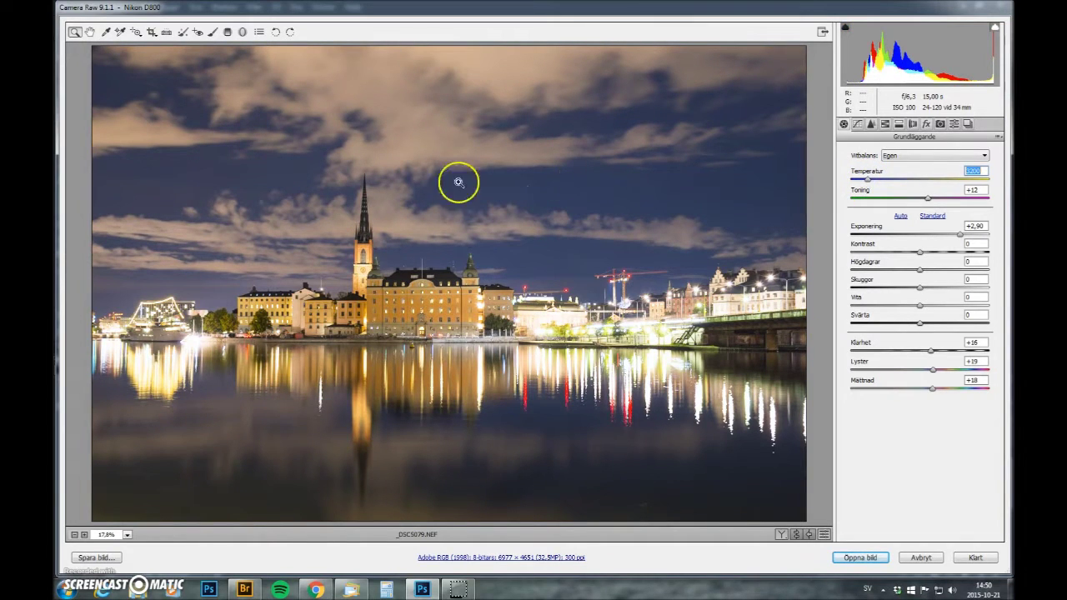
click(243, 32)
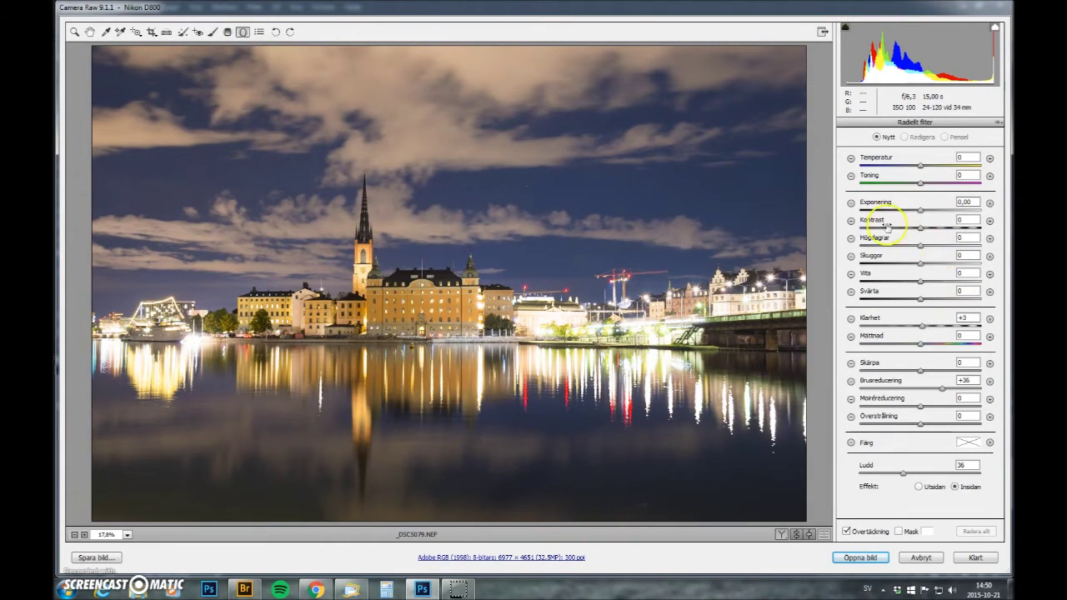
click(89, 31)
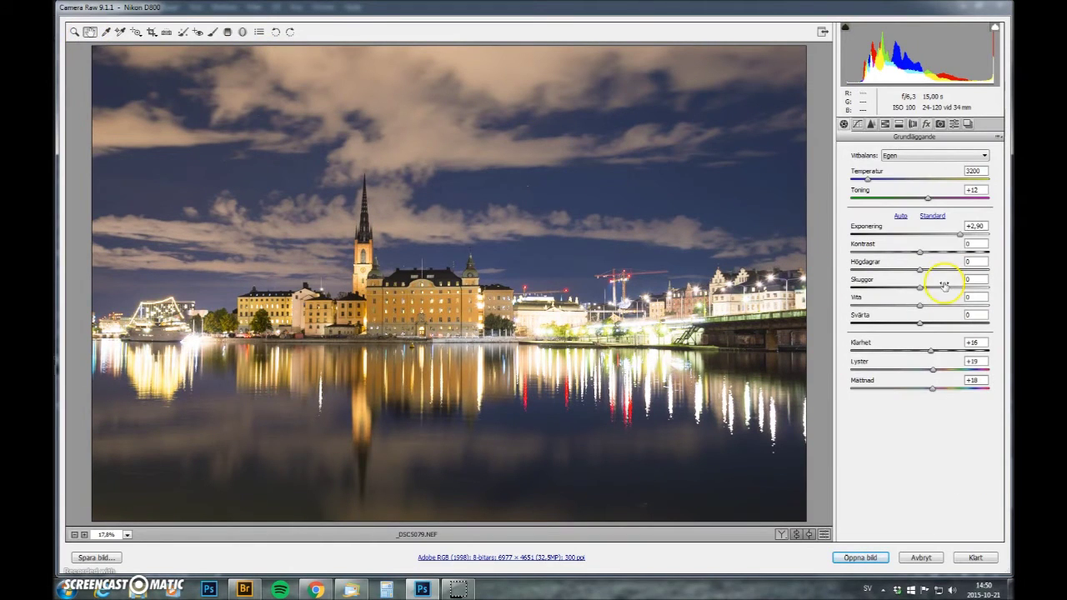
Step: Balance the tones with Högdagrar at -93, Skuggor at +59, Exponering at +2,65 and Vita at +49
drag(918, 273, 854, 272)
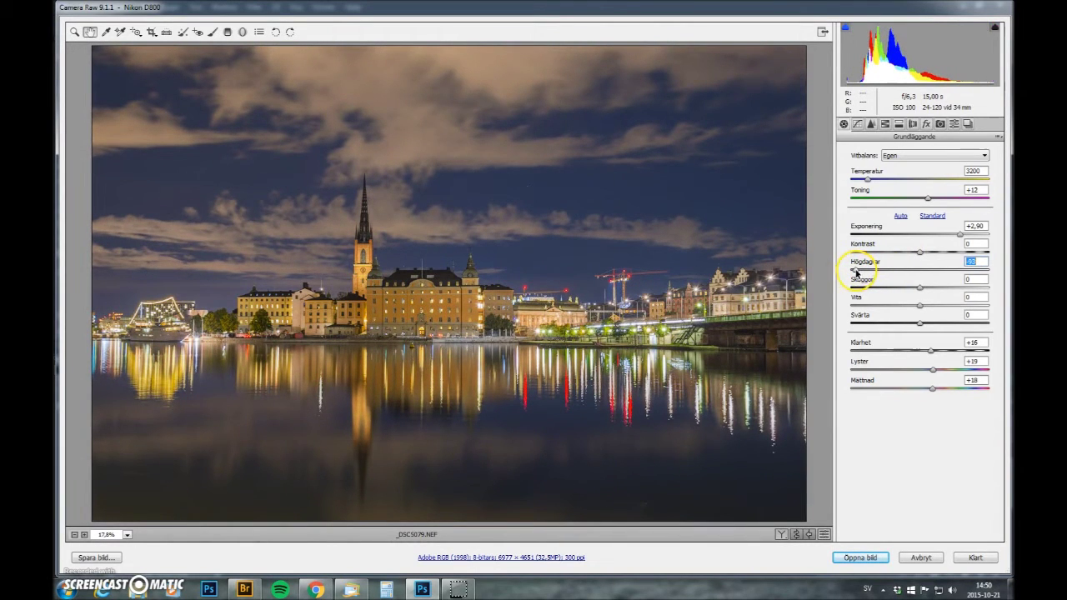
click(965, 226)
key(Down)
key(Down)
key(Down)
drag(921, 287, 964, 297)
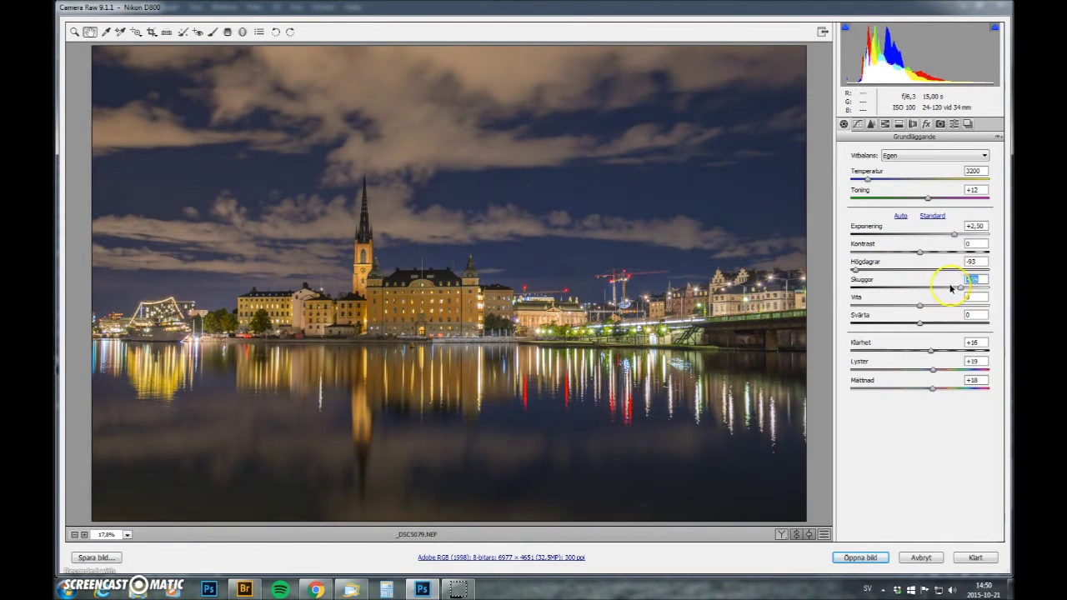
drag(955, 236, 957, 237)
drag(919, 305, 955, 309)
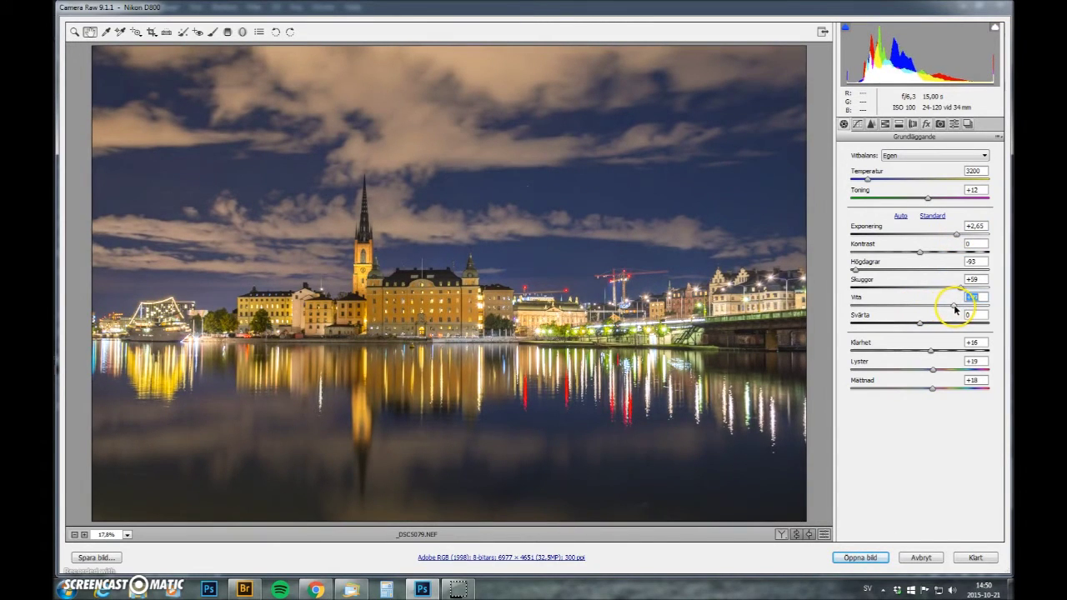
Step: Add a wide radial filter over the central waterfront buildings with Toning +19, Mättnad +55, Klarhet +25 and a slightly cooler Temperatur
click(242, 32)
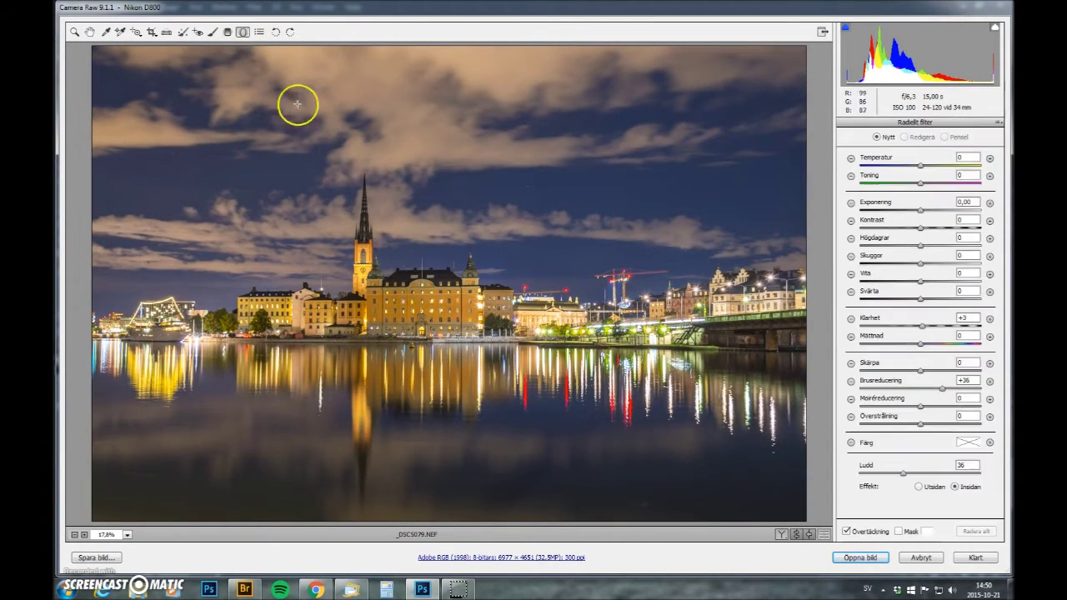
drag(409, 305, 575, 342)
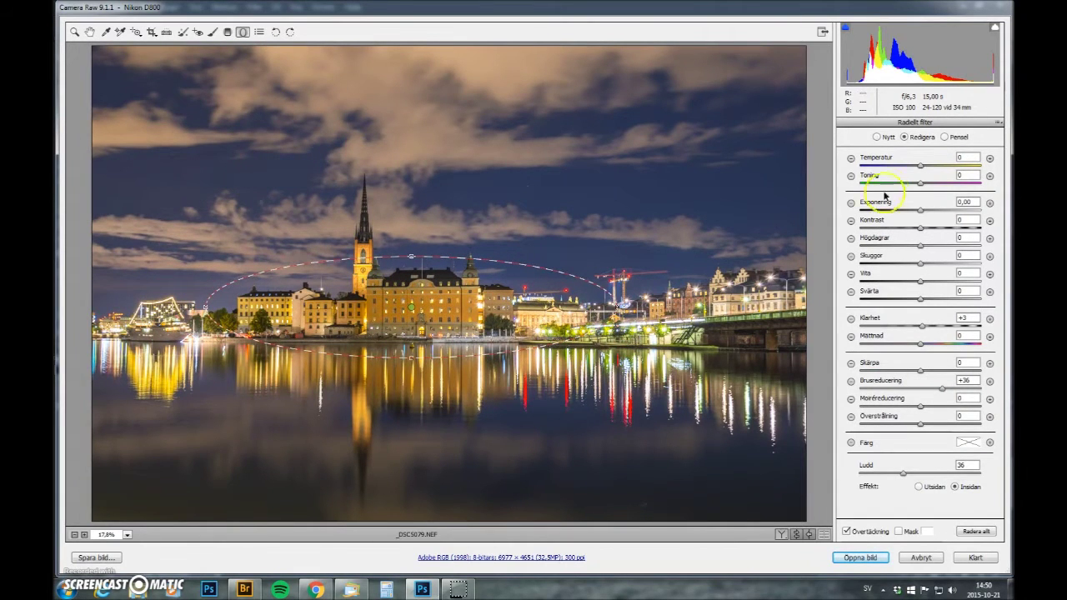
drag(922, 187, 931, 188)
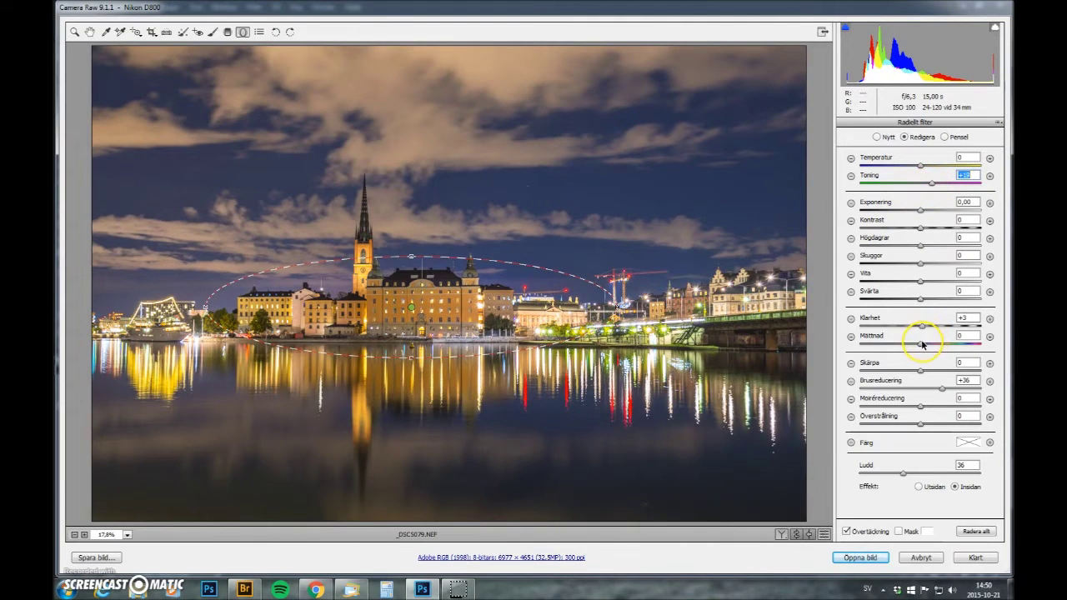
drag(921, 344, 955, 350)
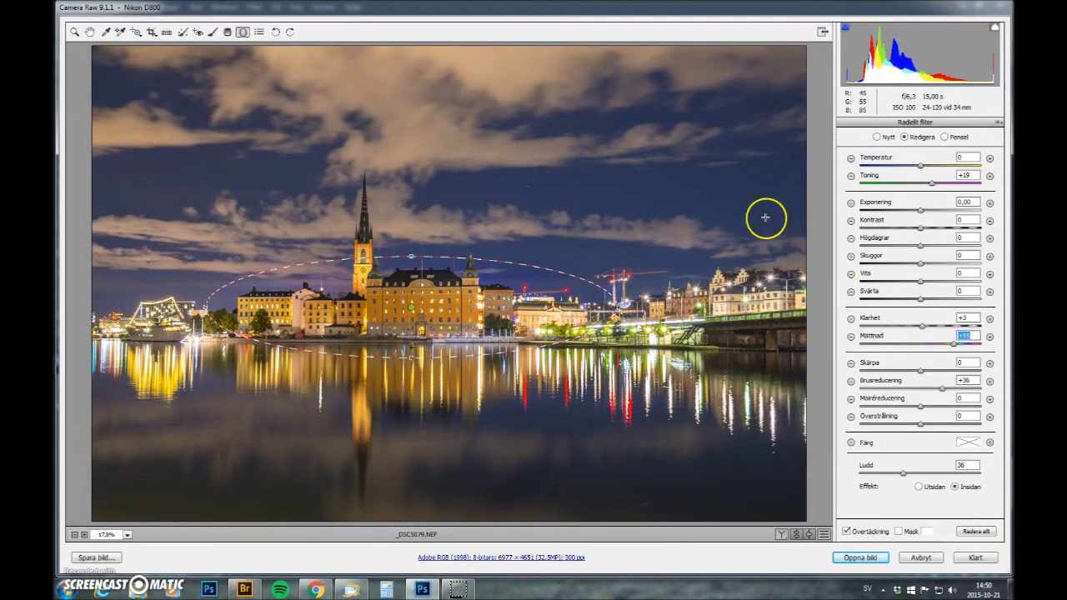
drag(921, 325, 940, 331)
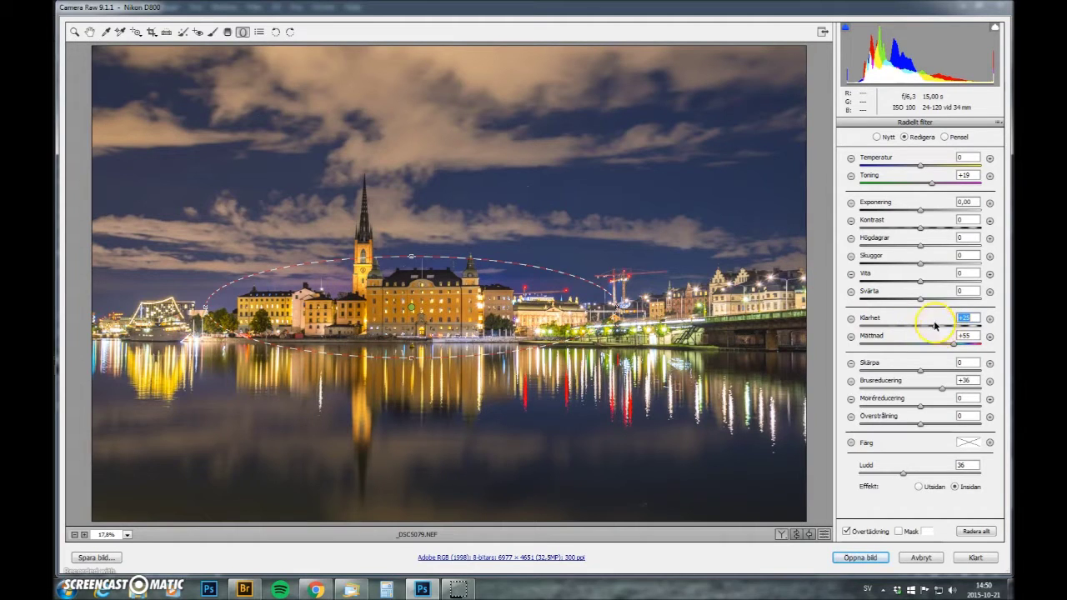
drag(921, 167, 912, 168)
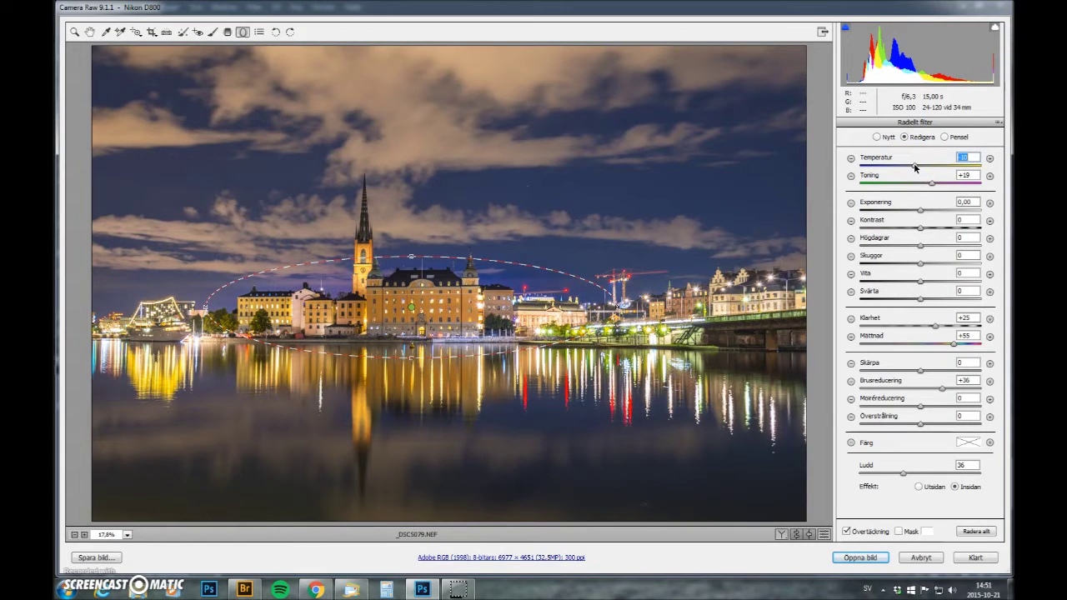
click(90, 32)
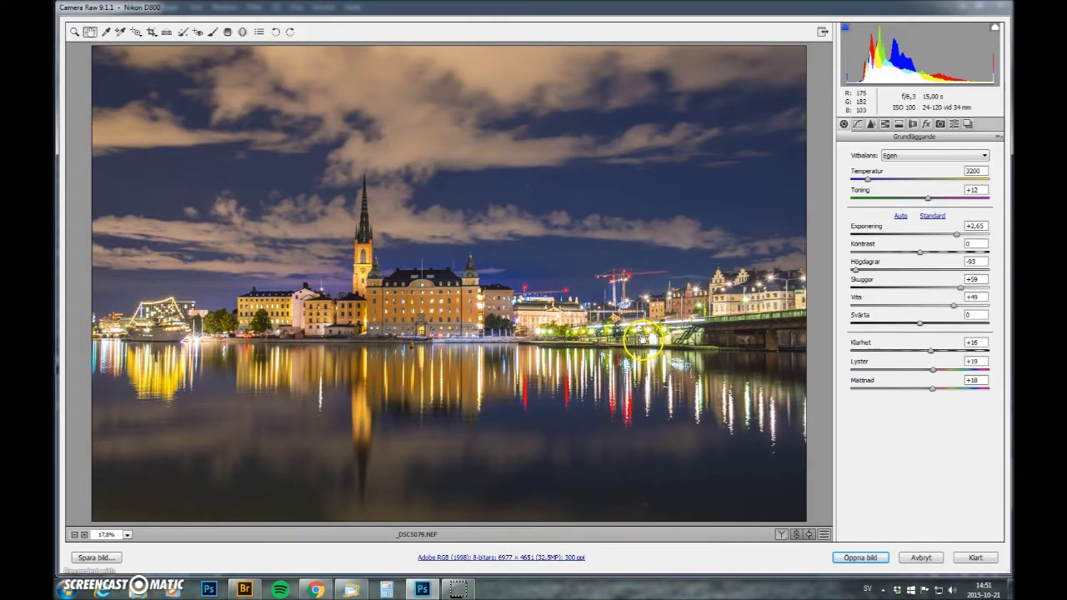
Step: Add a faint dark post-crop vignette by lowering its Mängd slightly below zero
click(926, 123)
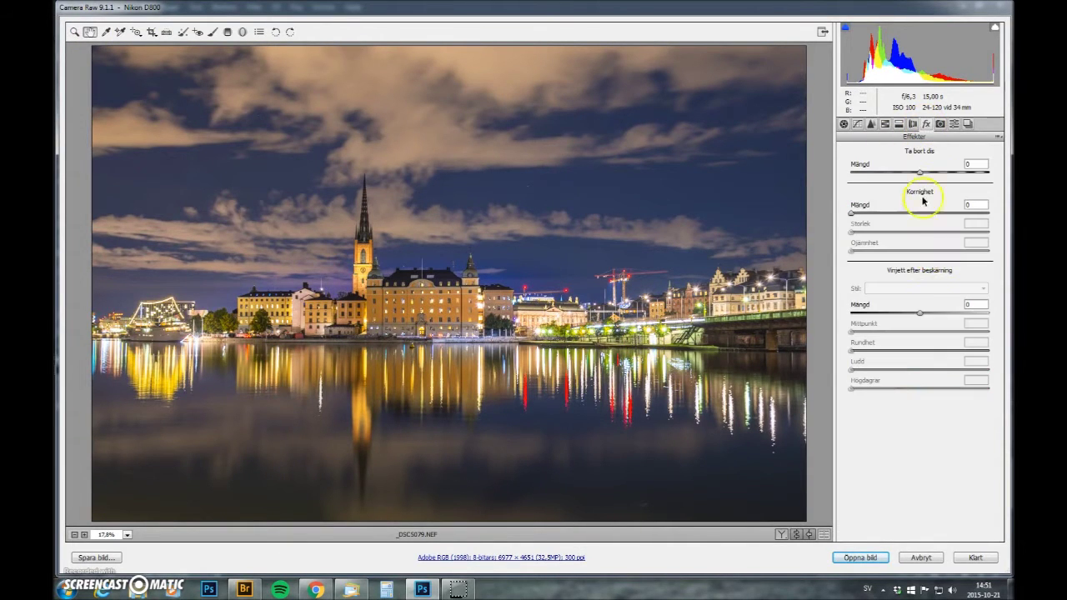
drag(919, 313, 917, 315)
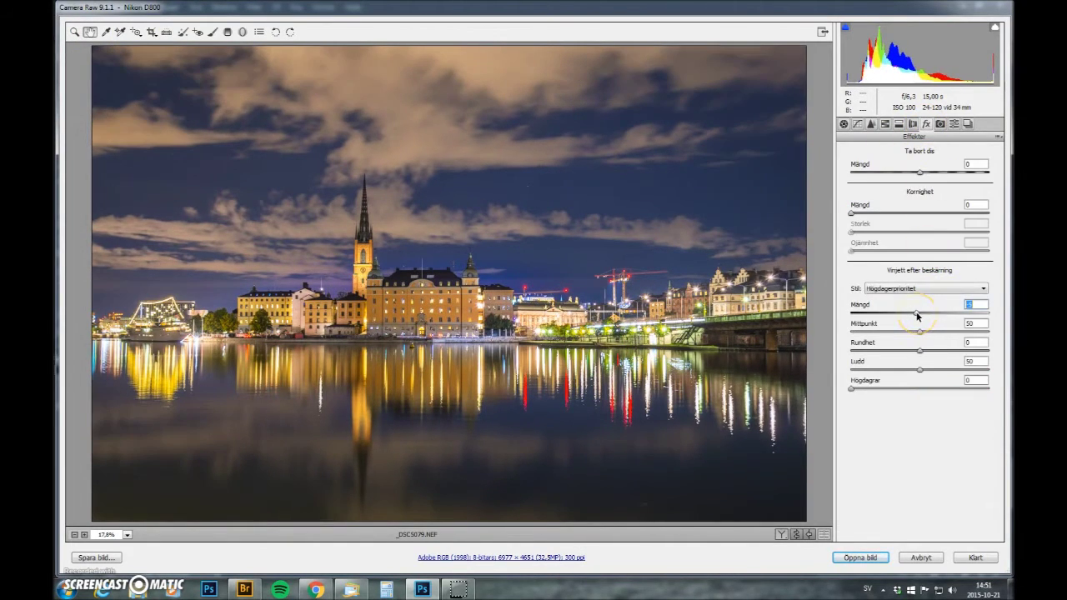
Step: Set the noise reduction Luminiscens to 19 and zoom in on the church spire and sky to check the detail
click(871, 123)
drag(851, 266, 878, 268)
click(74, 32)
drag(276, 120, 461, 296)
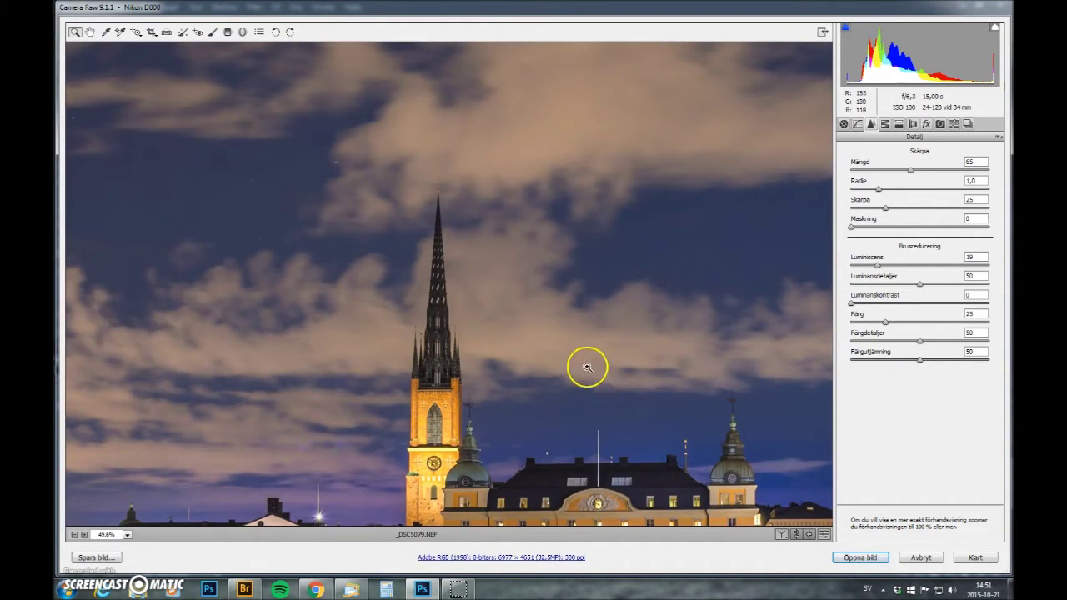
Step: Raise the noise reduction Luminiscens to about 26, checking the noise in the sky and the detail of the waterfront buildings
drag(183, 81, 348, 236)
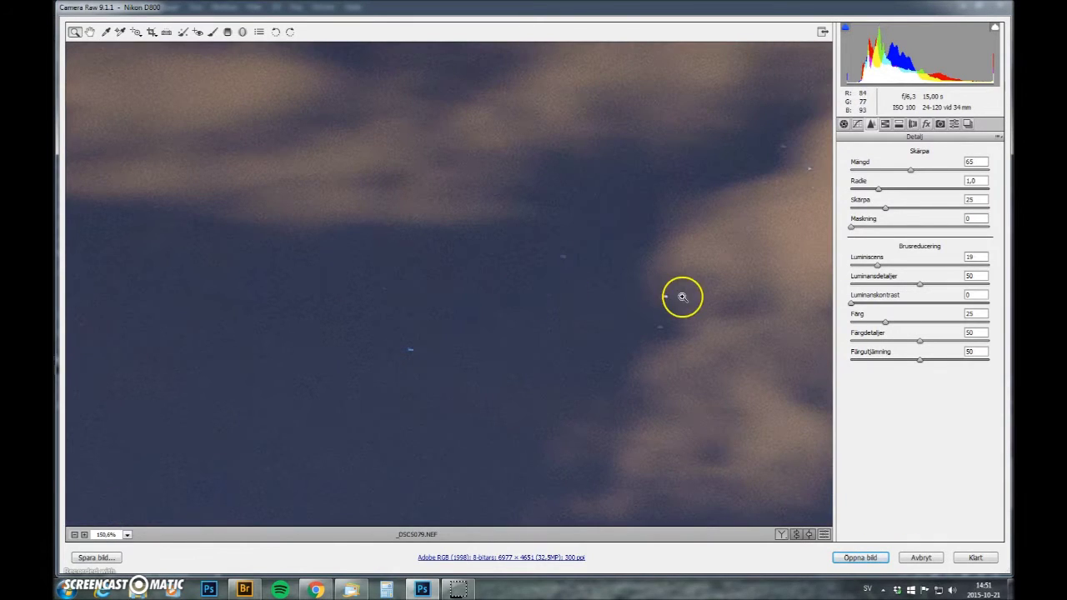
drag(879, 267, 886, 265)
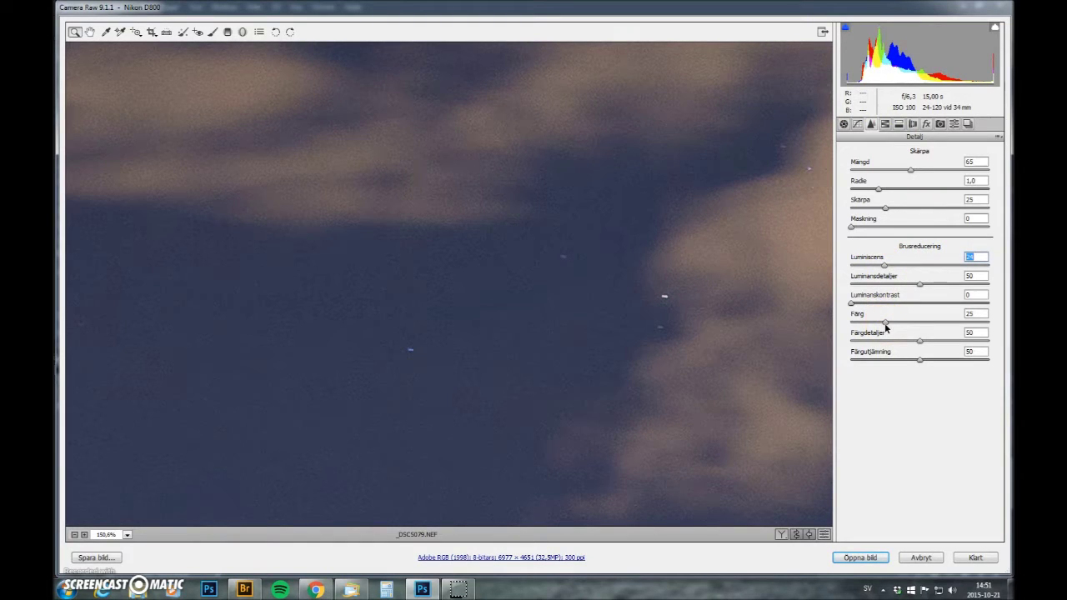
click(844, 123)
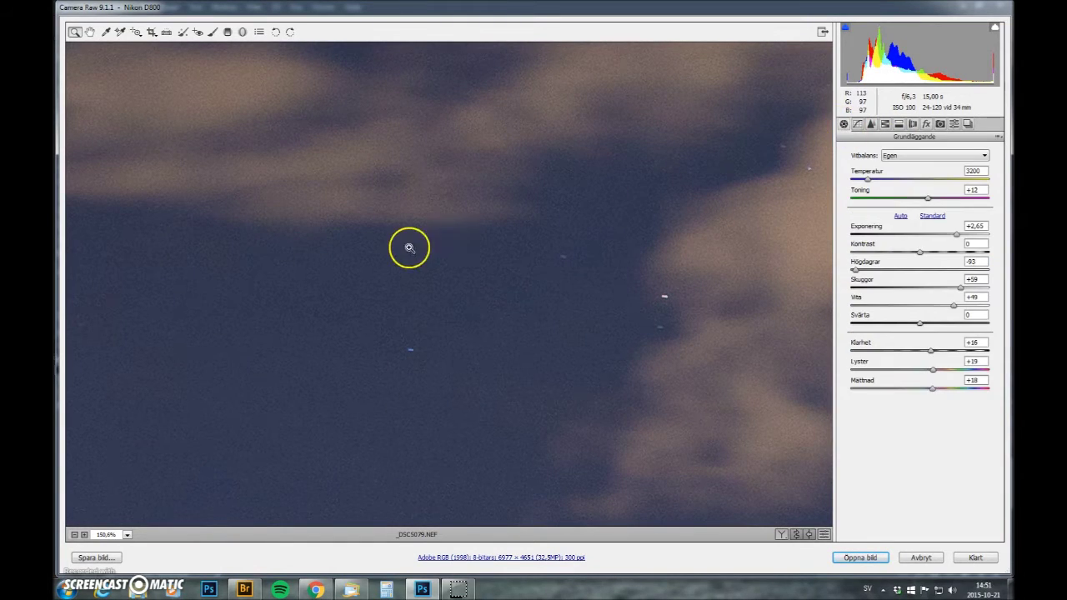
right_click(409, 247)
click(489, 319)
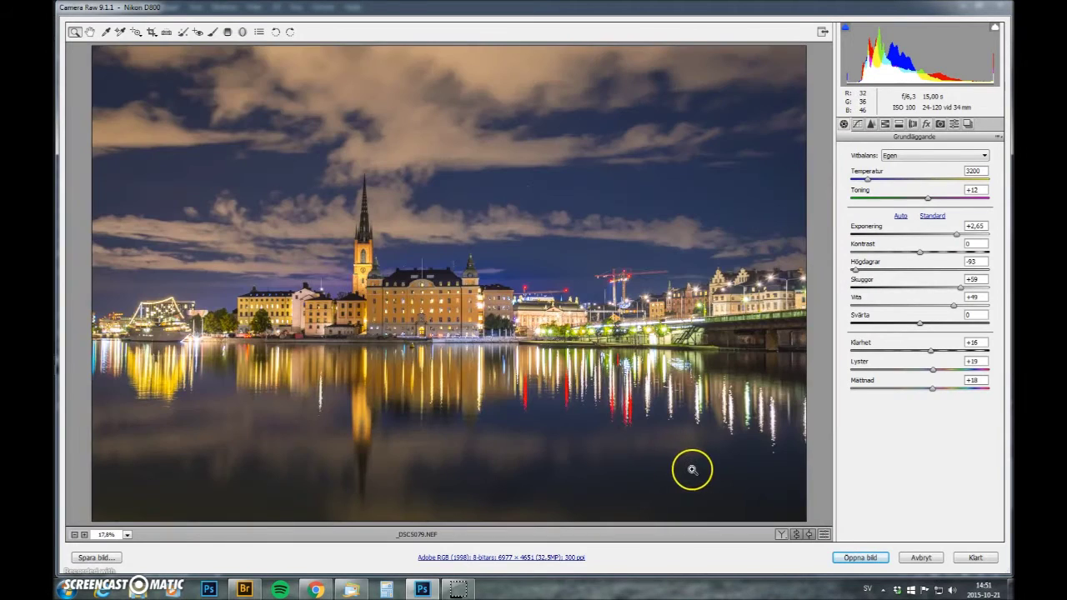
drag(322, 217, 454, 360)
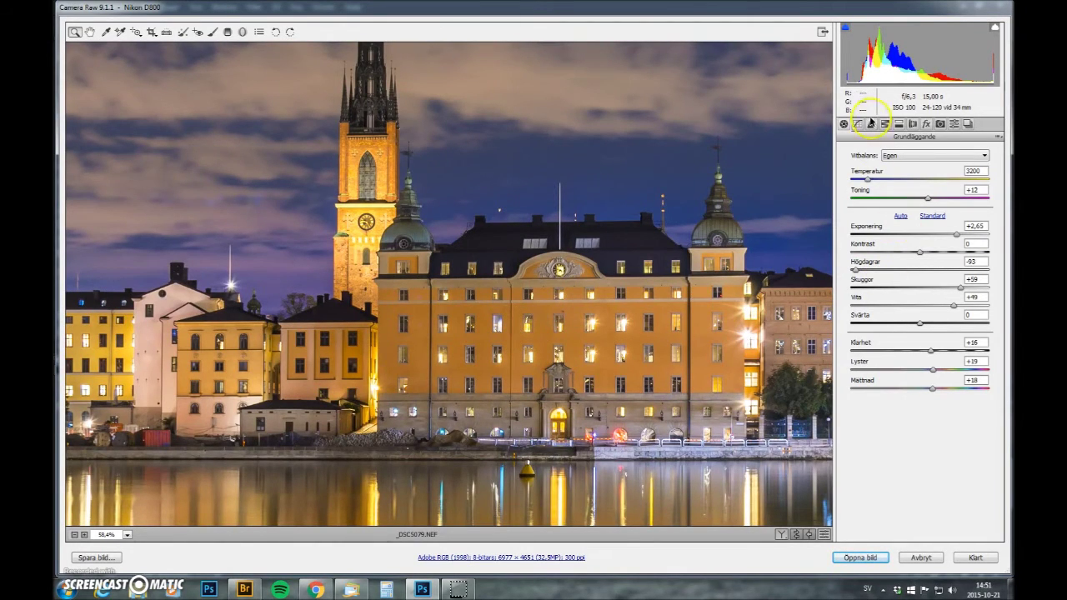
click(871, 124)
drag(851, 265, 887, 267)
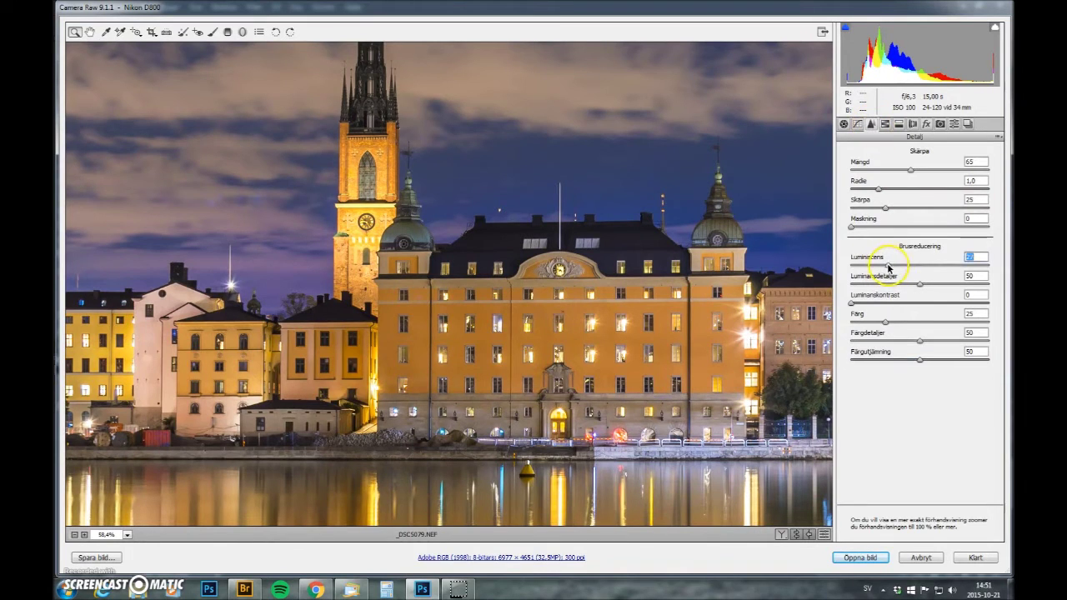
click(844, 124)
right_click(540, 287)
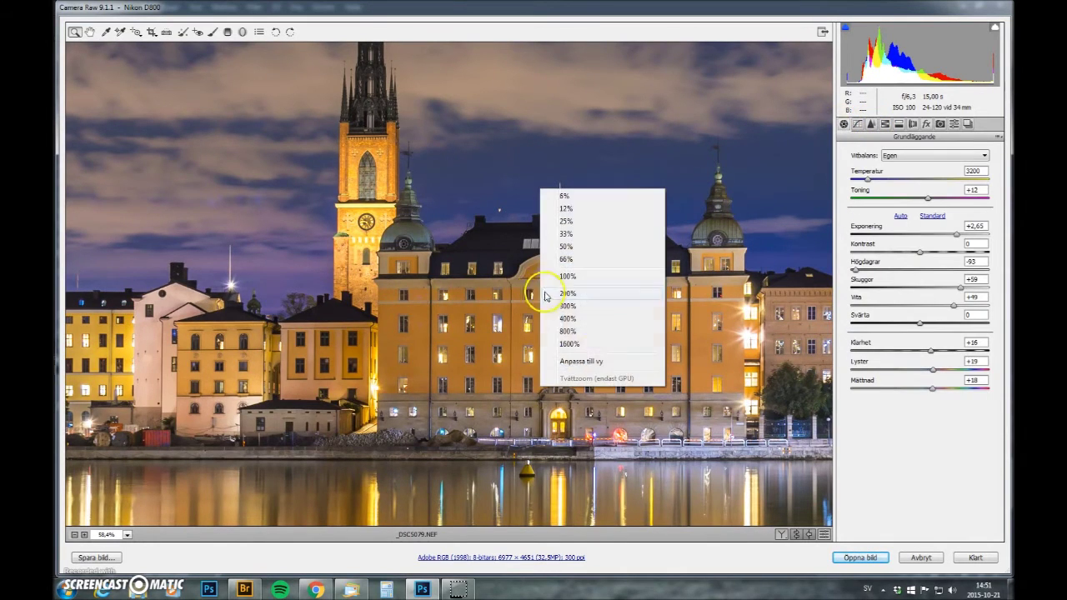
click(606, 364)
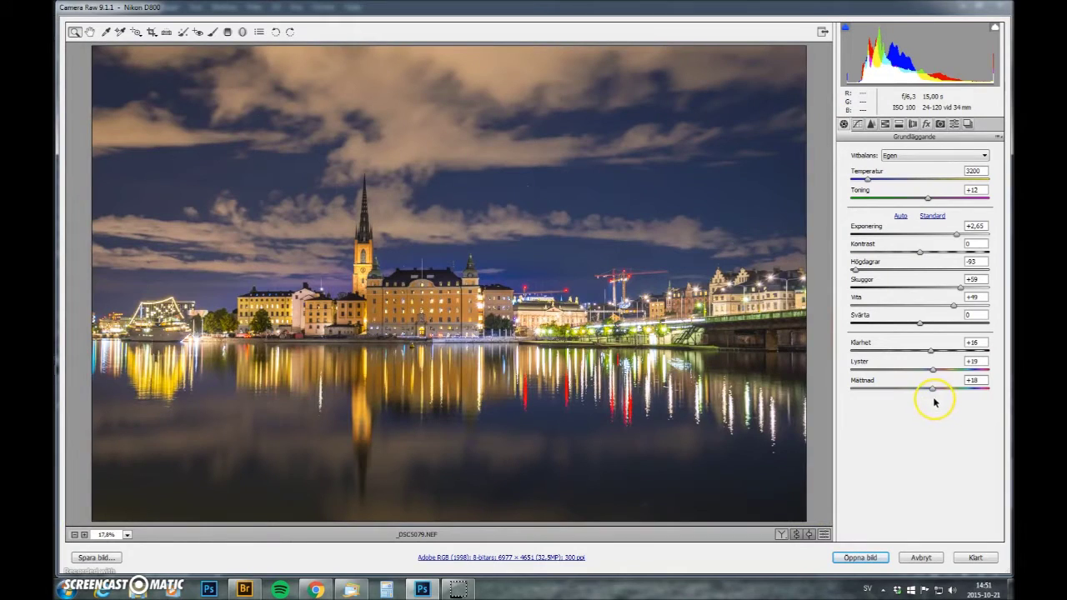
Step: Raise Lyster to about +43 and shift the colour hues with Gula at -46 and Blå at +8
drag(933, 369, 953, 370)
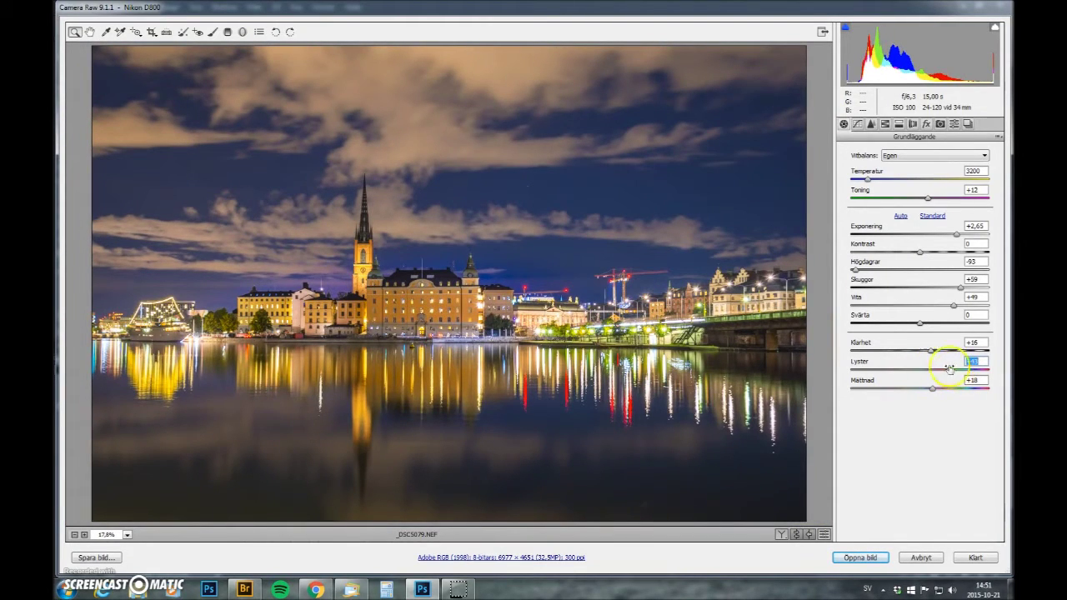
click(870, 124)
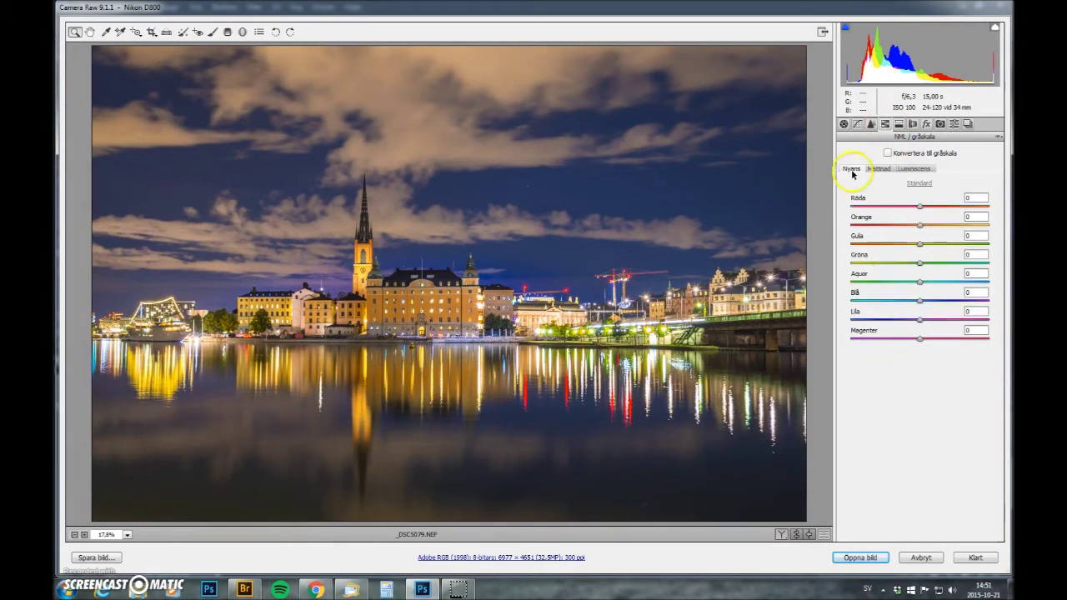
mouse_move(921, 305)
mouse_down()
mouse_move(908, 300)
mouse_move(925, 303)
mouse_up()
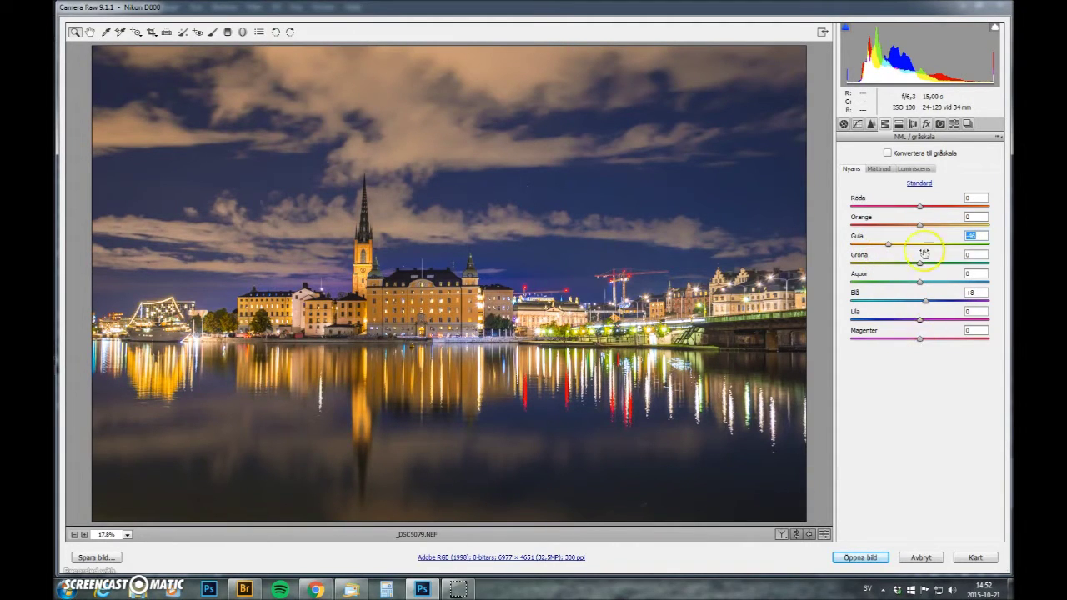
mouse_move(921, 263)
mouse_down()
mouse_move(935, 269)
mouse_move(916, 269)
mouse_up()
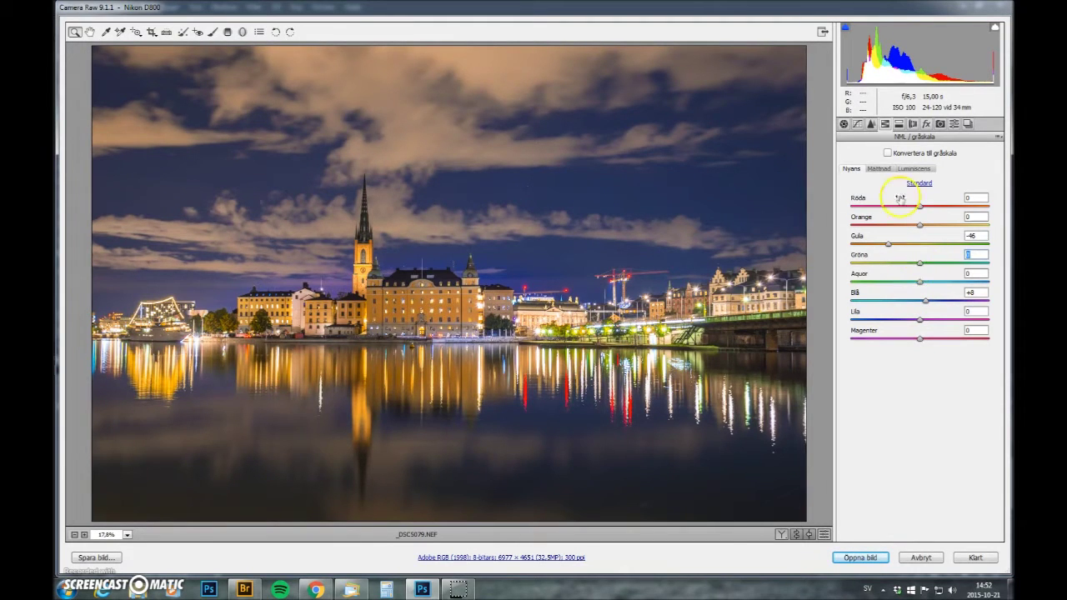
Step: Increase the saturation of Gröna to about +13 and return to the Nyans settings
click(878, 169)
mouse_move(918, 265)
mouse_down()
mouse_move(958, 273)
mouse_move(935, 275)
mouse_up()
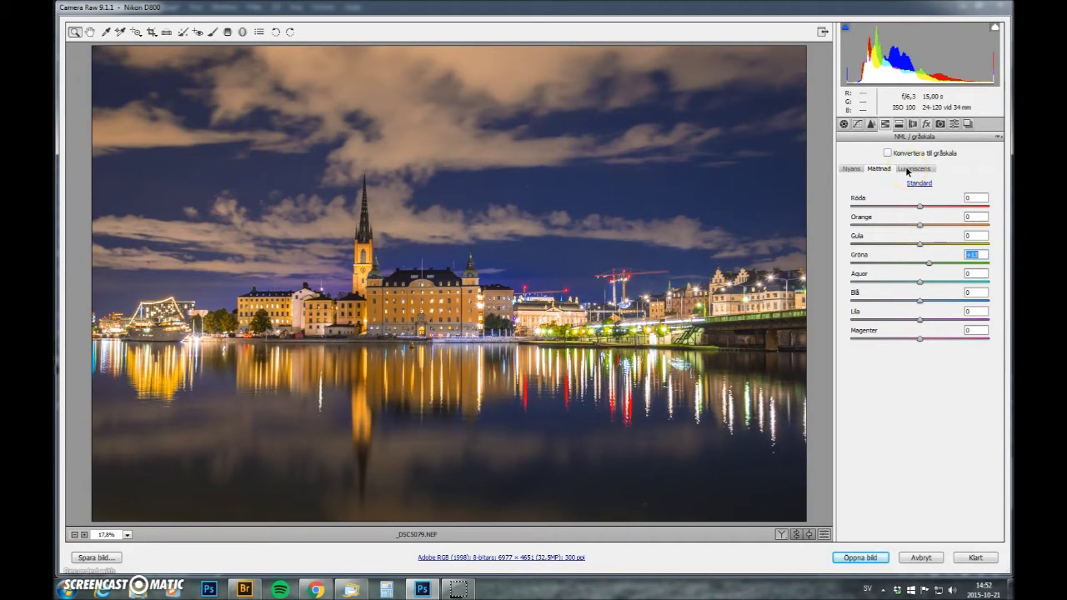
click(850, 169)
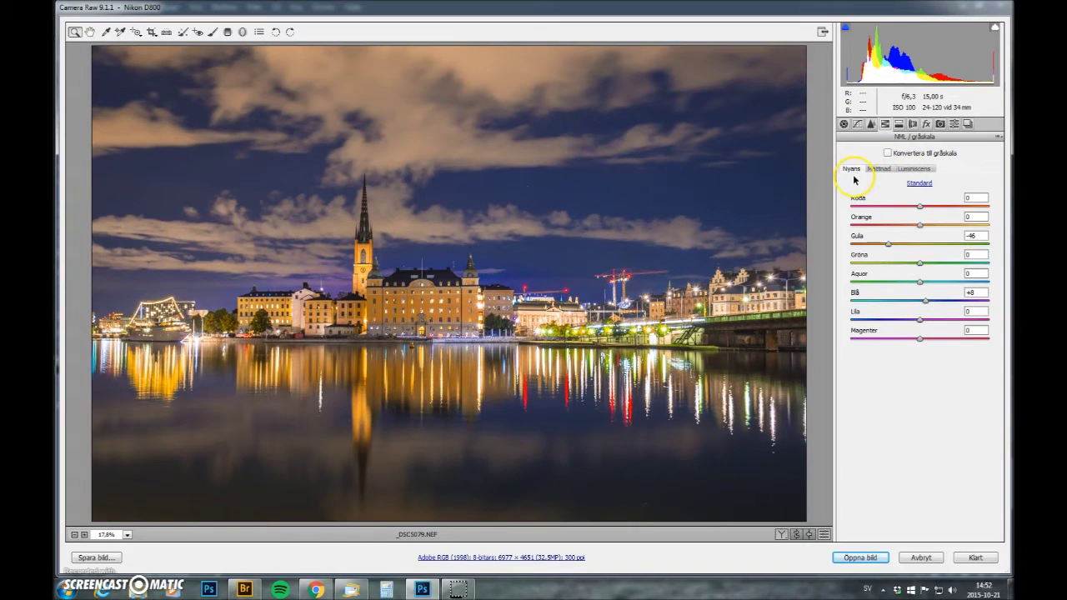
Step: Add a graduated filter from the image's top edge to the rooftops with cooler Temperatur, Brusreducering +36, and Toning, Klarhet and Mättnad at 0
click(227, 32)
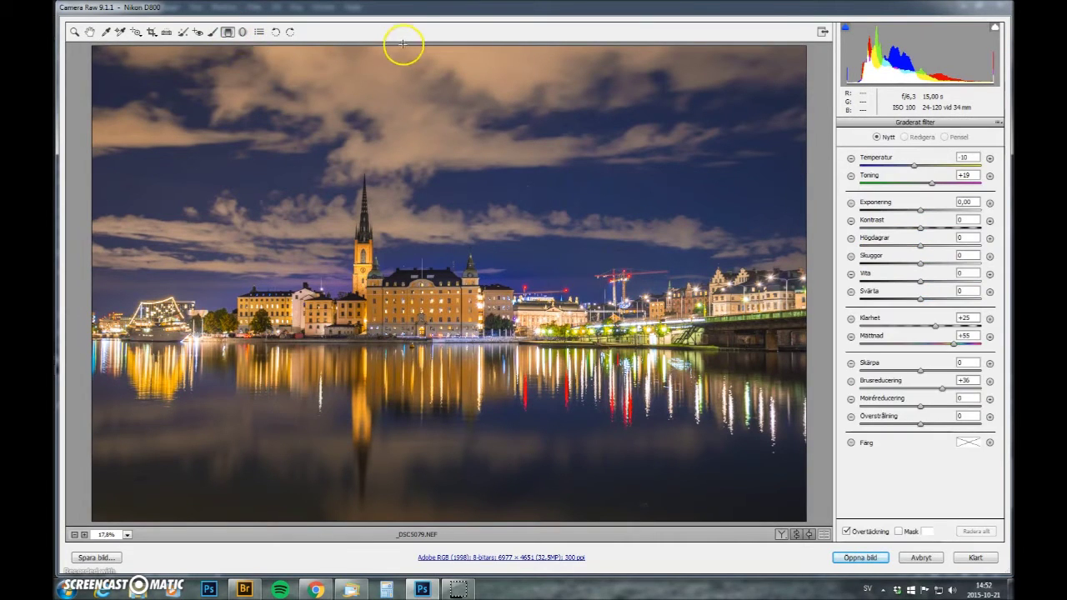
drag(420, 43, 423, 267)
double_click(914, 166)
double_click(931, 184)
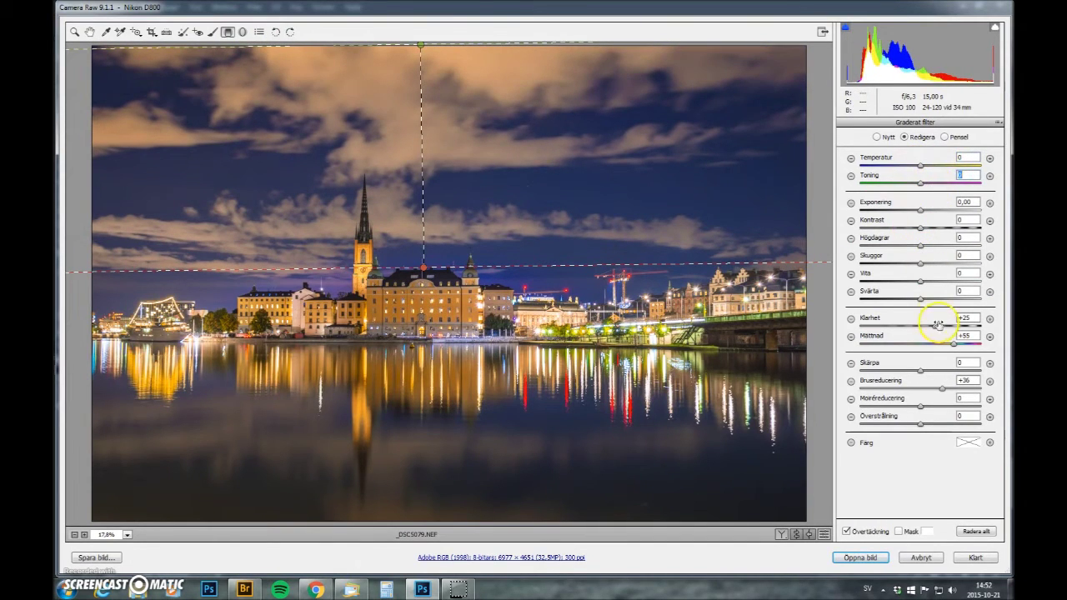
double_click(953, 344)
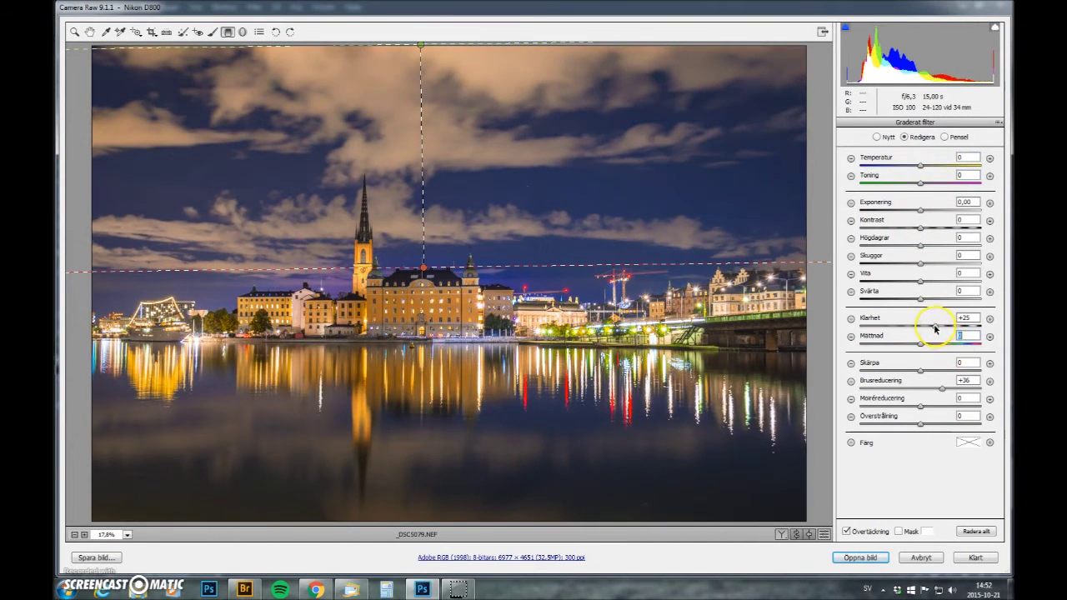
click(916, 167)
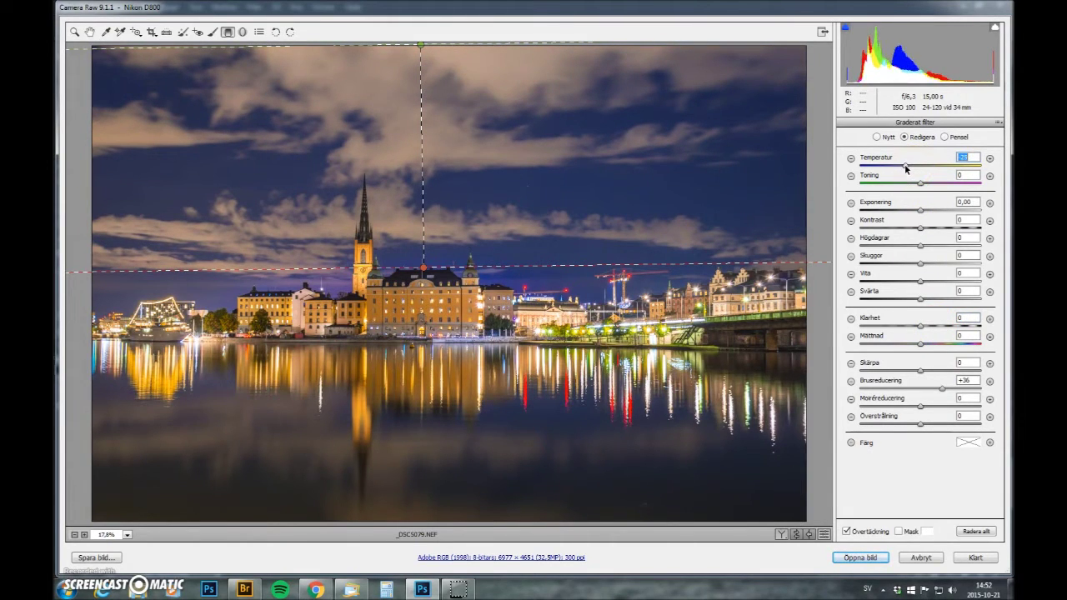
drag(904, 164, 906, 165)
click(89, 31)
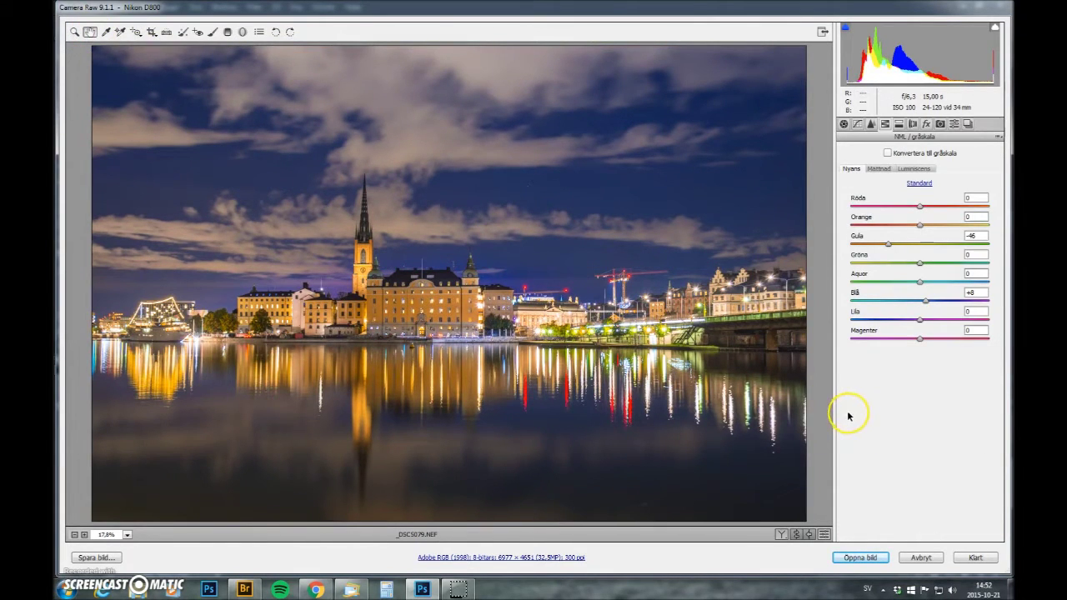
Step: Add a graduated filter from the image's bottom edge to above the rooftops with Temperatur and Brusreducering 0, Klarhet +66 and Mättnad +30
click(228, 31)
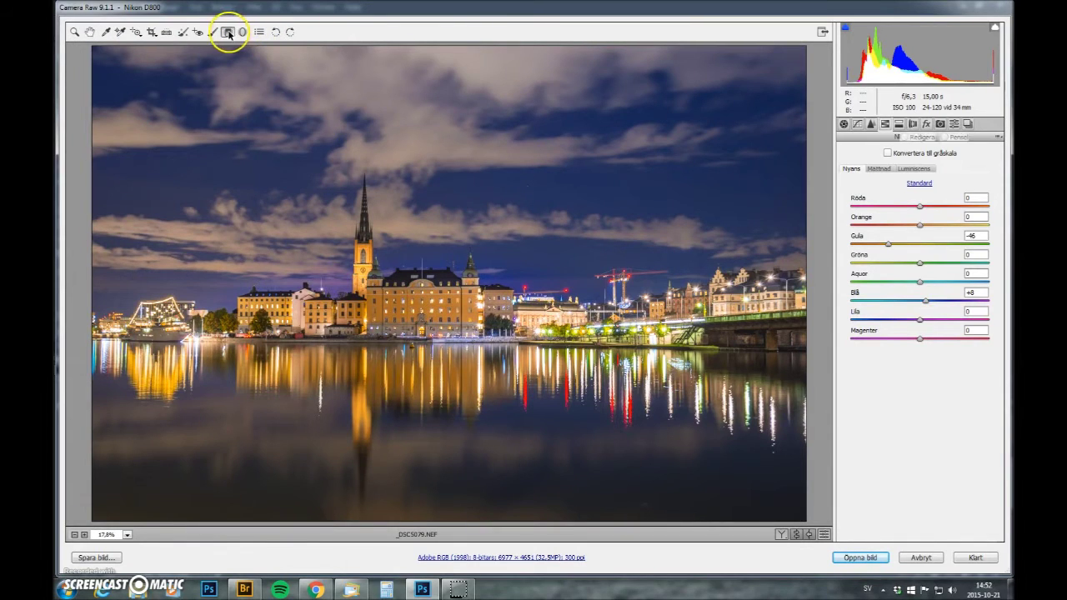
drag(473, 524, 476, 243)
double_click(905, 166)
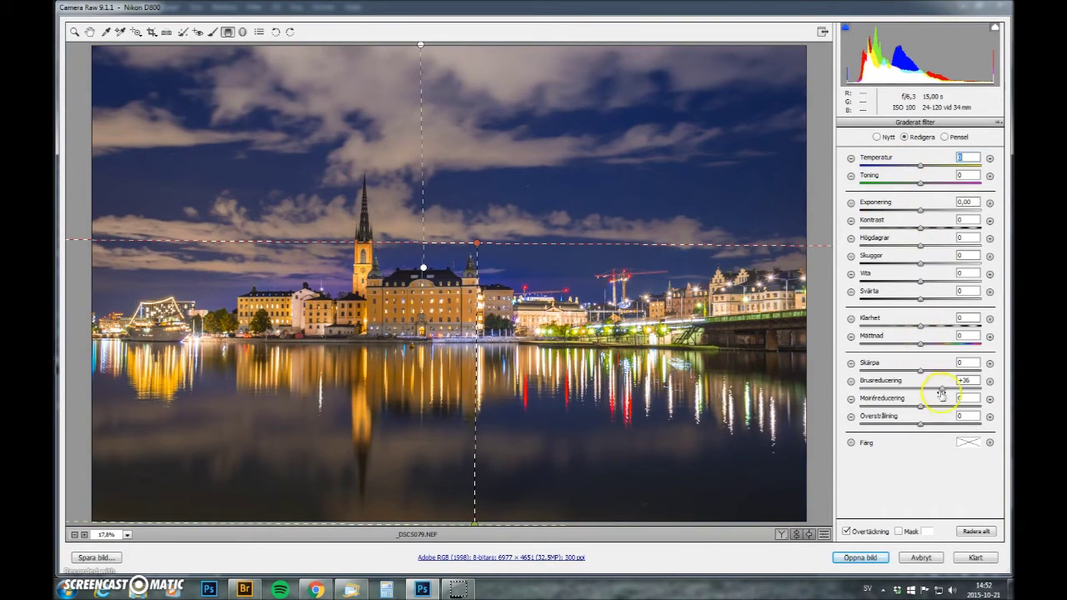
double_click(943, 389)
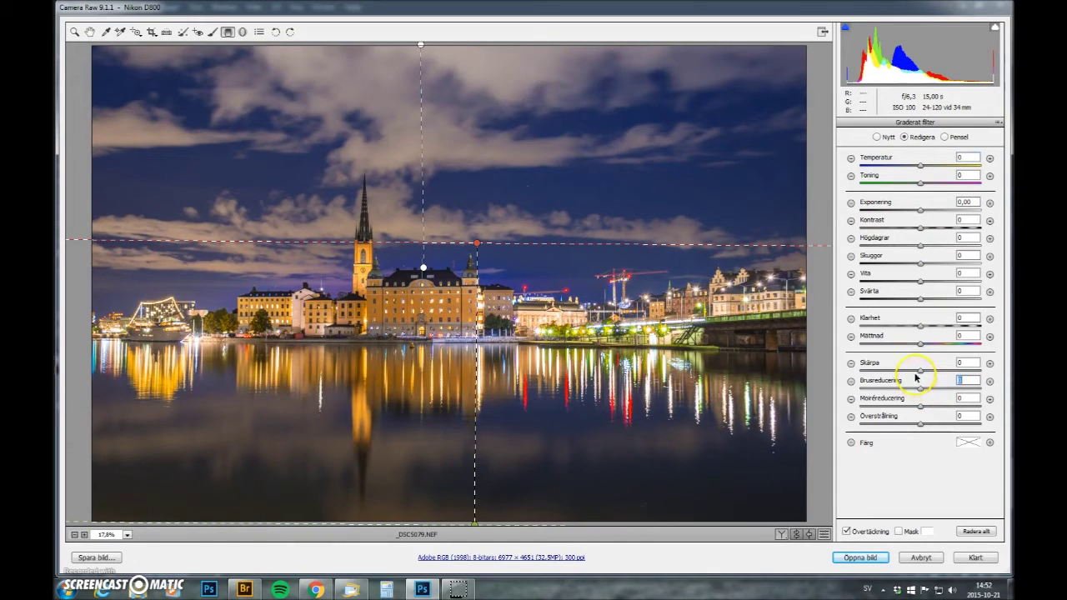
drag(921, 327, 948, 353)
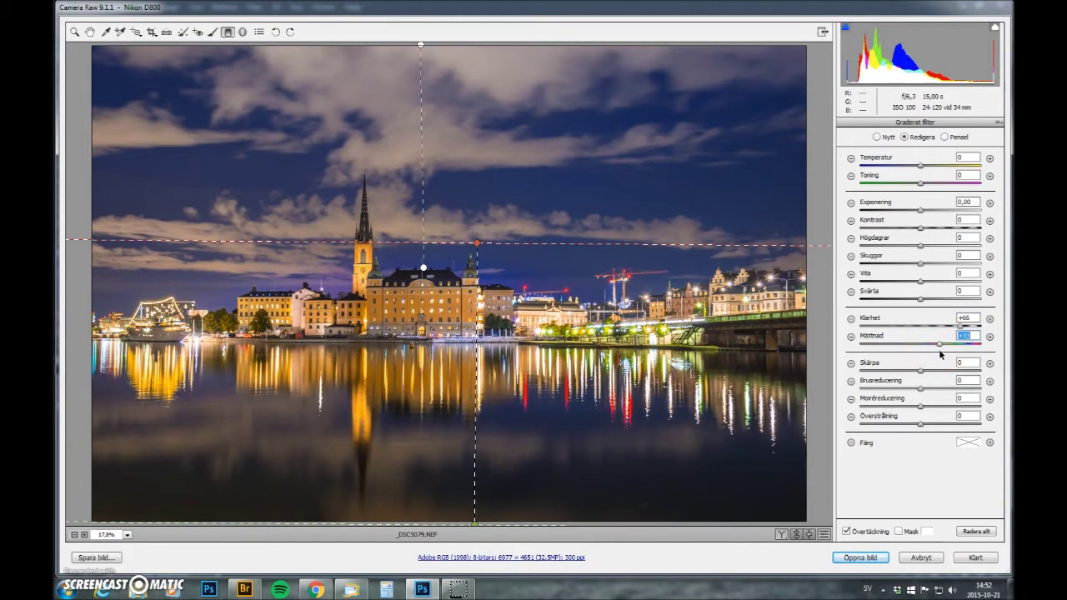
click(89, 31)
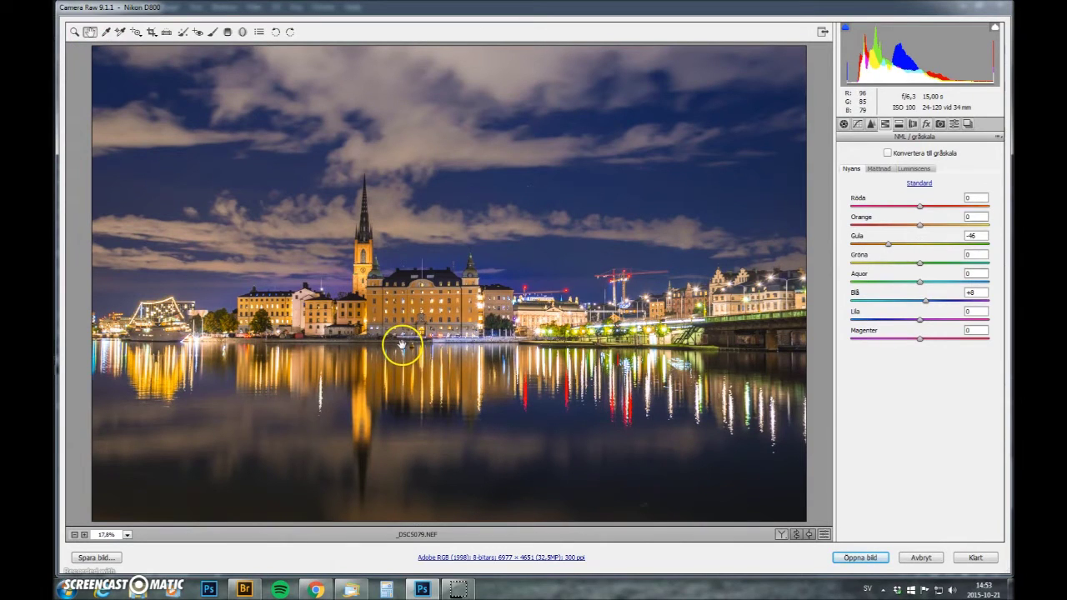
Step: Add a radial filter over the brightly lit quay beside the bridge with Klarhet and Mättnad at 0 and Högdagrar about -54
click(243, 31)
drag(615, 325, 692, 350)
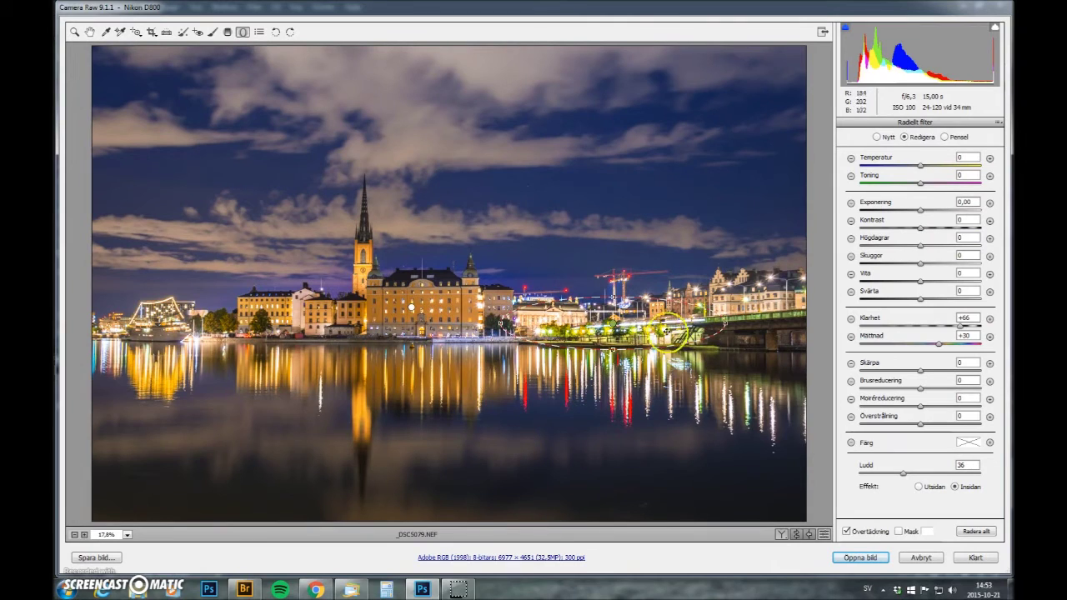
double_click(939, 344)
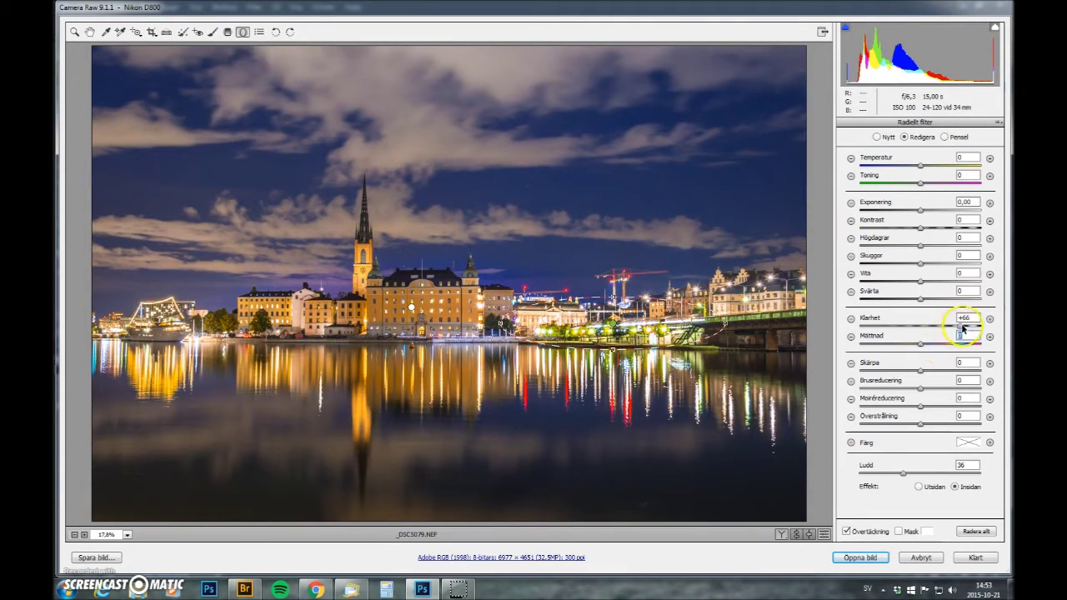
text(0)
drag(919, 249, 881, 249)
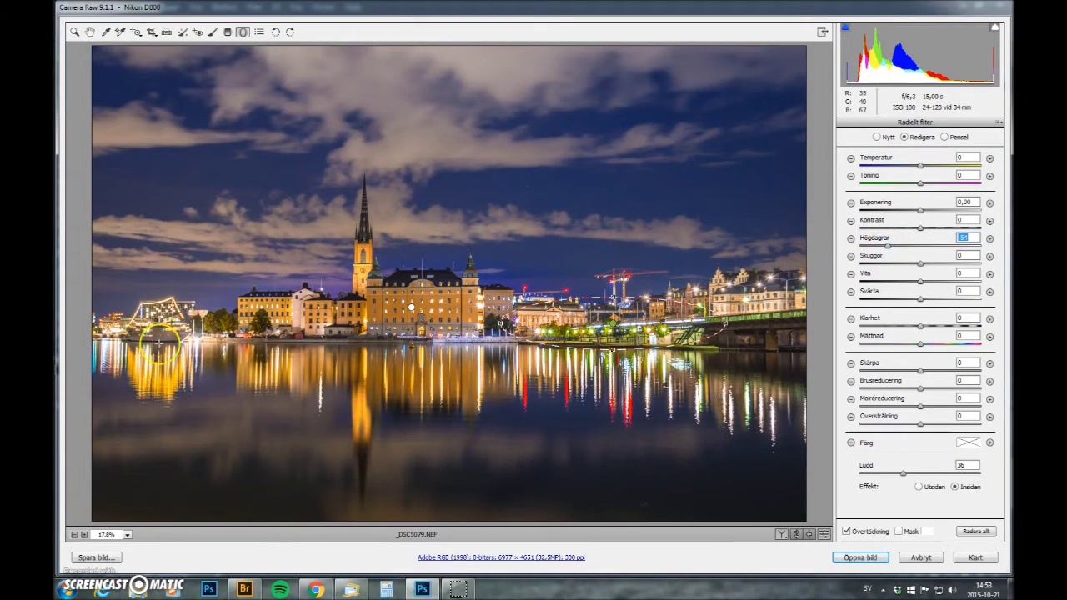
Step: Add a radial filter over the illuminated ship with Vita +24, Högdagrar -42, Exponering +0,10 and Klarhet about +32
drag(152, 330, 208, 351)
drag(921, 283, 934, 285)
drag(890, 248, 900, 248)
double_click(902, 245)
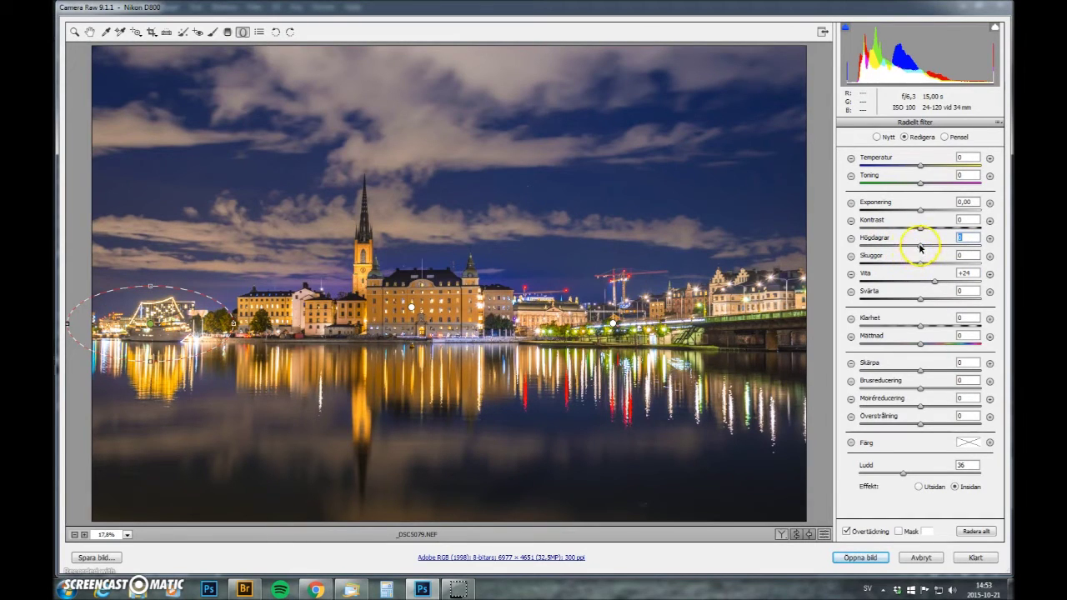
drag(920, 248, 901, 249)
drag(920, 210, 927, 214)
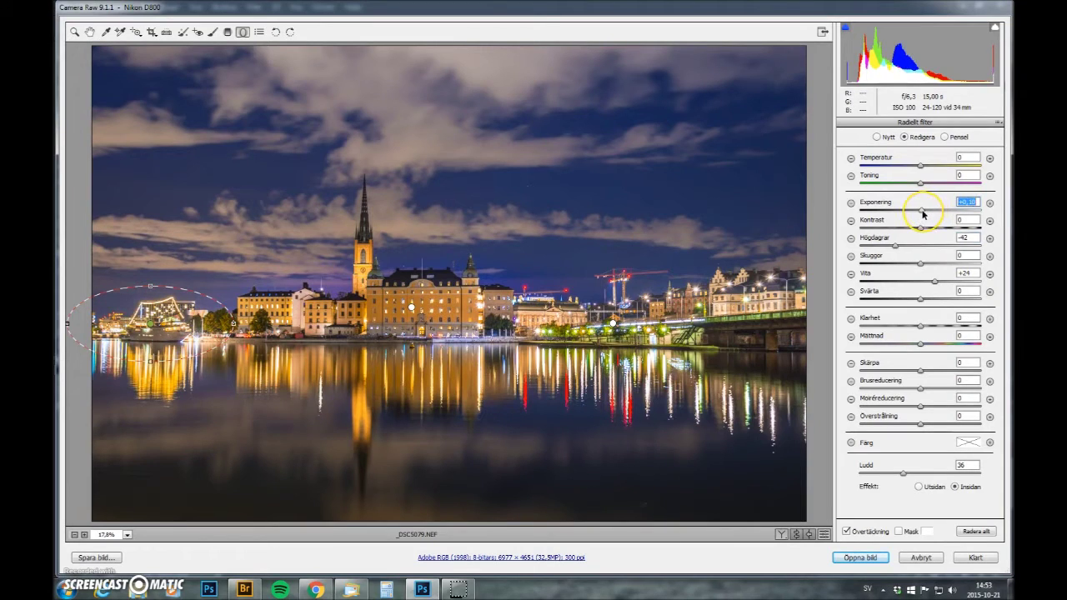
drag(919, 326, 948, 331)
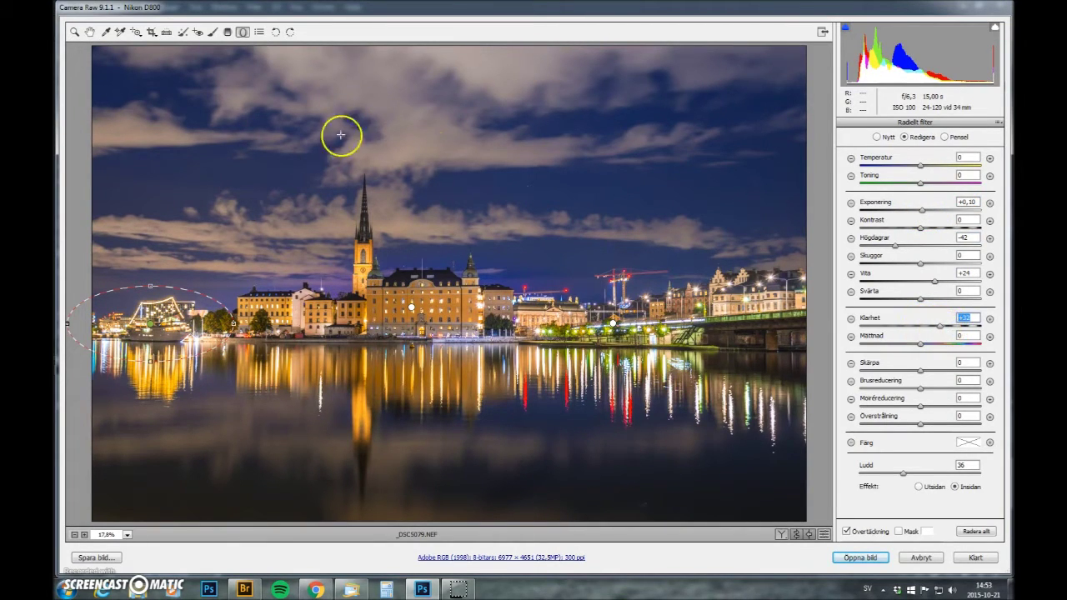
click(89, 32)
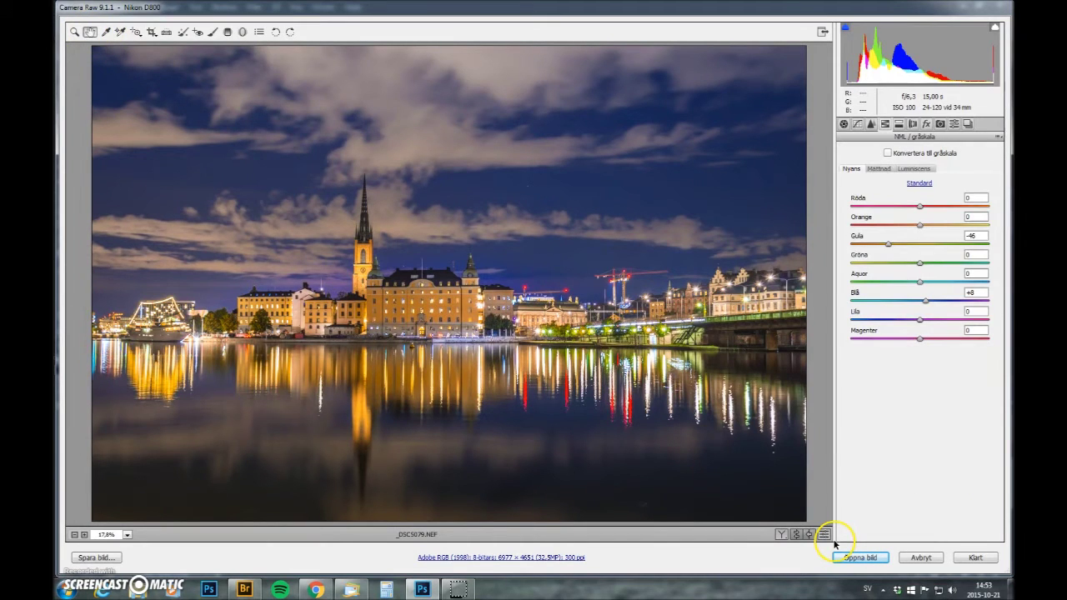
Step: Open the developed photo in Photoshop and set up a 41 px Clone Stamp brush for the bright speck in the dark water
click(967, 558)
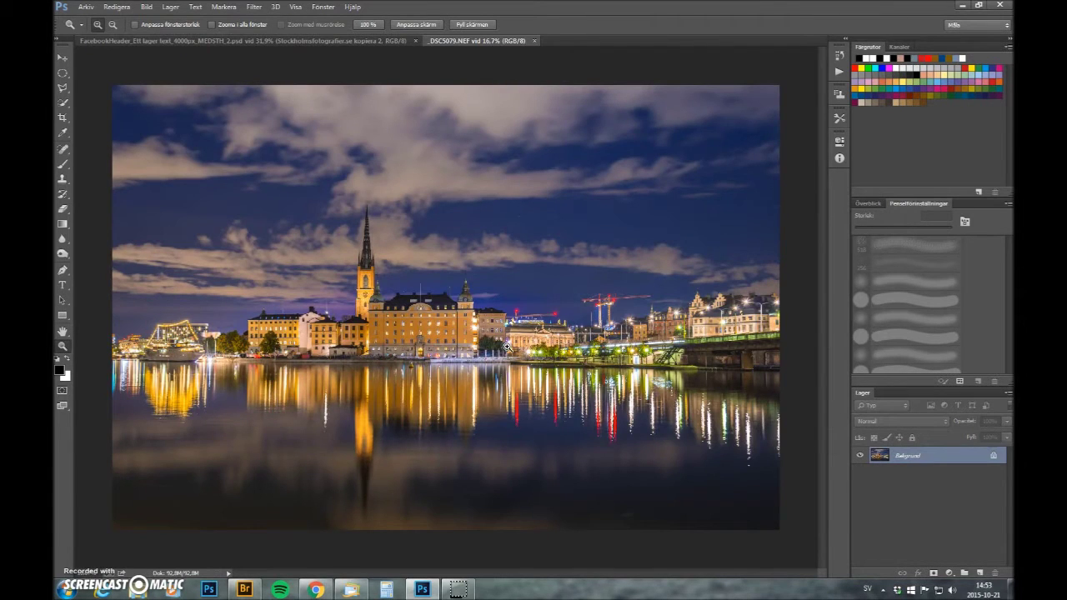
drag(590, 487, 674, 546)
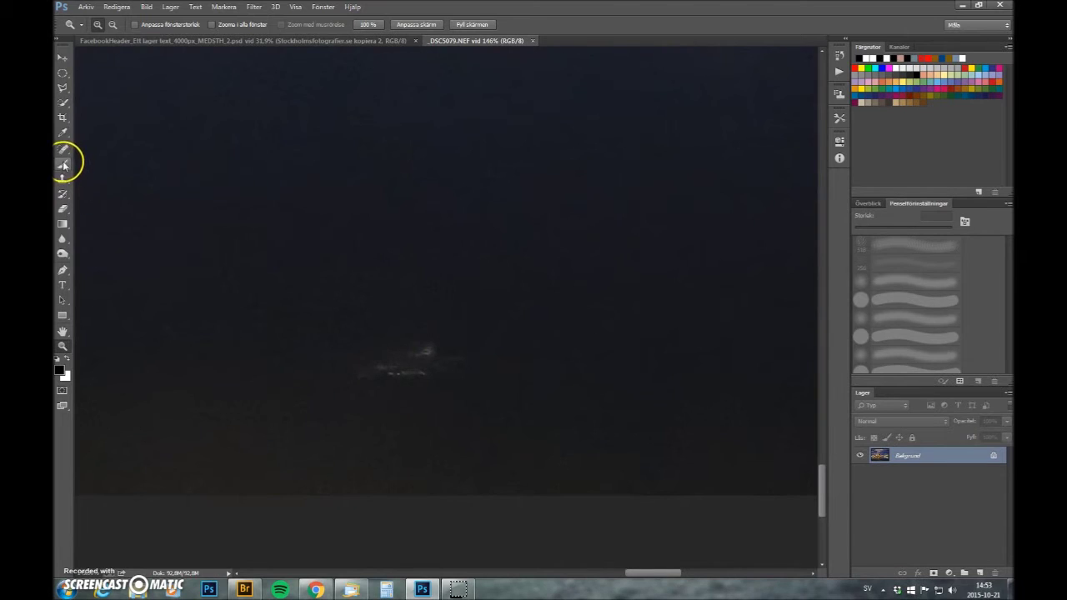
click(63, 175)
right_click(556, 332)
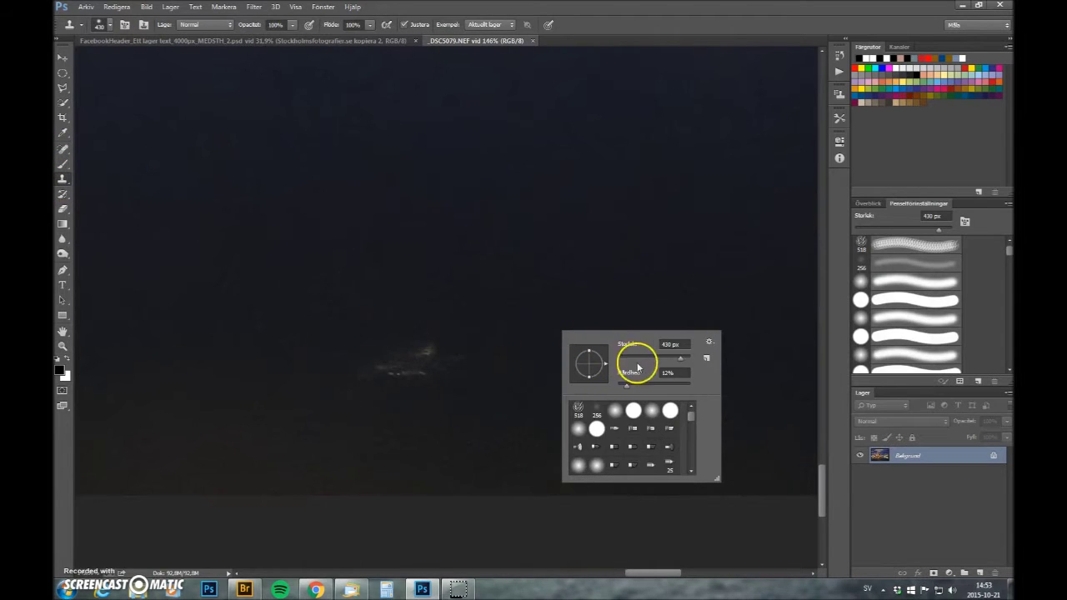
drag(680, 365, 631, 358)
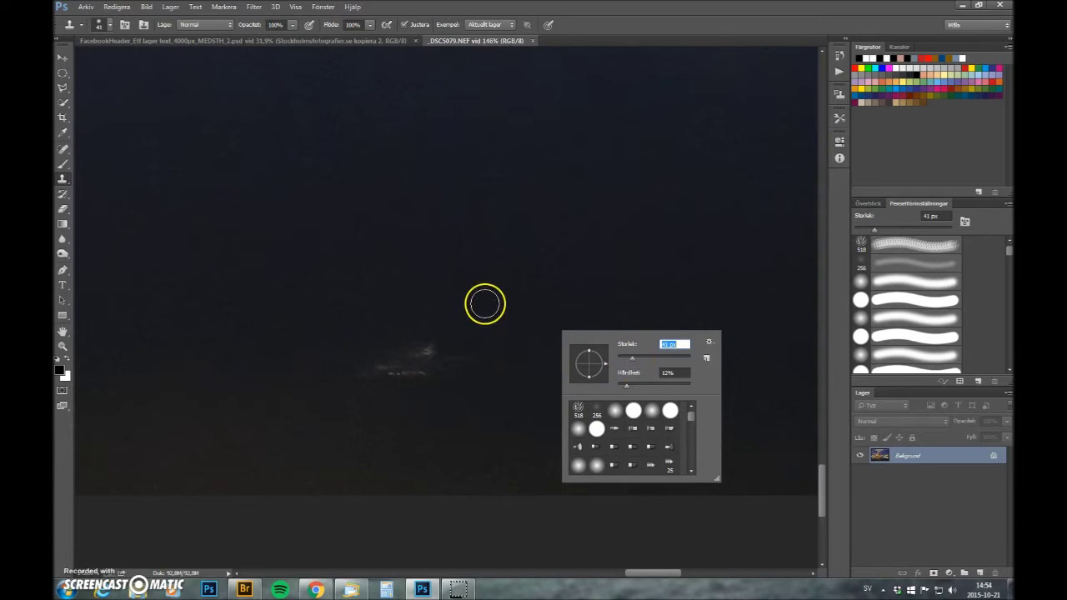
click(688, 37)
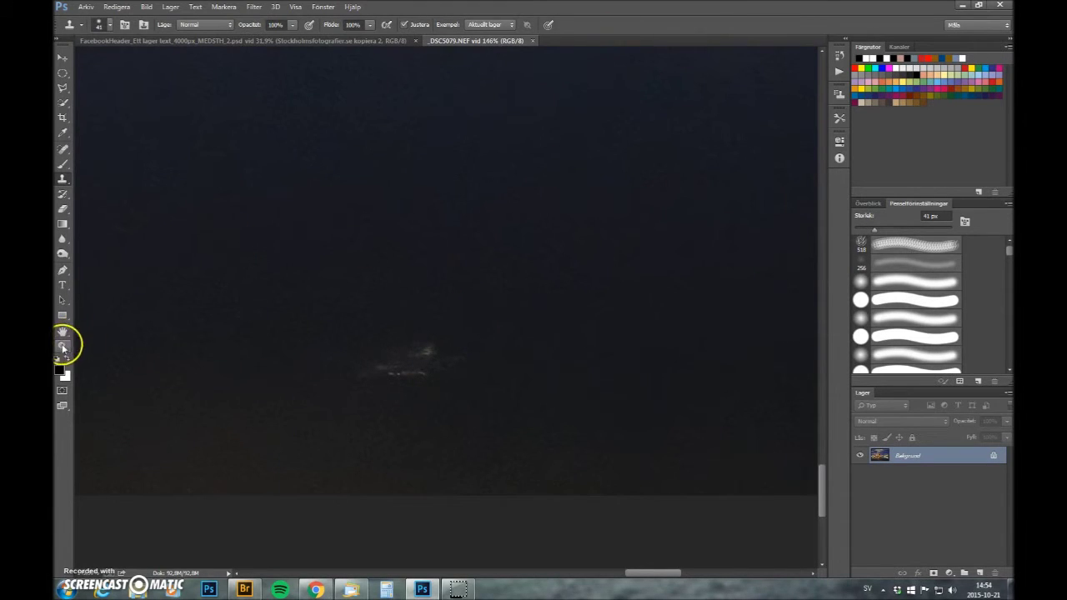
Step: Clone away the bright speck in the dark water near the image's bottom edge with a 61 px brush at 100% zoom
click(62, 345)
click(368, 25)
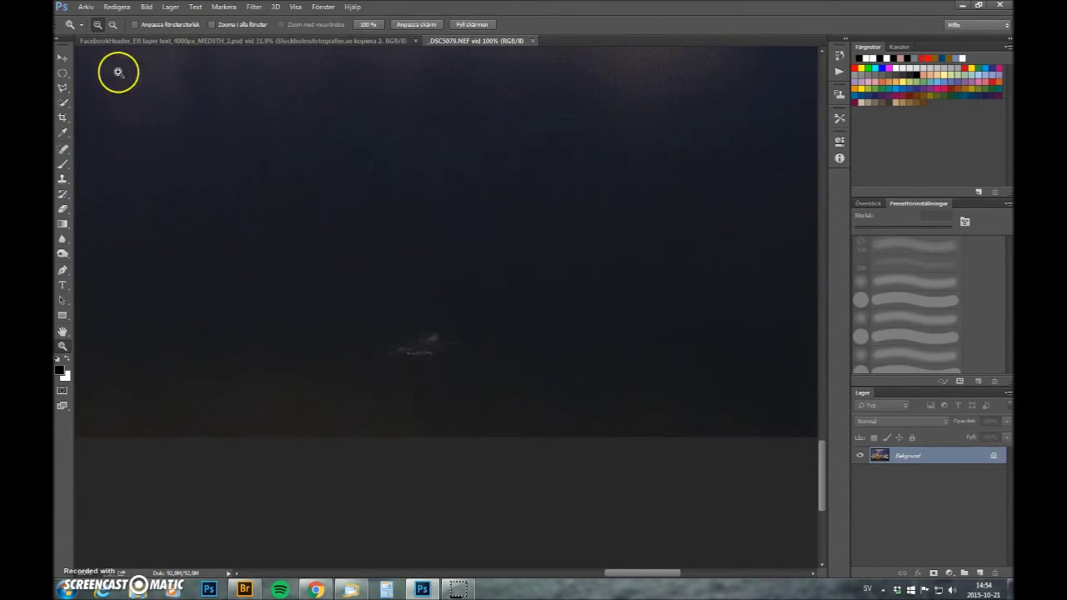
click(62, 179)
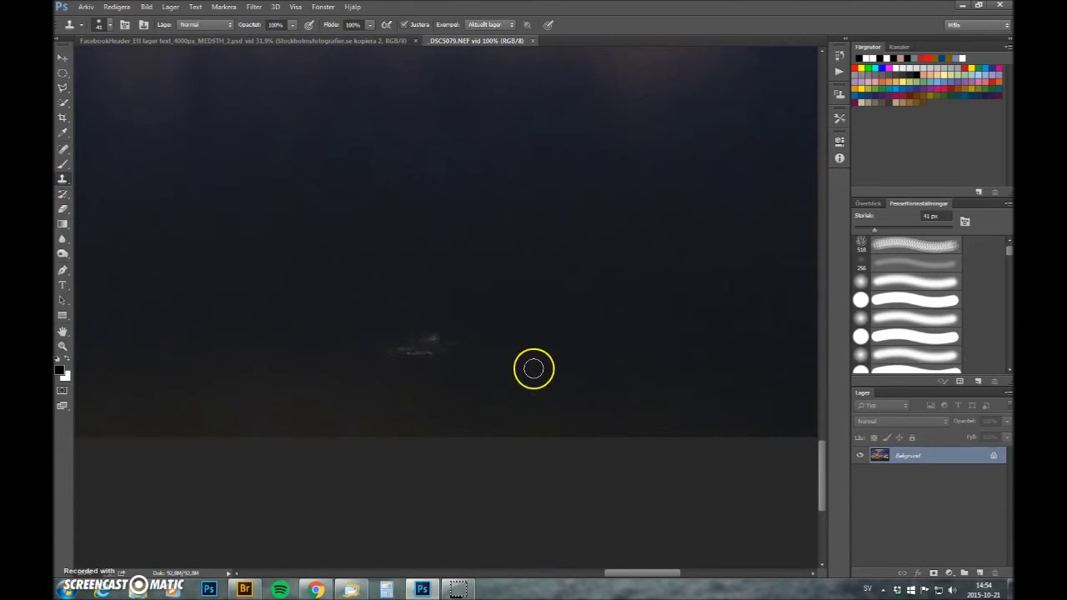
right_click(536, 325)
drag(604, 351, 620, 351)
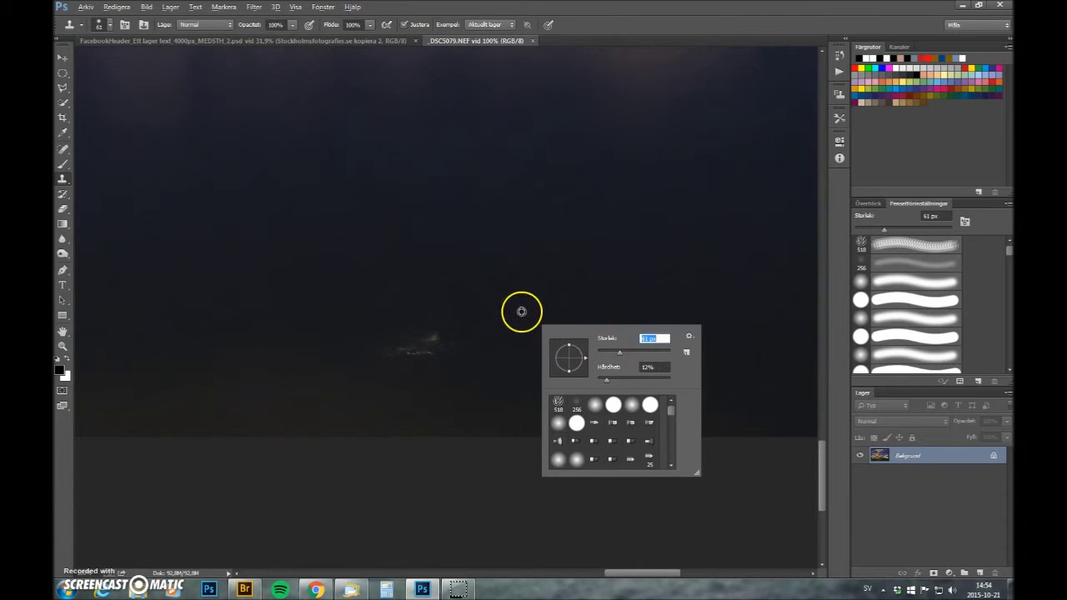
key(Return)
mouse_move(480, 325)
mouse_down()
mouse_move(467, 341)
mouse_move(431, 330)
mouse_move(424, 355)
mouse_move(392, 350)
mouse_up()
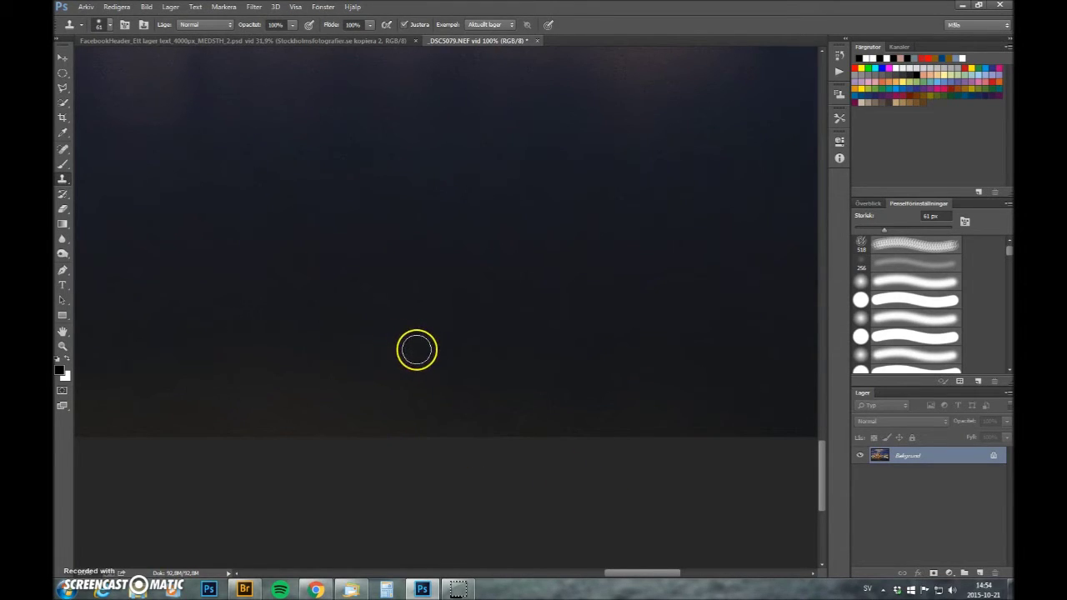
Step: Remove the thin wavy light line from the dark water with a content-aware Spot Healing brush of 21 px
drag(647, 573, 542, 578)
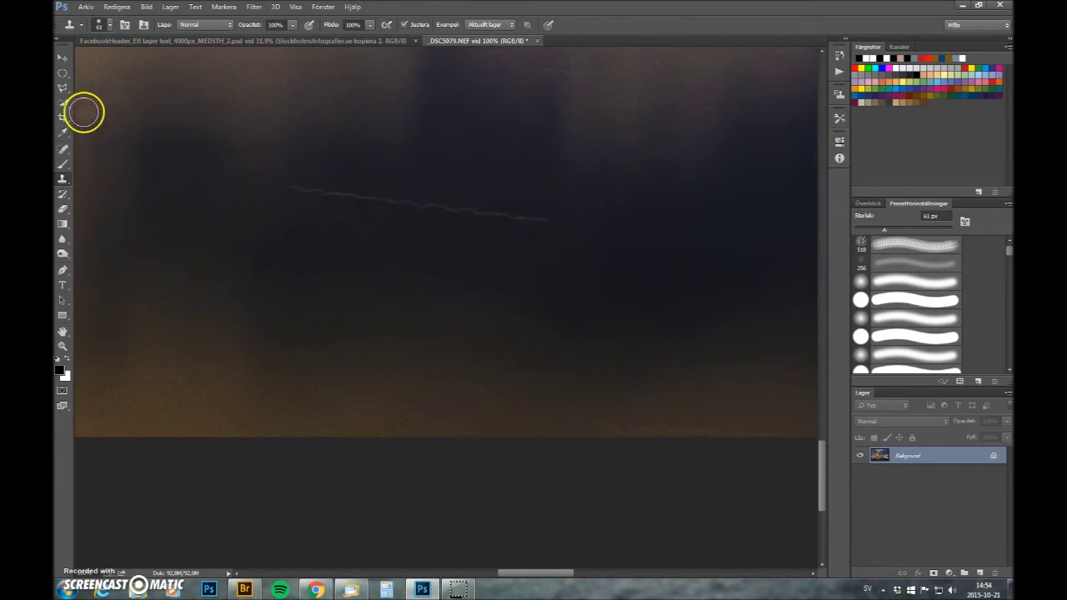
click(65, 149)
right_click(549, 221)
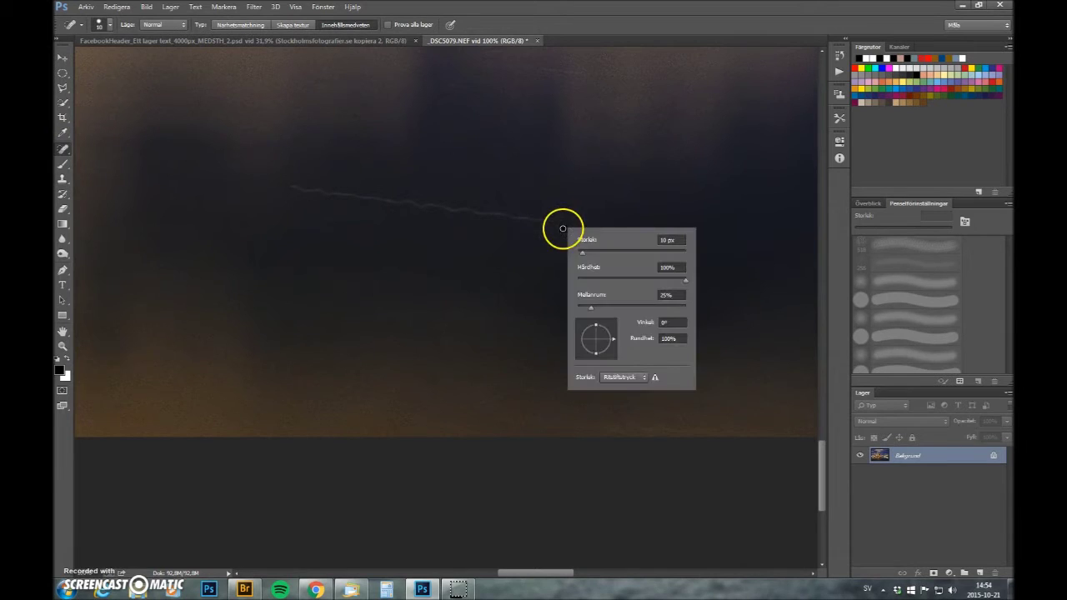
click(586, 251)
drag(545, 219, 283, 188)
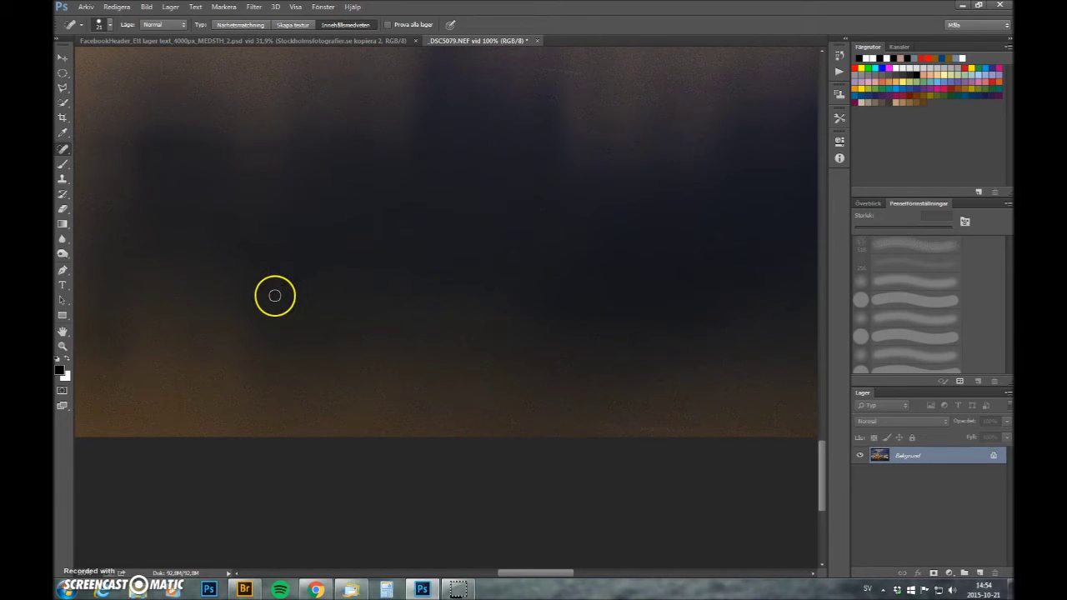
Step: Inspect the sky at 100%, fit the whole photo on screen, and open it in Perfect Enhance 9 Suite
drag(817, 479, 804, 247)
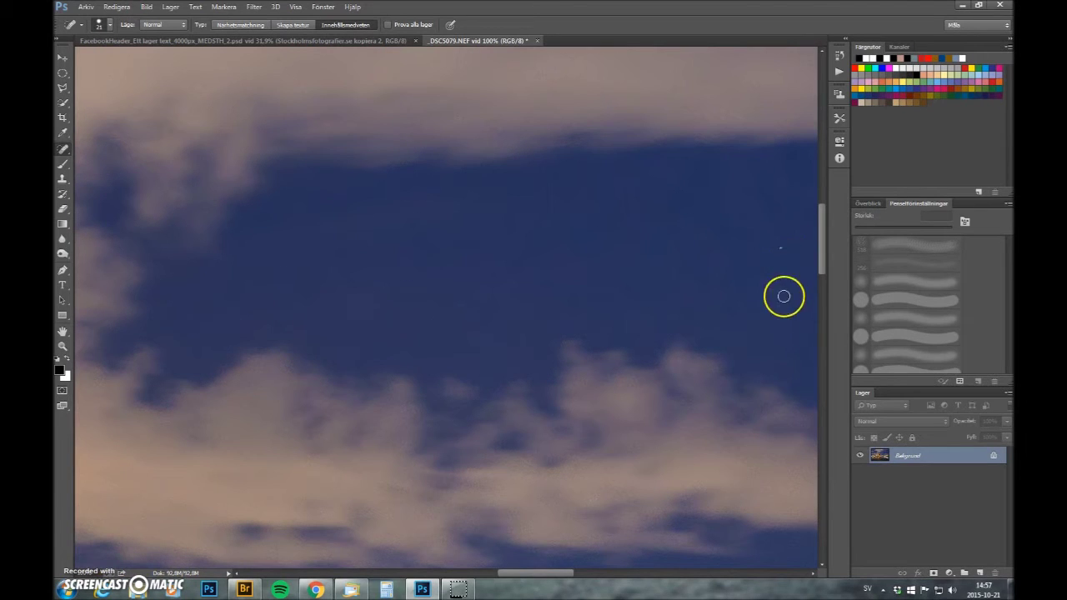
drag(500, 572, 591, 572)
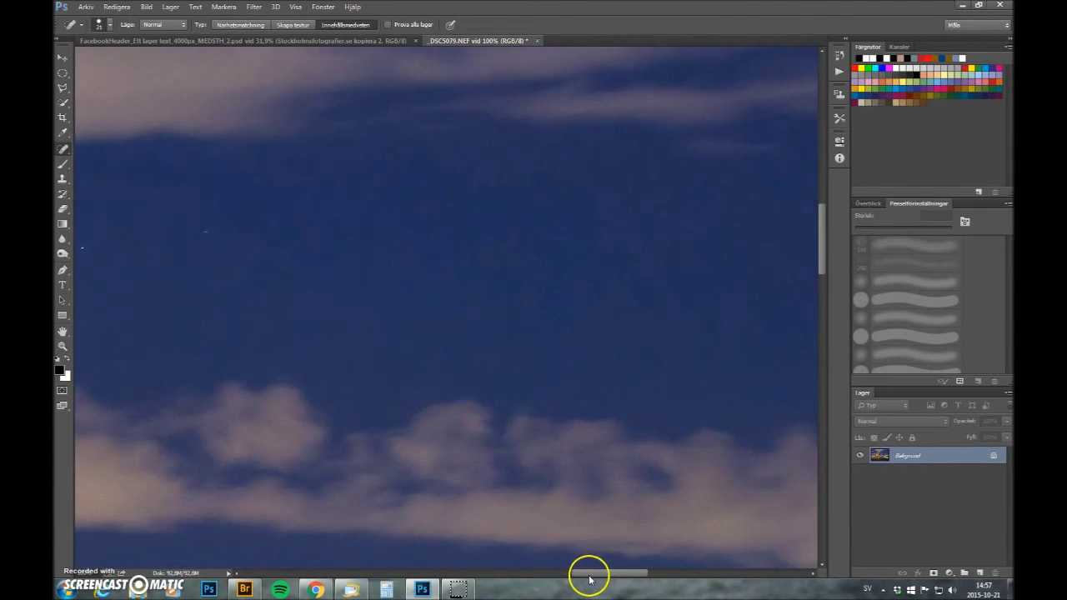
drag(826, 236, 825, 173)
click(66, 346)
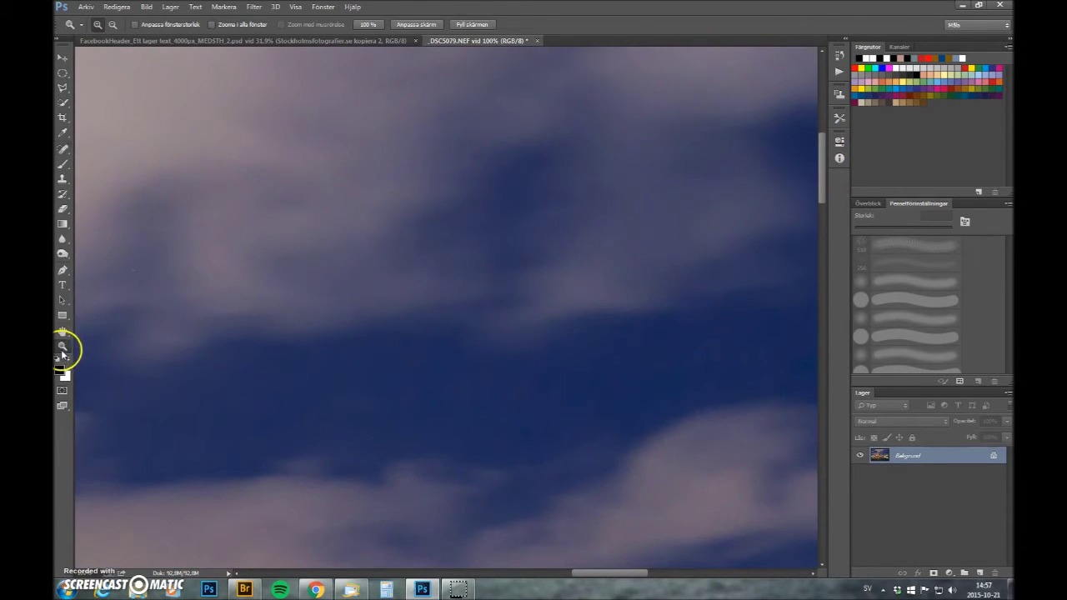
click(410, 23)
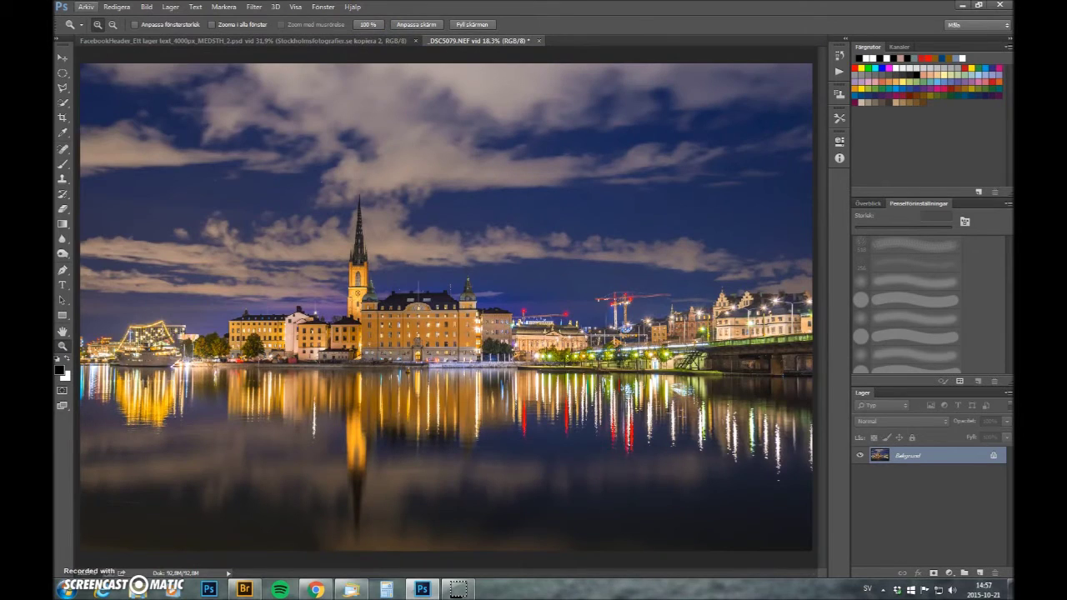
click(83, 6)
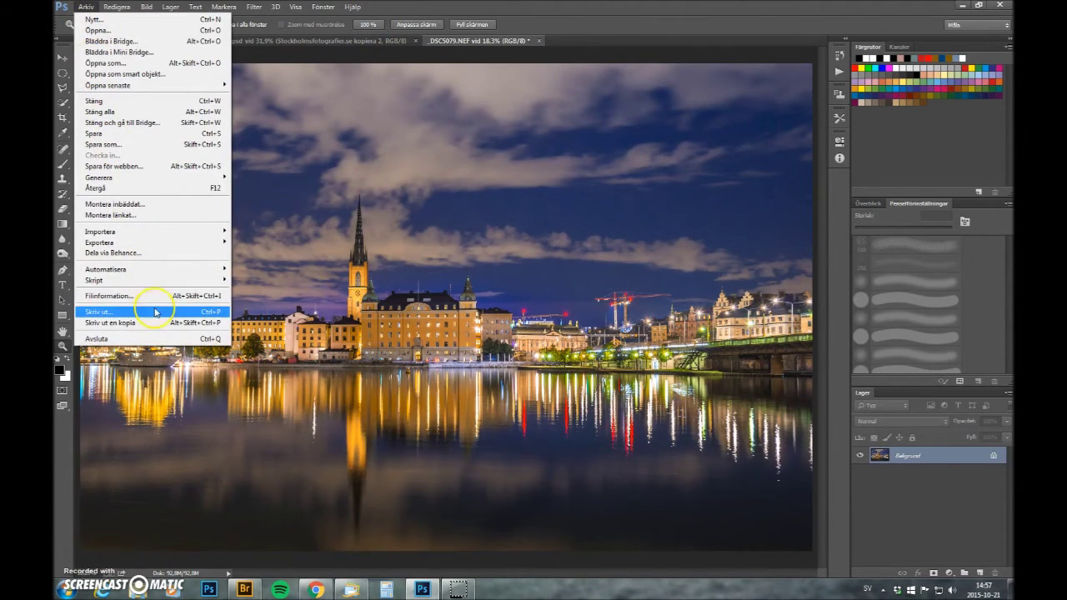
mouse_move(158, 270)
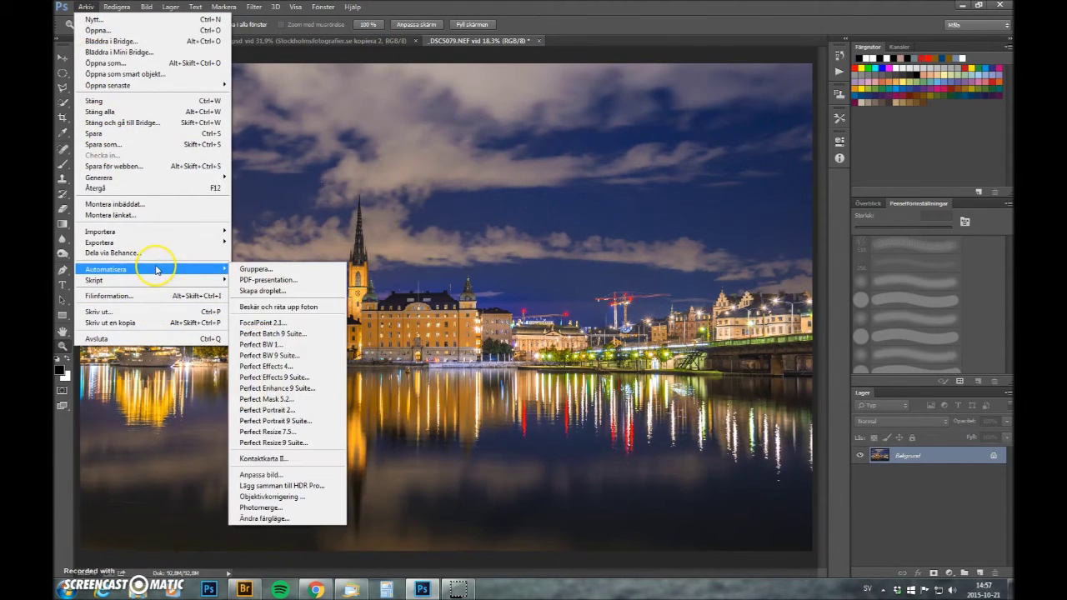
click(296, 388)
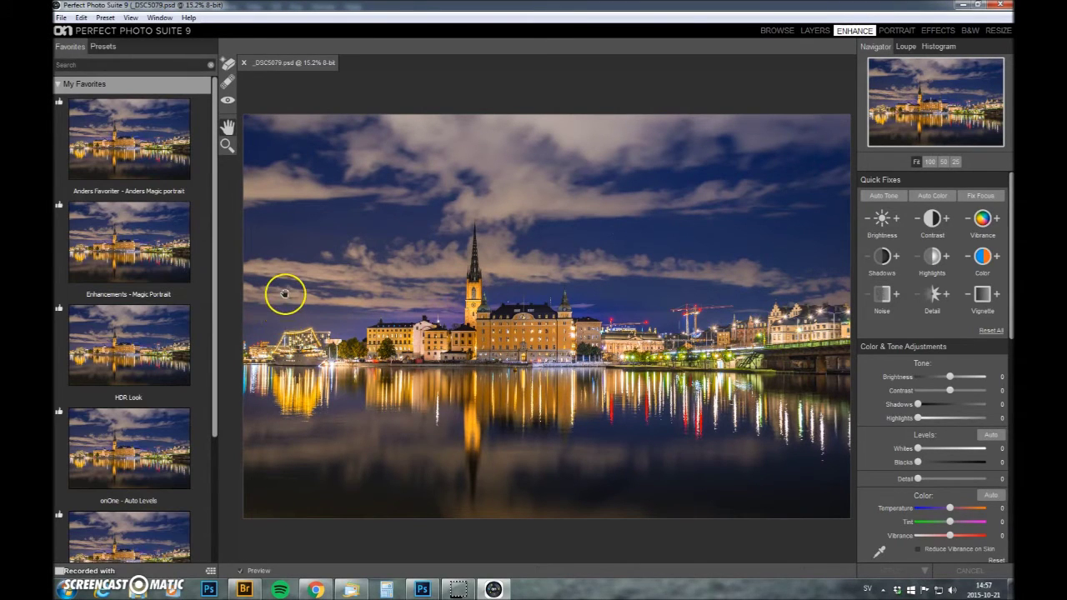
Step: Apply the first favourite preset, Magic portrait, to the photo with Detail set to 7
click(148, 143)
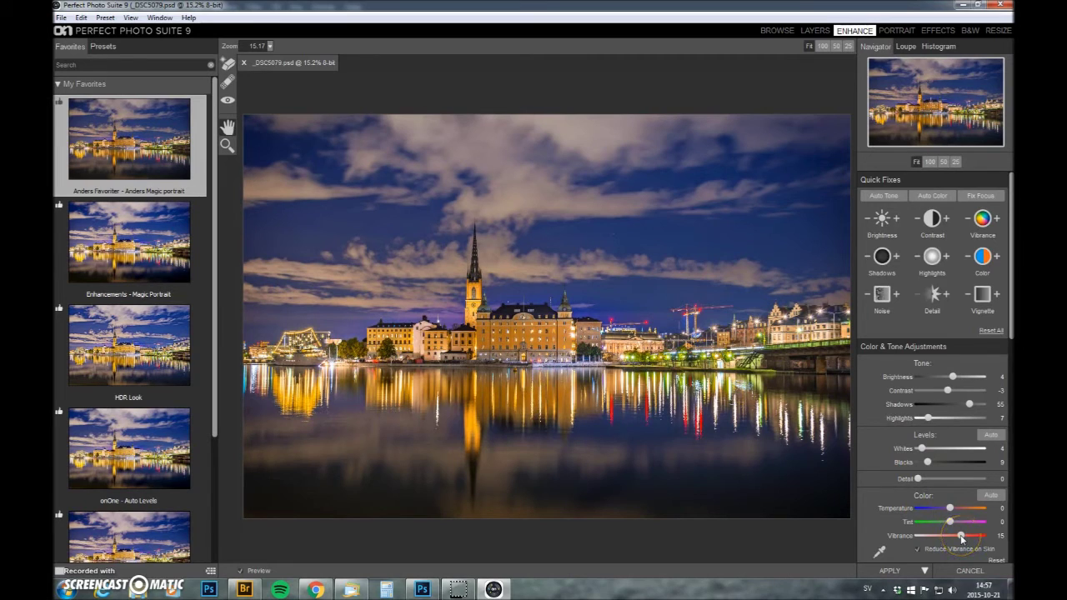
click(920, 480)
drag(920, 480, 923, 482)
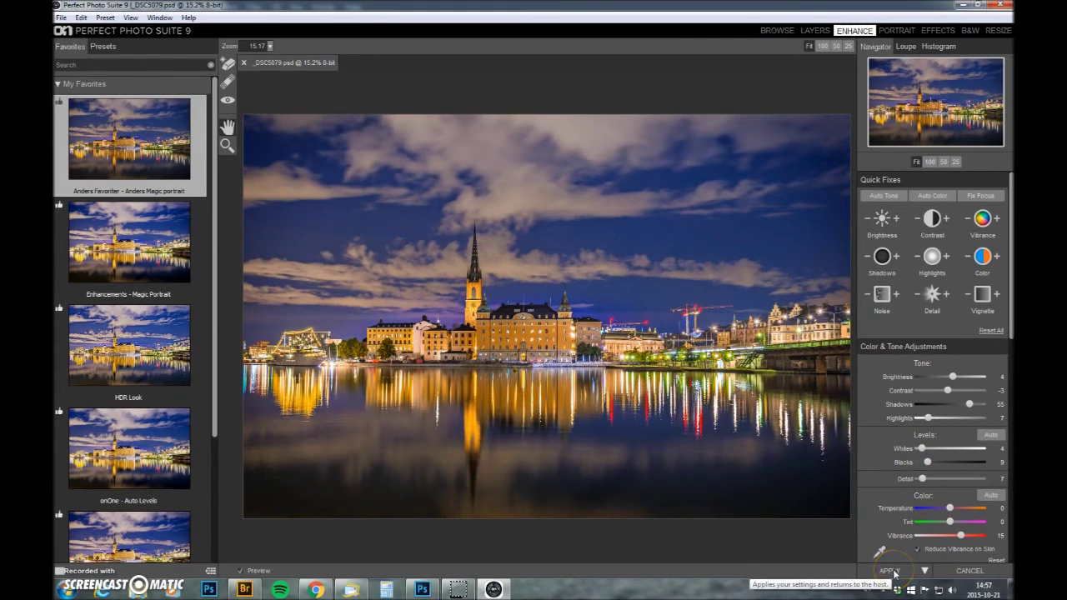
scroll(952, 423, down, 5)
scroll(952, 423, down, 2)
drag(933, 427, 945, 427)
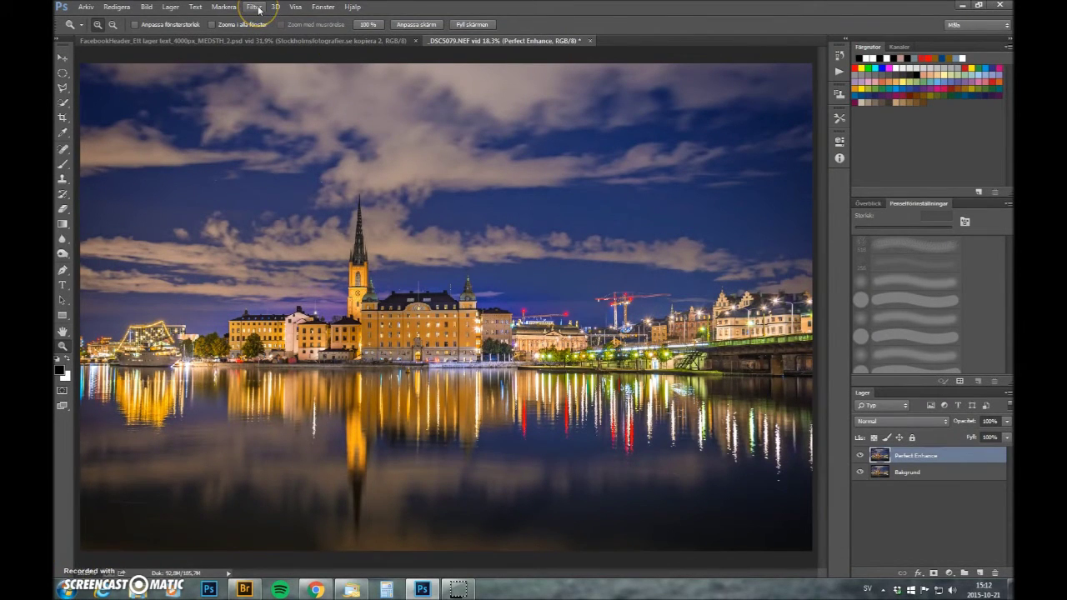
Step: Open the Perfect Enhance layer in the Camera Raw filter and add a wide, flat radial filter along the quay below the buildings
click(258, 10)
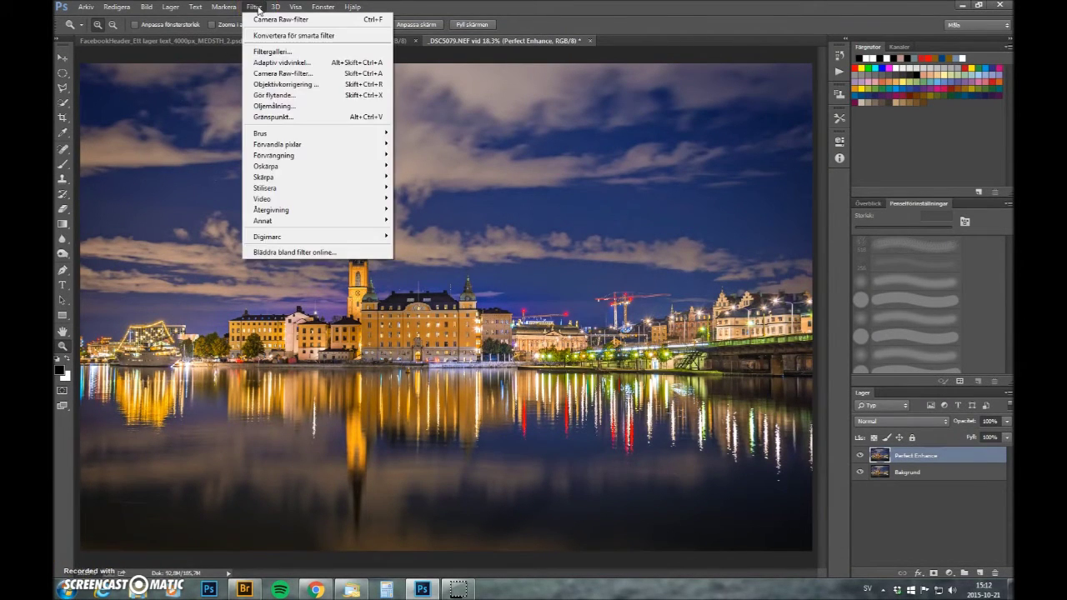
click(304, 75)
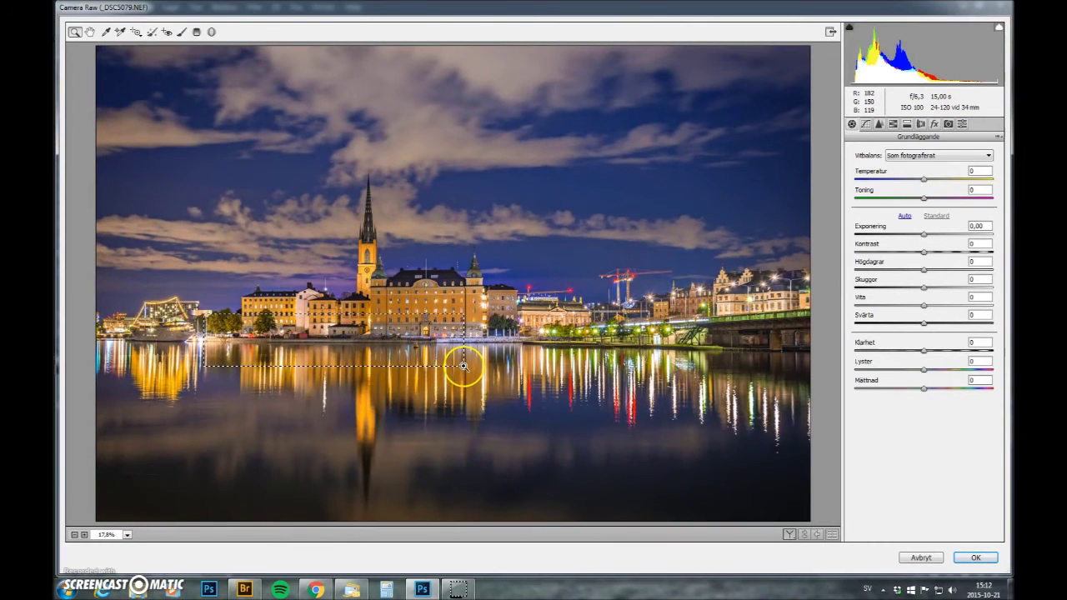
drag(464, 362, 209, 71)
click(210, 32)
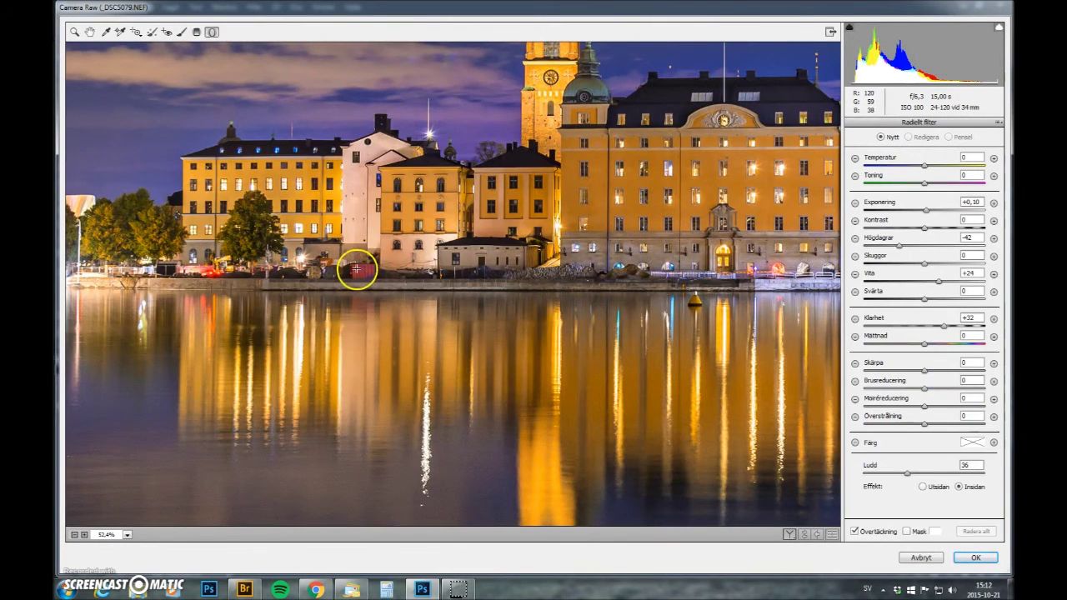
mouse_move(528, 271)
mouse_down()
mouse_move(669, 277)
mouse_move(611, 283)
mouse_move(603, 352)
mouse_move(412, 281)
mouse_move(412, 272)
mouse_move(583, 271)
mouse_move(515, 271)
mouse_up()
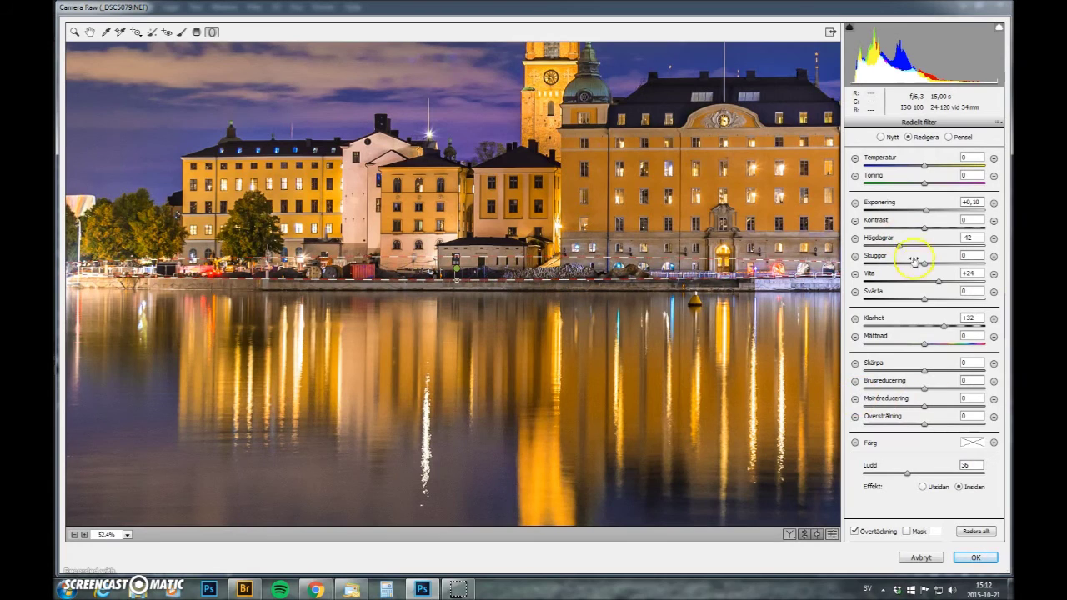
Step: Set the quay's radial filter to Klarhet 0, Högdagrar about -5, Skuggor -33, Vita -12 and Svärta -16, and apply the Camera Raw filter
double_click(939, 317)
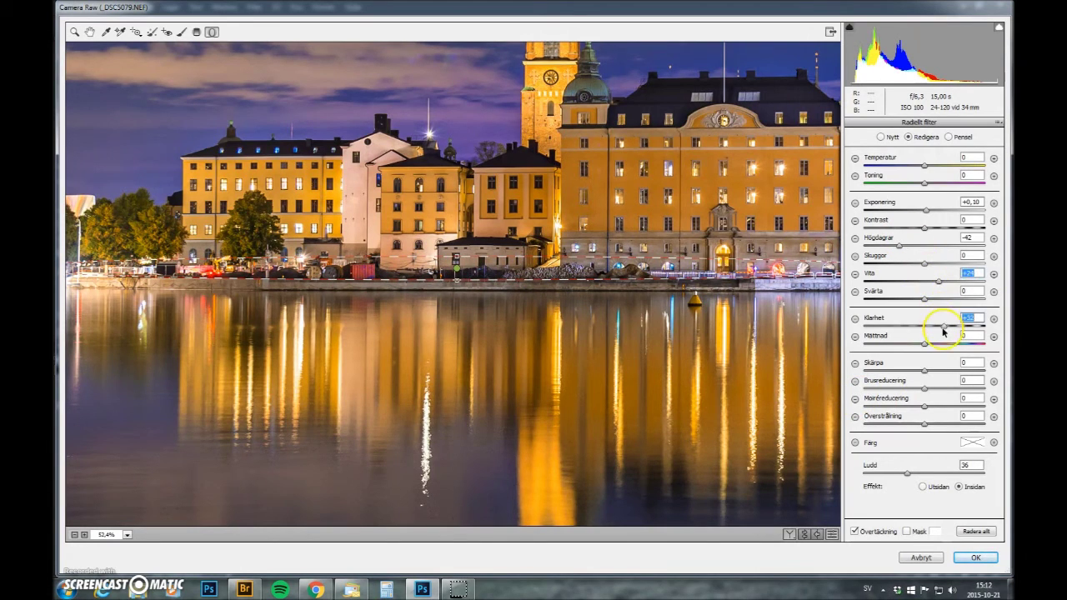
double_click(914, 242)
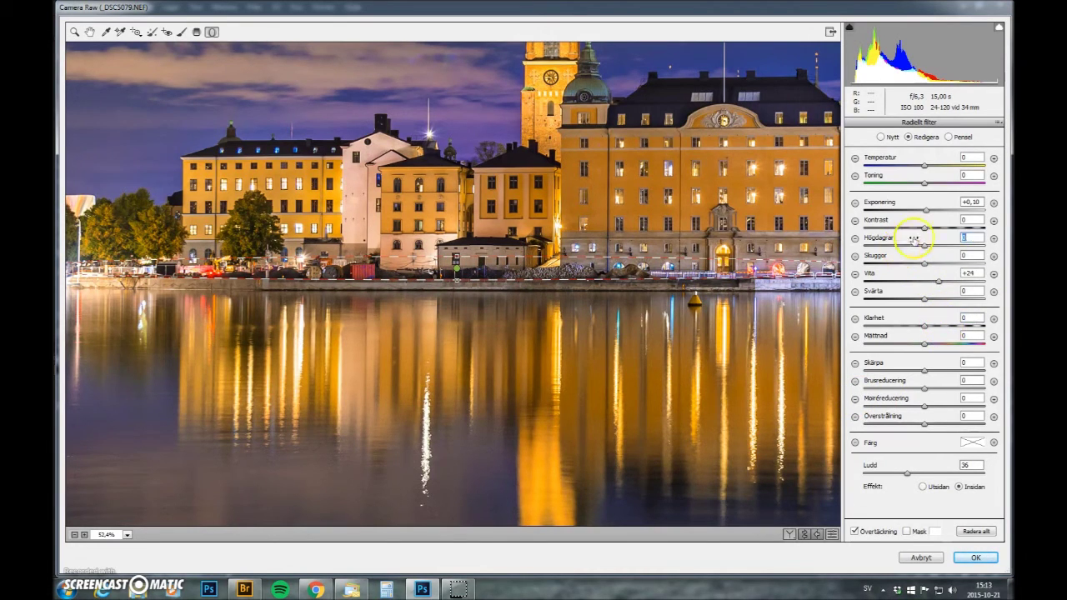
double_click(937, 284)
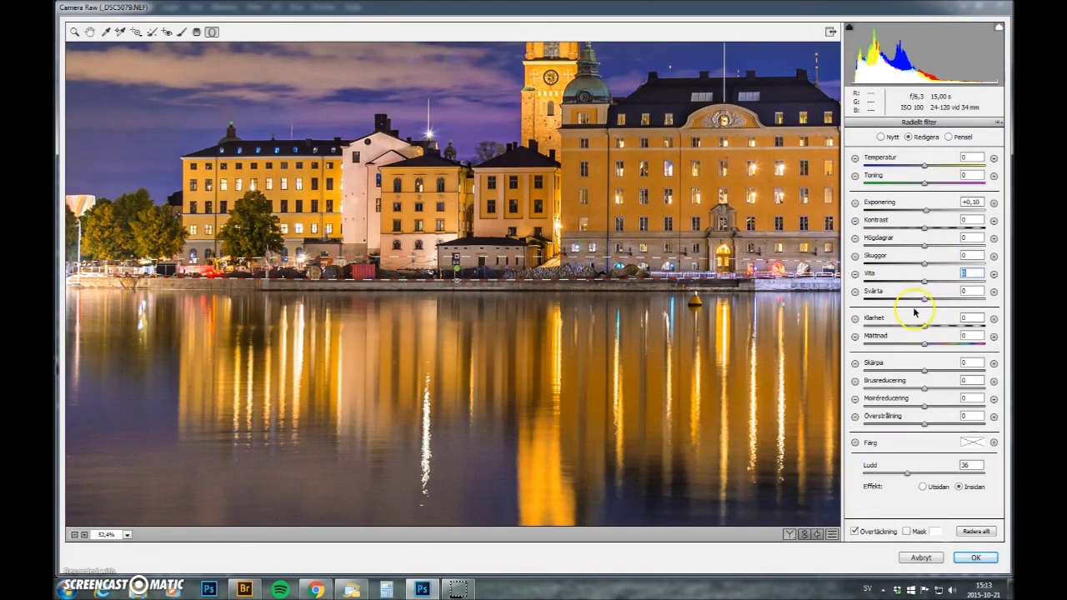
drag(928, 301, 923, 251)
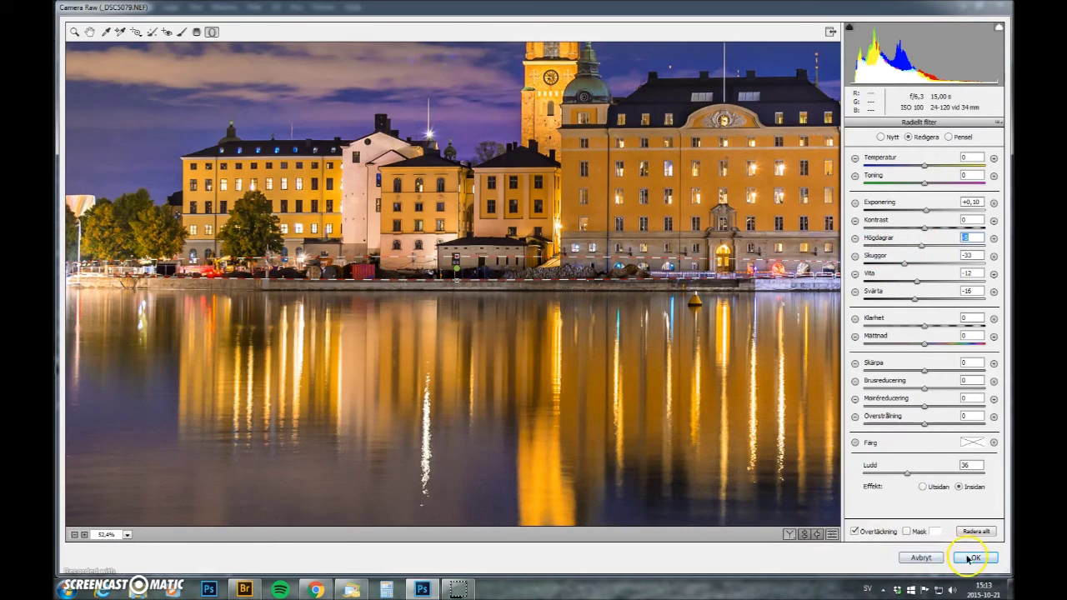
click(969, 557)
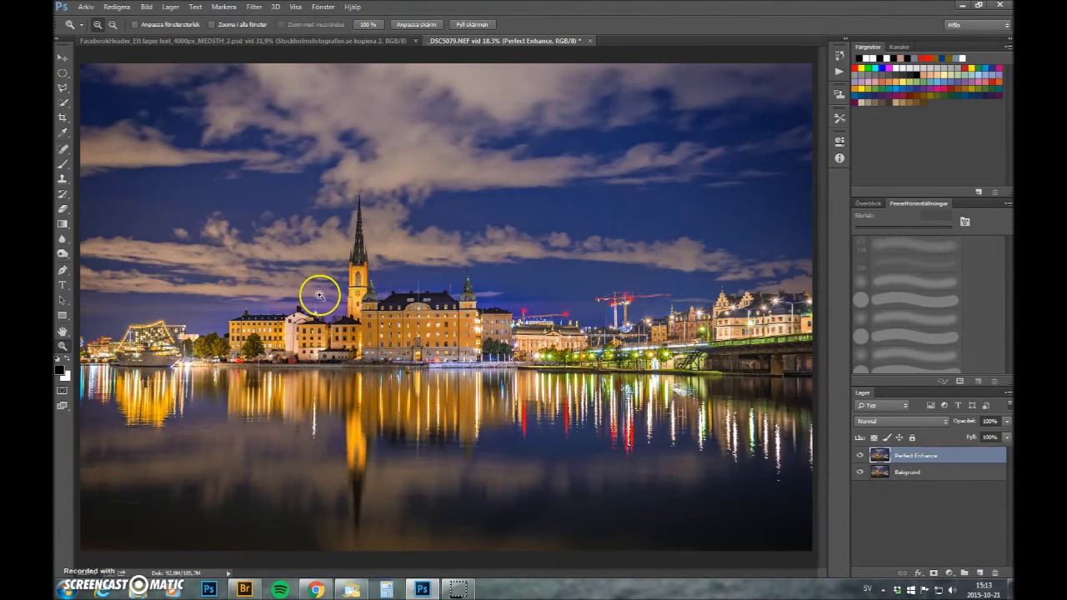
Step: Copy the Stockholmsfotografier.se signature logo from the Facebook header document into the photo's lower-right corner and scale it to about 34%
click(186, 40)
click(63, 59)
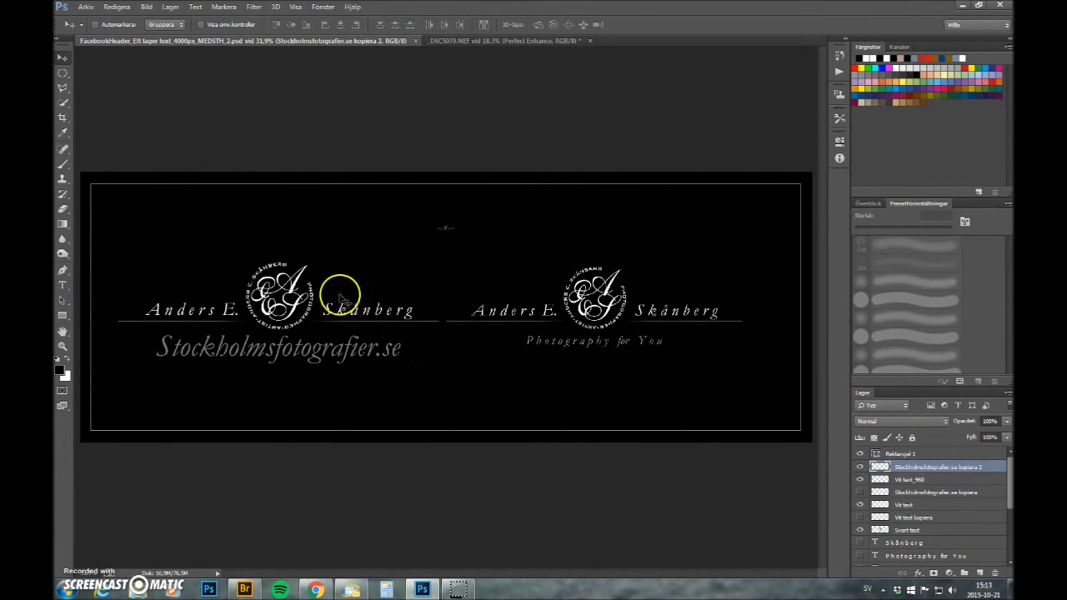
drag(281, 290, 711, 509)
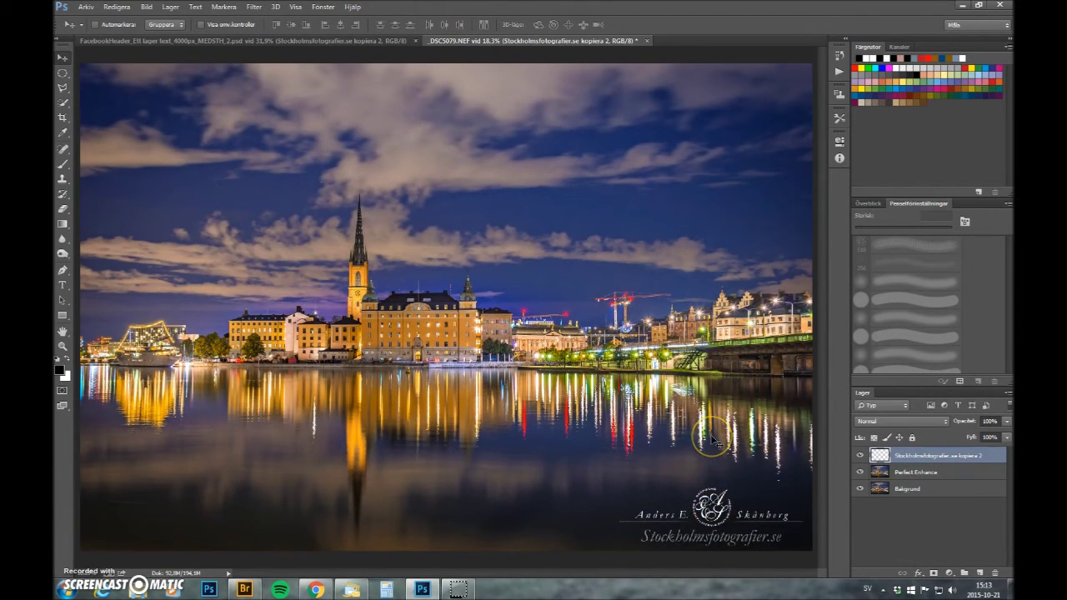
key(ctrl+t)
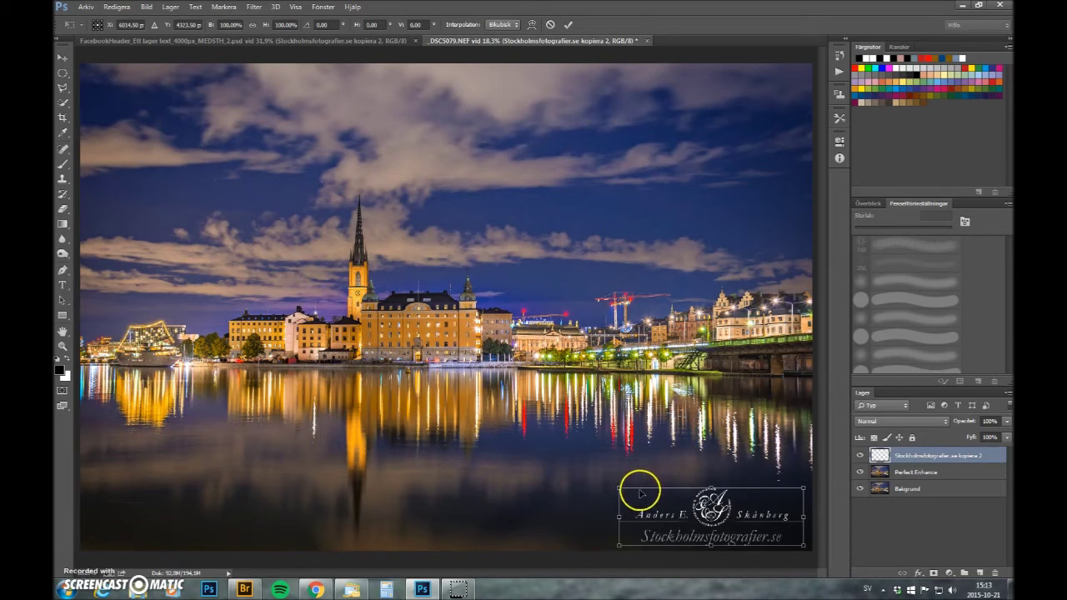
drag(620, 489, 741, 525)
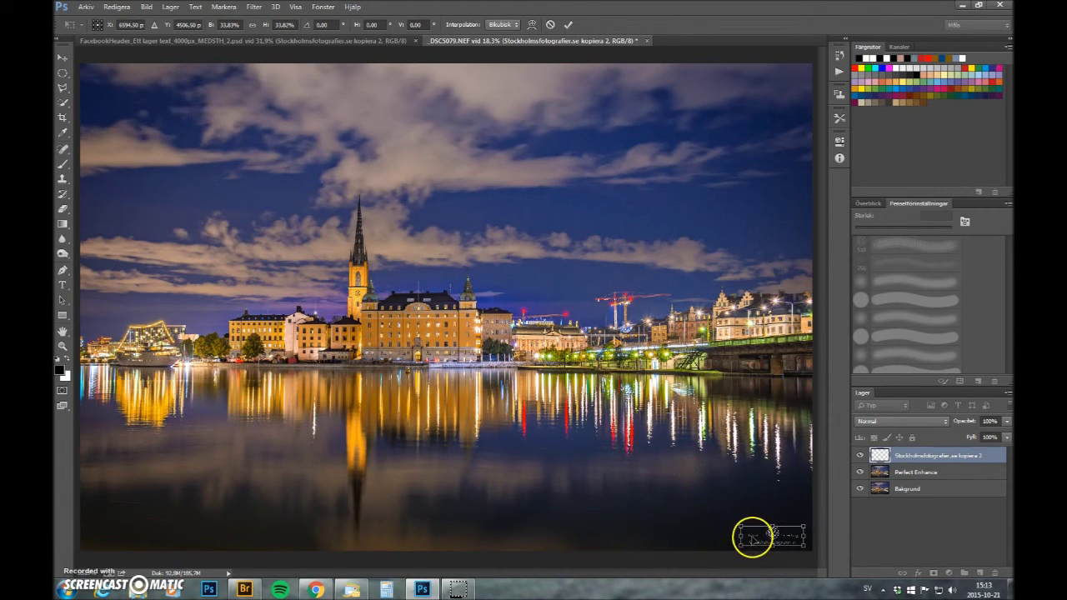
key(Return)
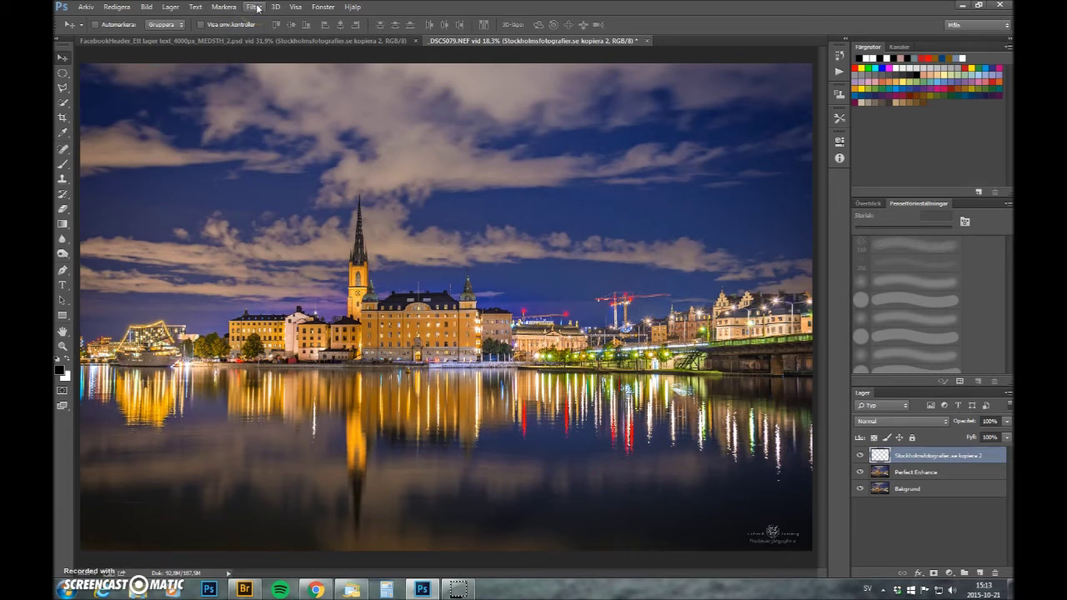
Step: Open the Perfect Enhance layer in the Camera Raw filter and set noise reduction Luminiscens to 23 while viewing the buildings
click(929, 472)
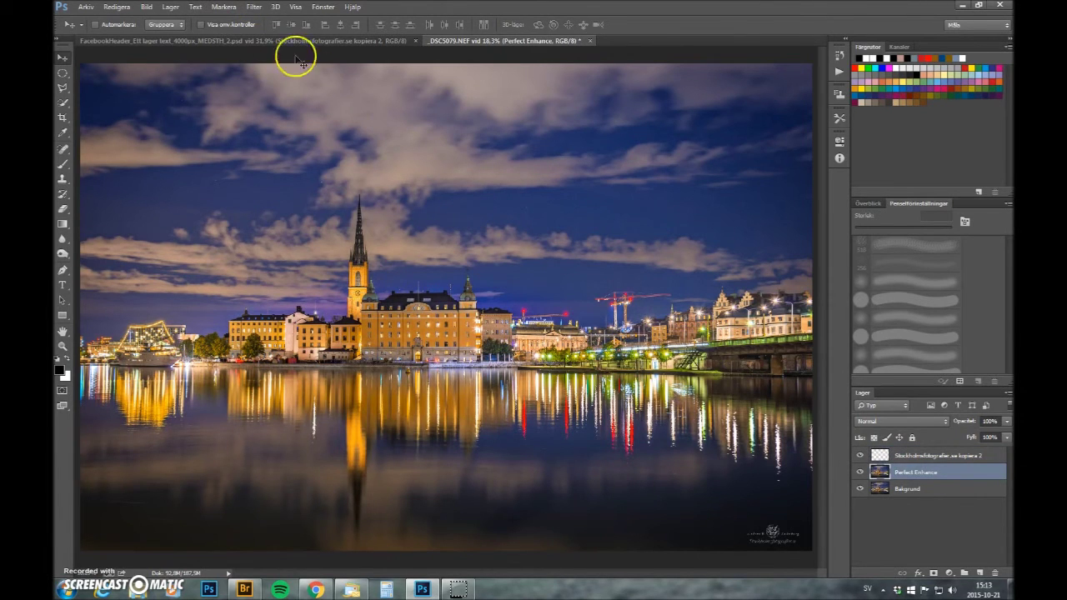
click(251, 7)
click(292, 74)
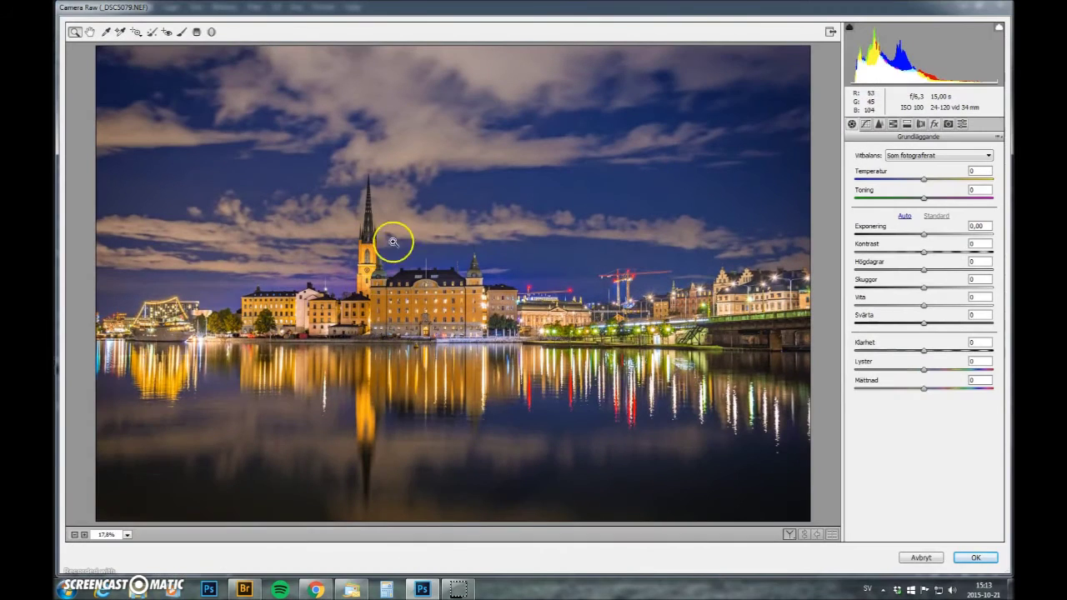
drag(372, 218, 484, 312)
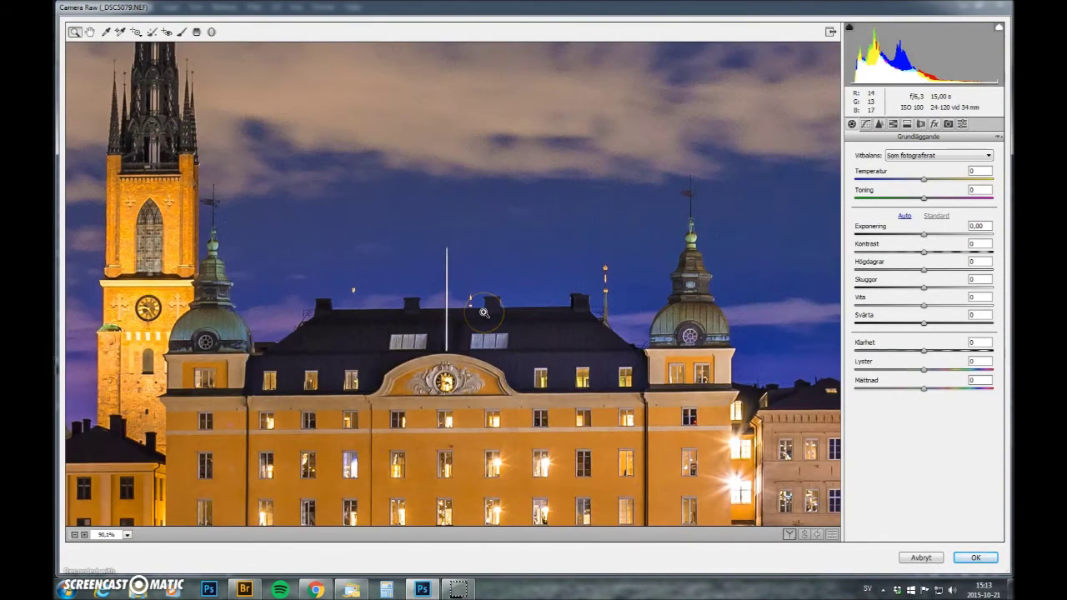
click(878, 124)
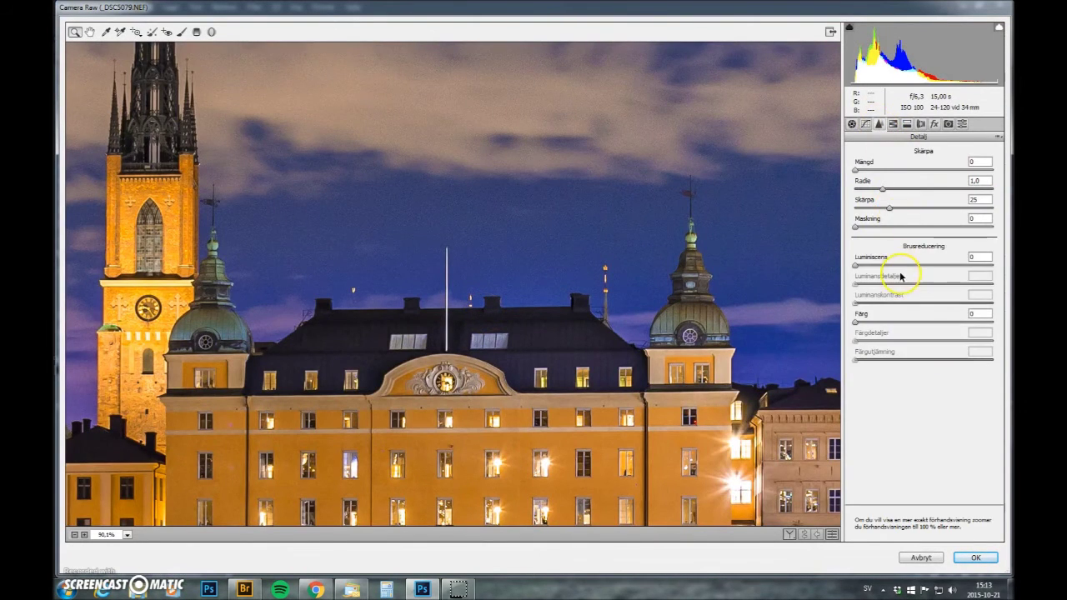
click(880, 265)
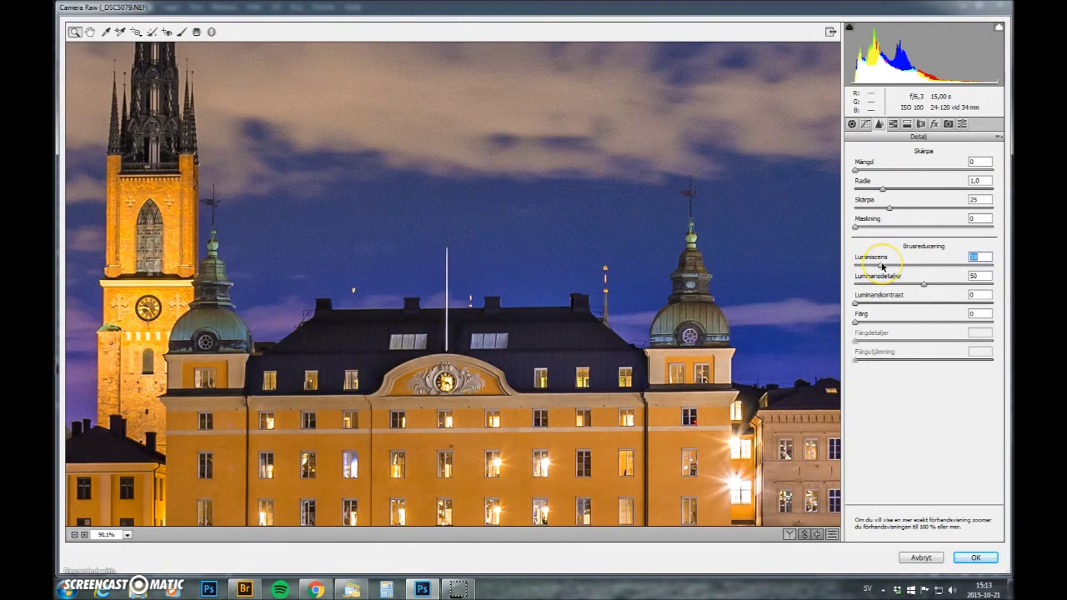
right_click(461, 189)
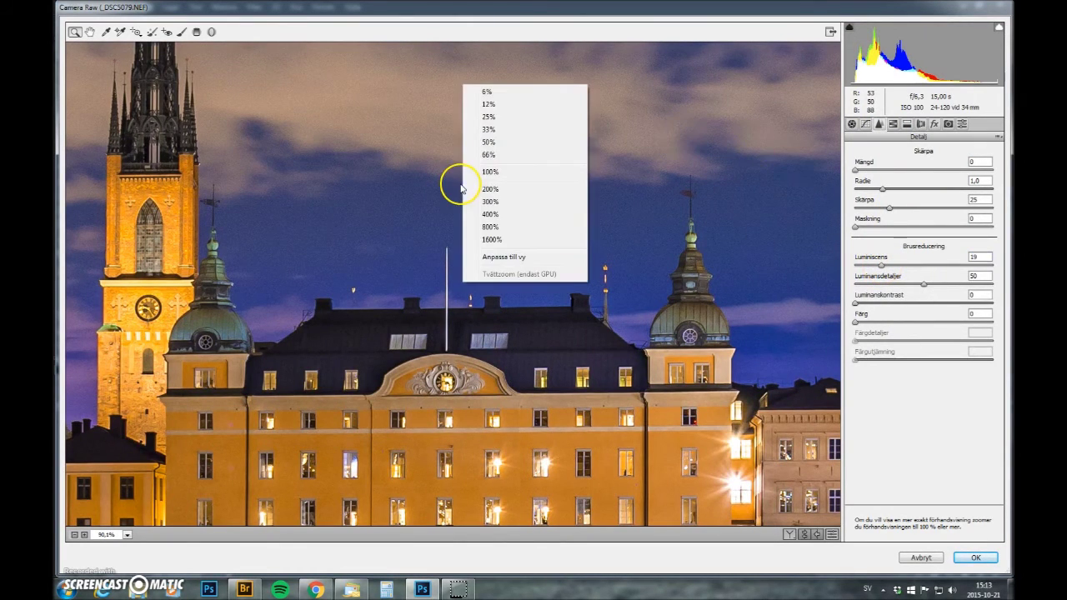
click(883, 265)
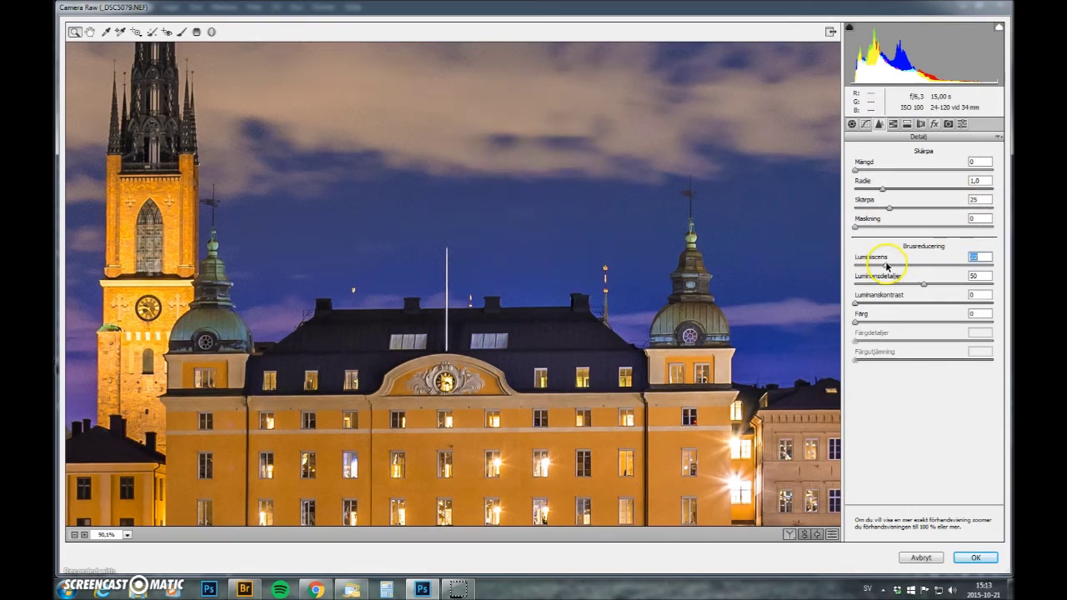
Step: Raise Klarhet to about +5 for the whole photo and apply the Camera Raw filter
right_click(478, 307)
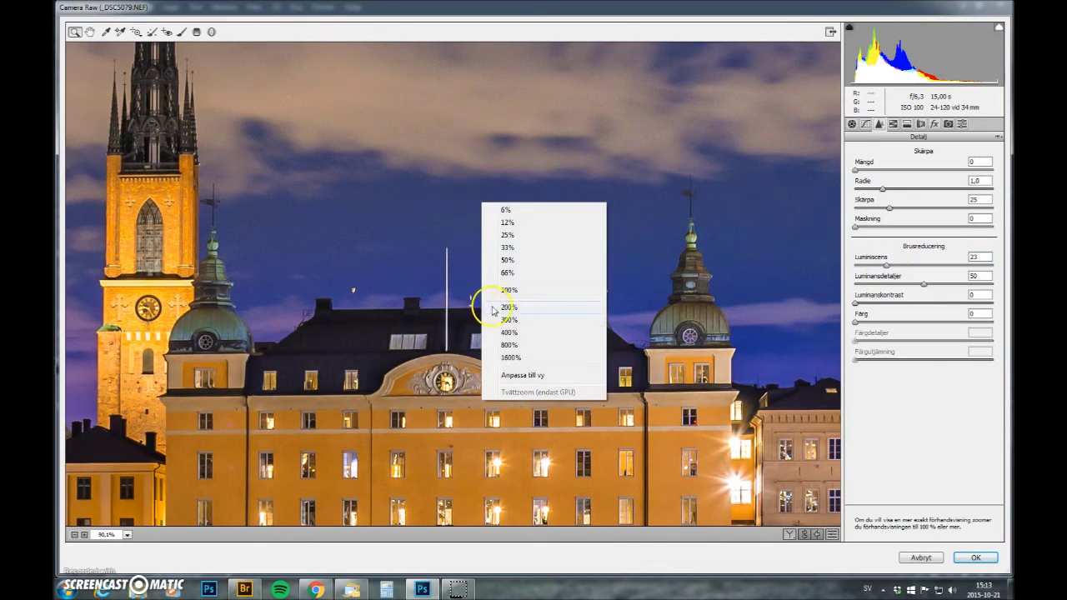
click(541, 375)
drag(406, 241, 634, 379)
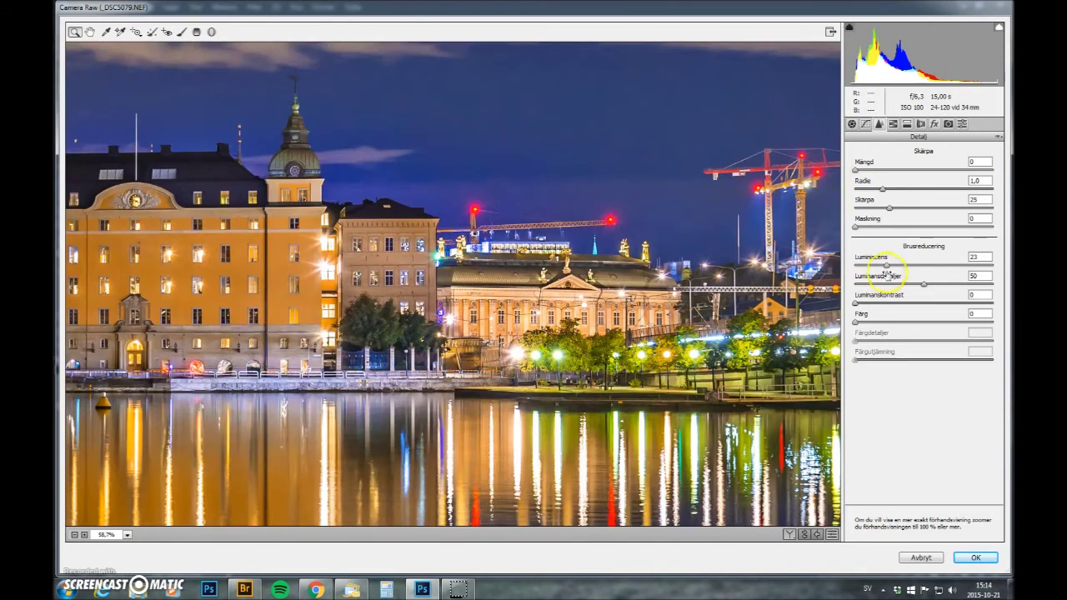
click(852, 123)
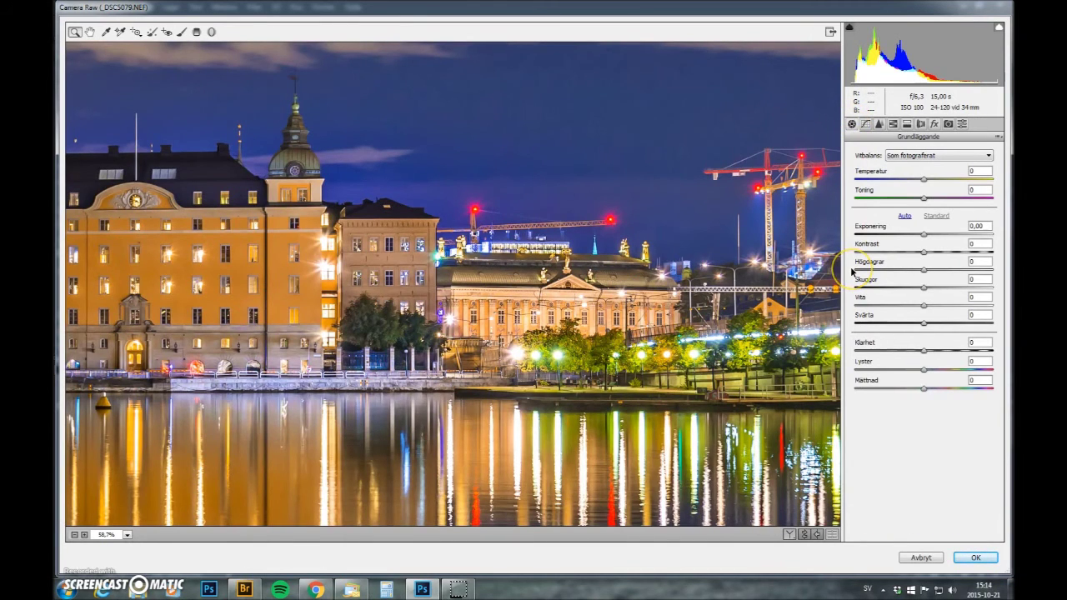
drag(923, 349, 938, 353)
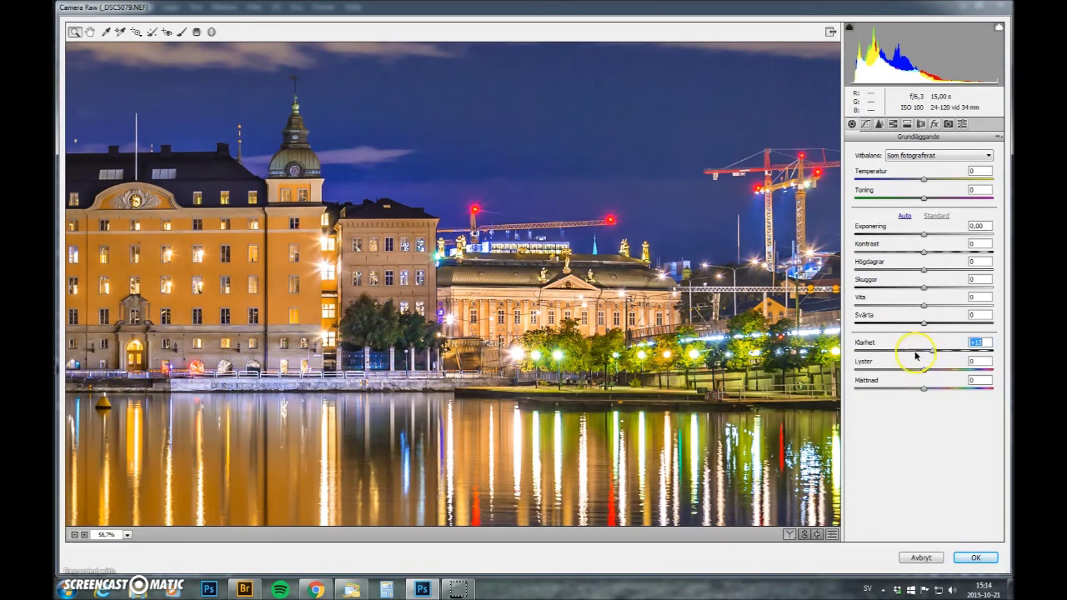
right_click(663, 325)
click(733, 399)
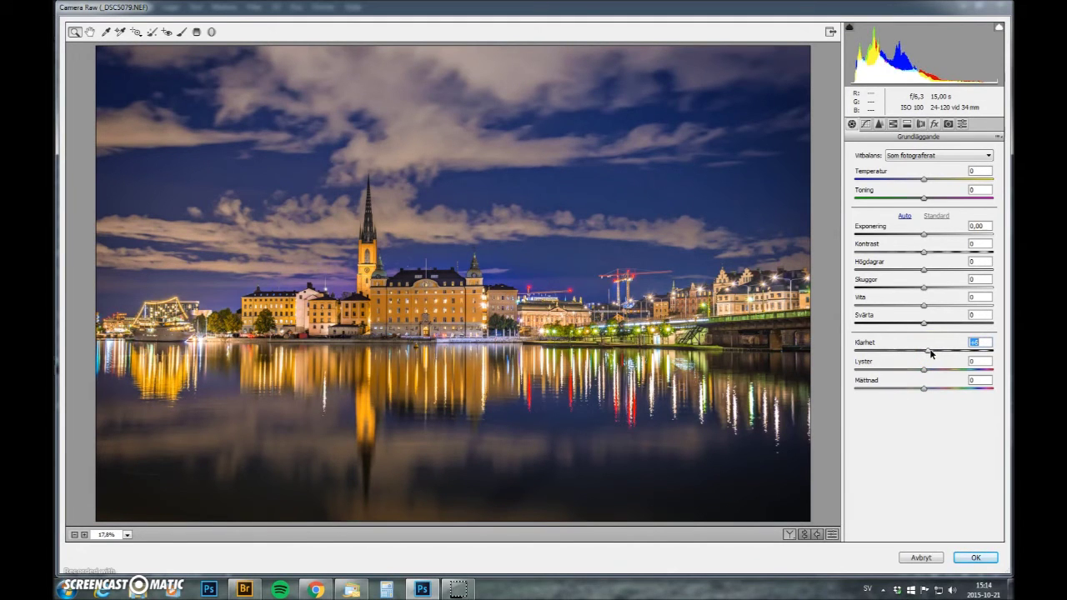
click(975, 557)
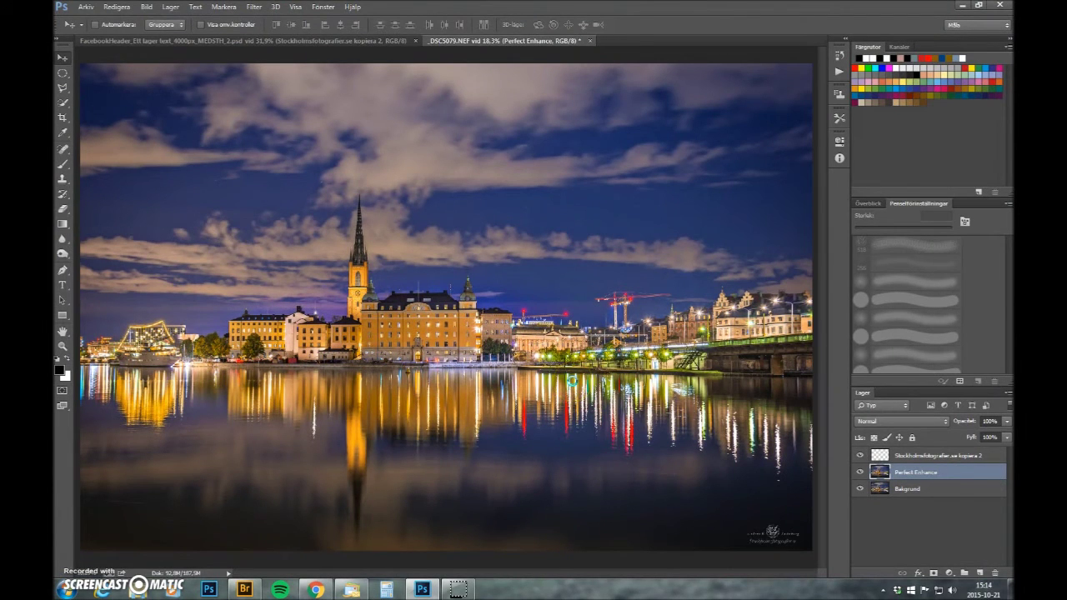
Step: Save the layered photo as _DSC5079.psd in Photoshop format with maximum compatibility
click(86, 6)
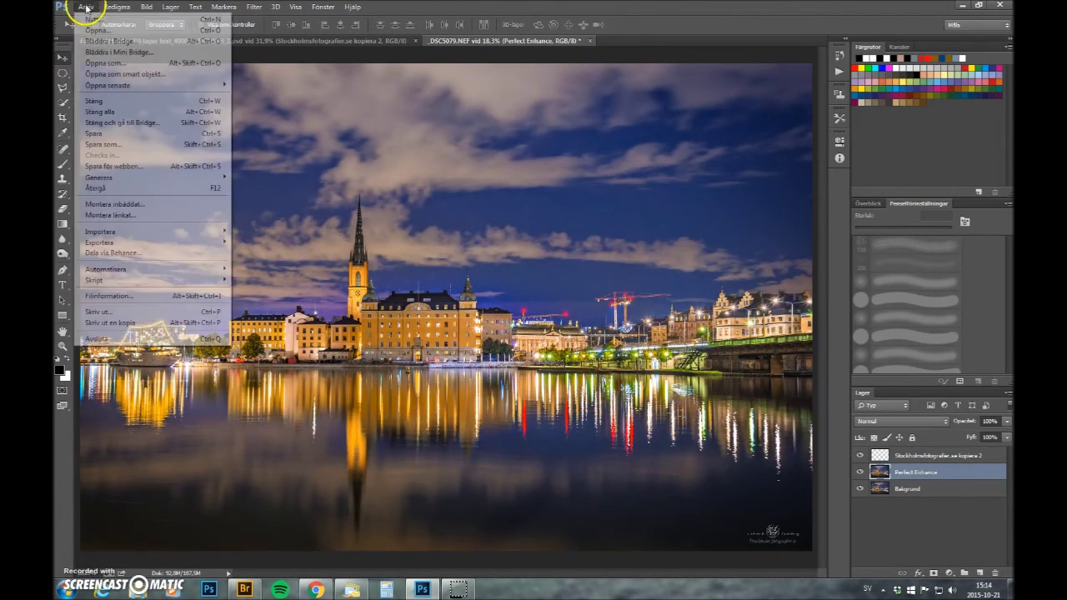
click(148, 134)
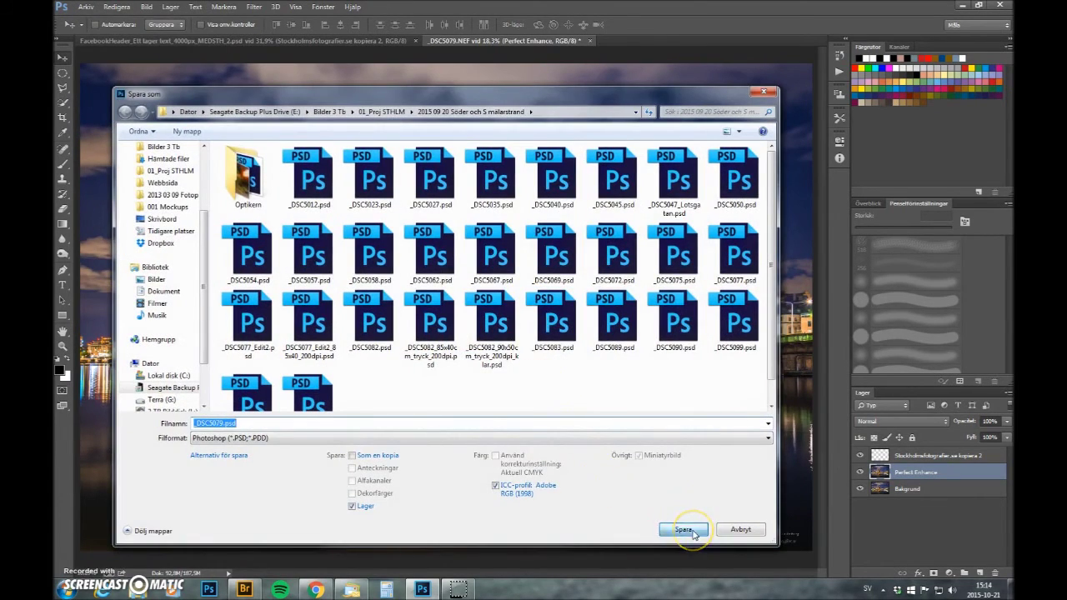
click(683, 530)
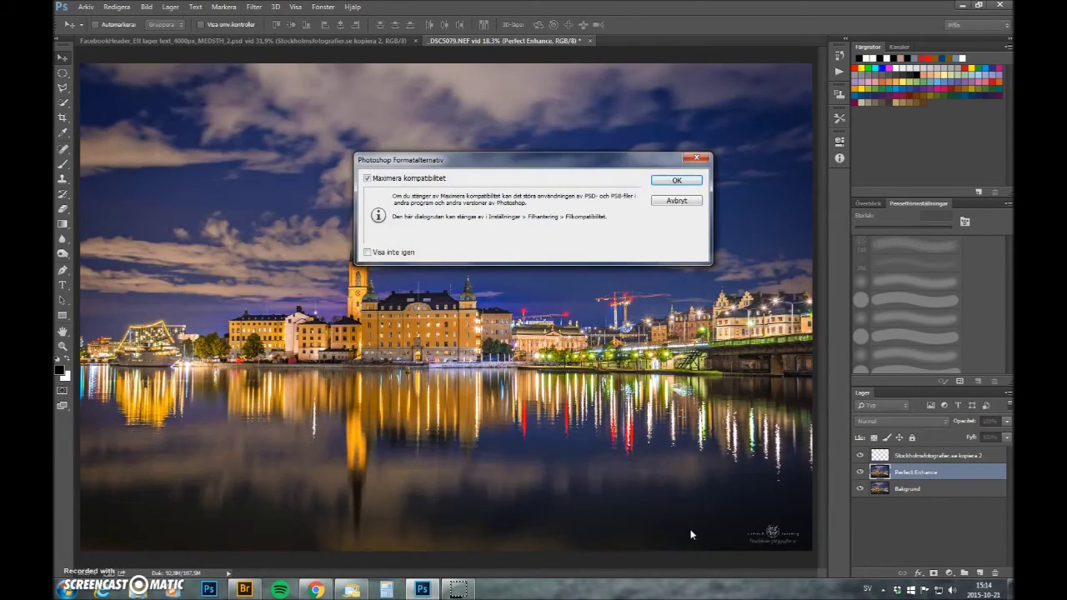
click(676, 182)
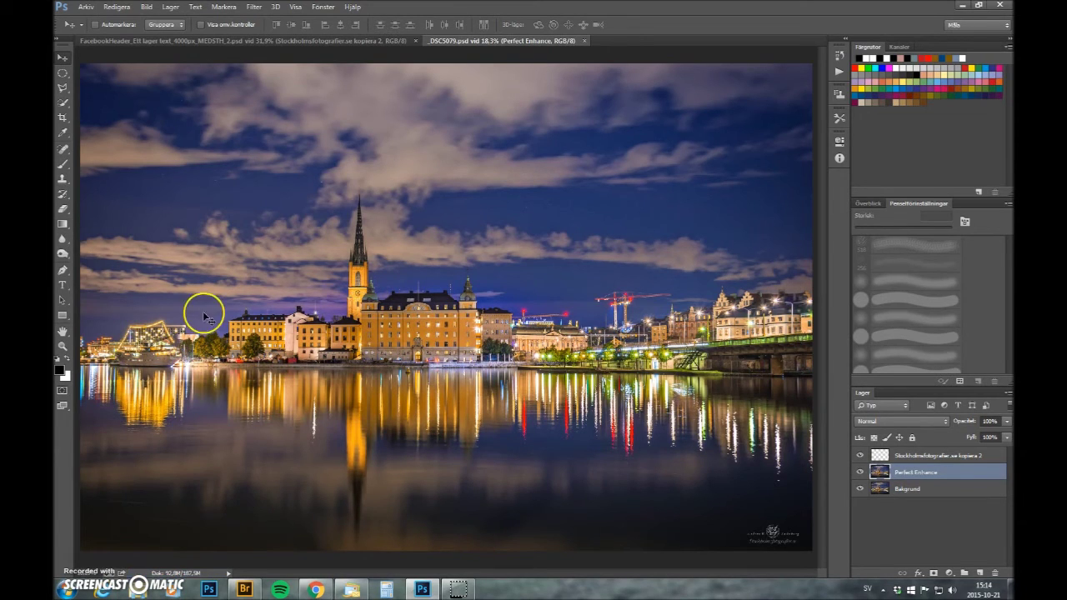
Step: Resize the image to 4500 px wide and hide the signature logo layer
click(146, 7)
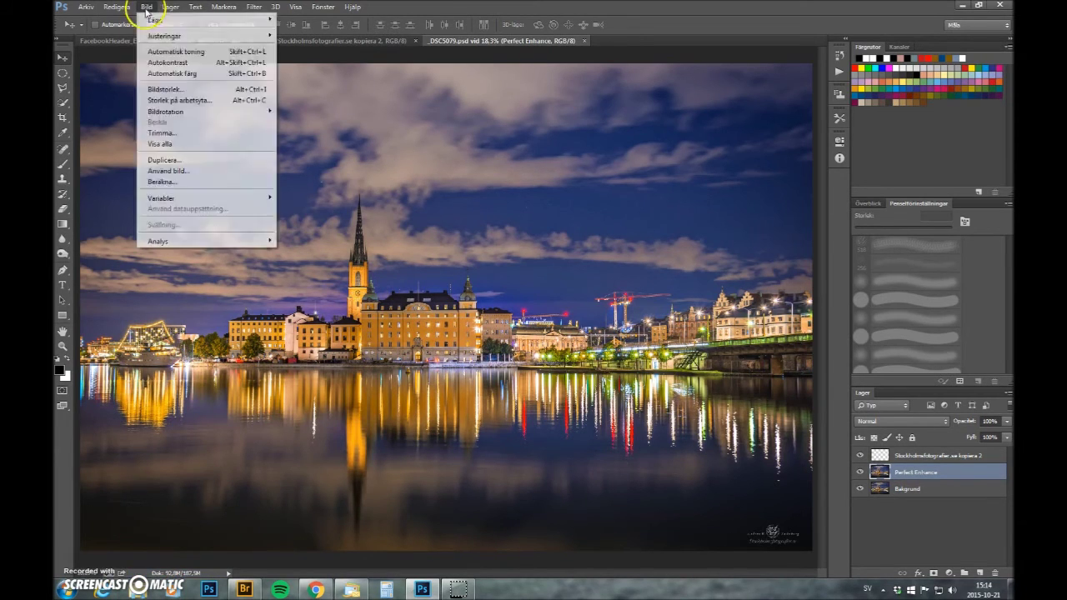
click(179, 89)
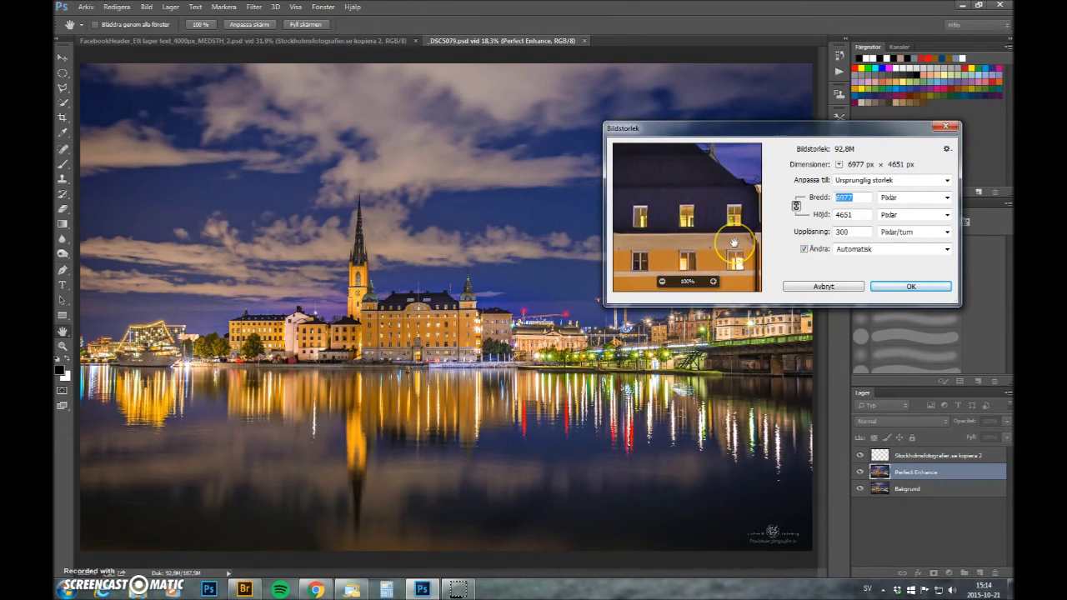
text(2000)
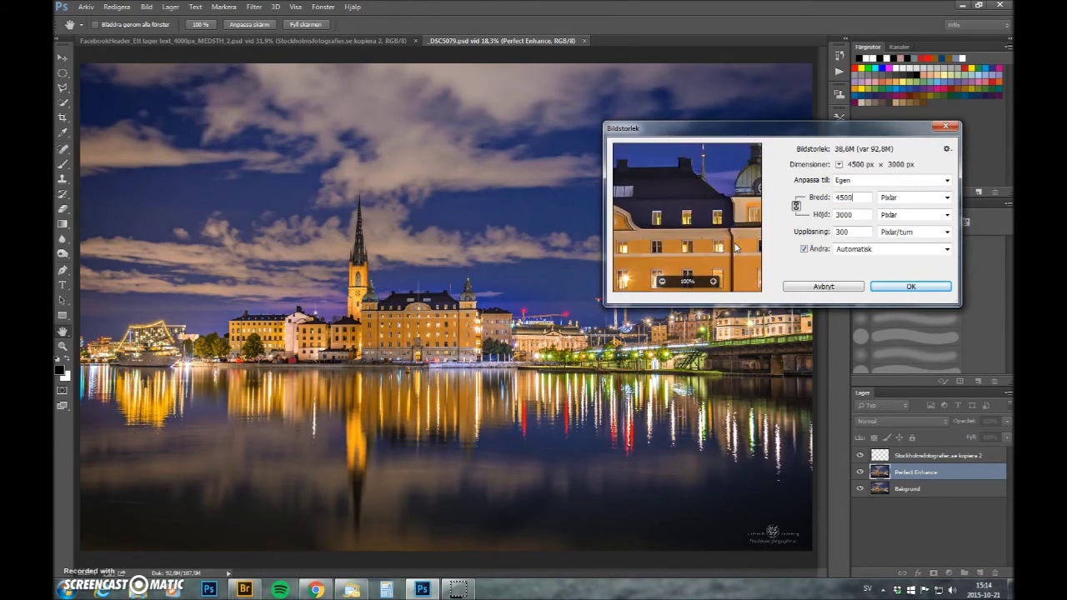
key(Return)
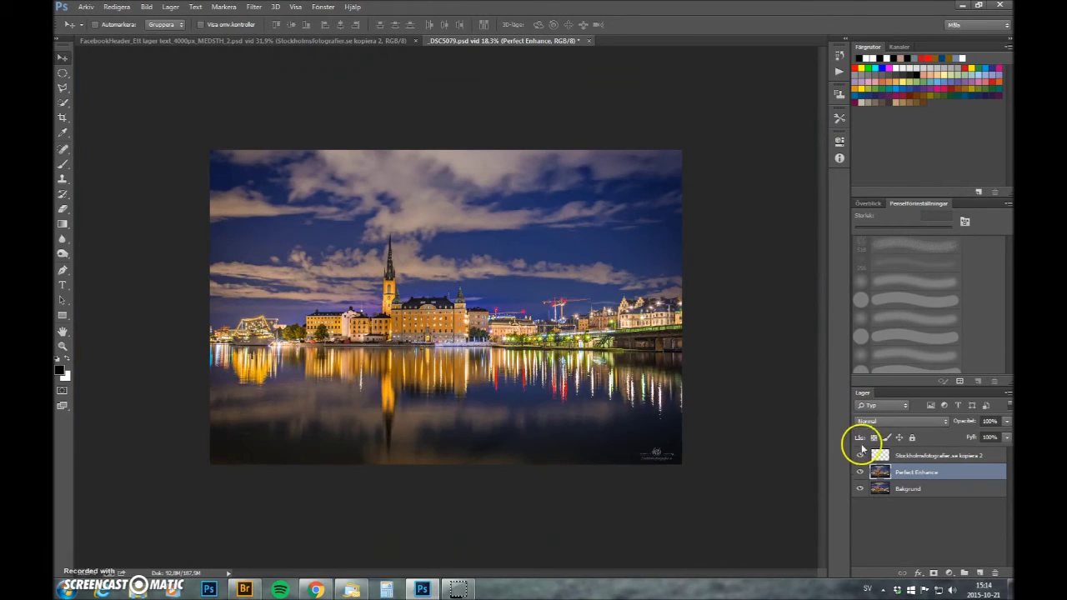
click(859, 455)
Step: Save a JPEG copy at quality 12, Baslinje ("standard"), with the image's pixel width appended to the file name _DSC5079
click(86, 7)
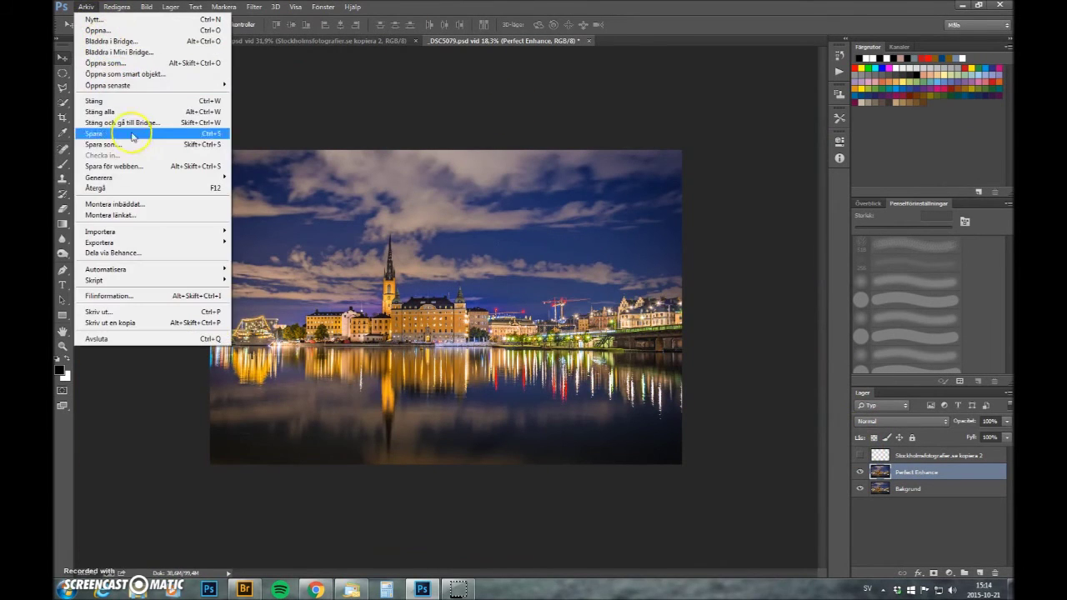
click(135, 144)
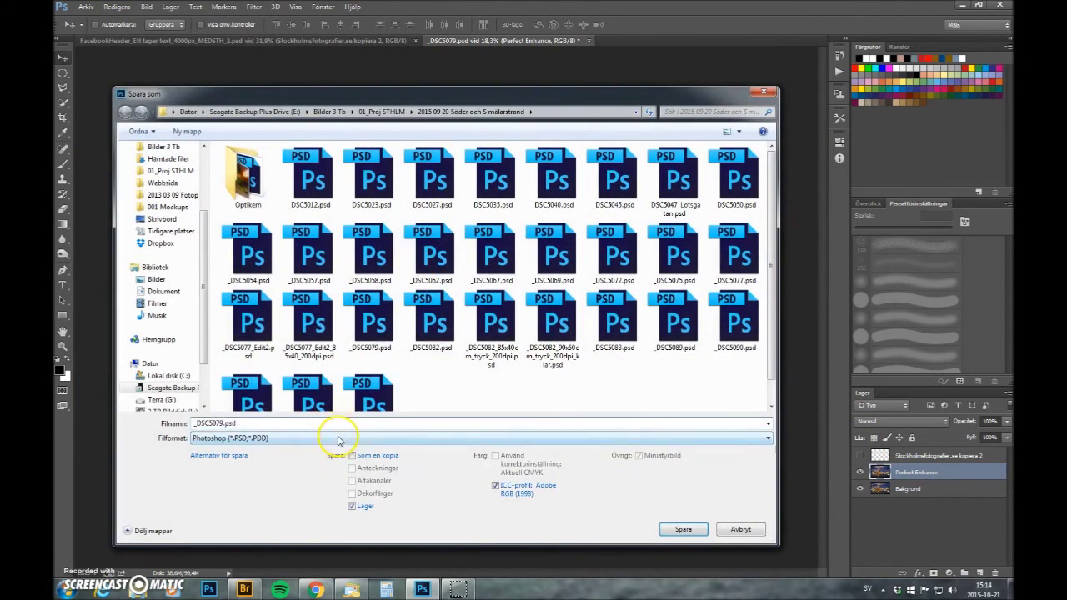
click(334, 438)
click(310, 339)
double_click(221, 422)
key(Tab)
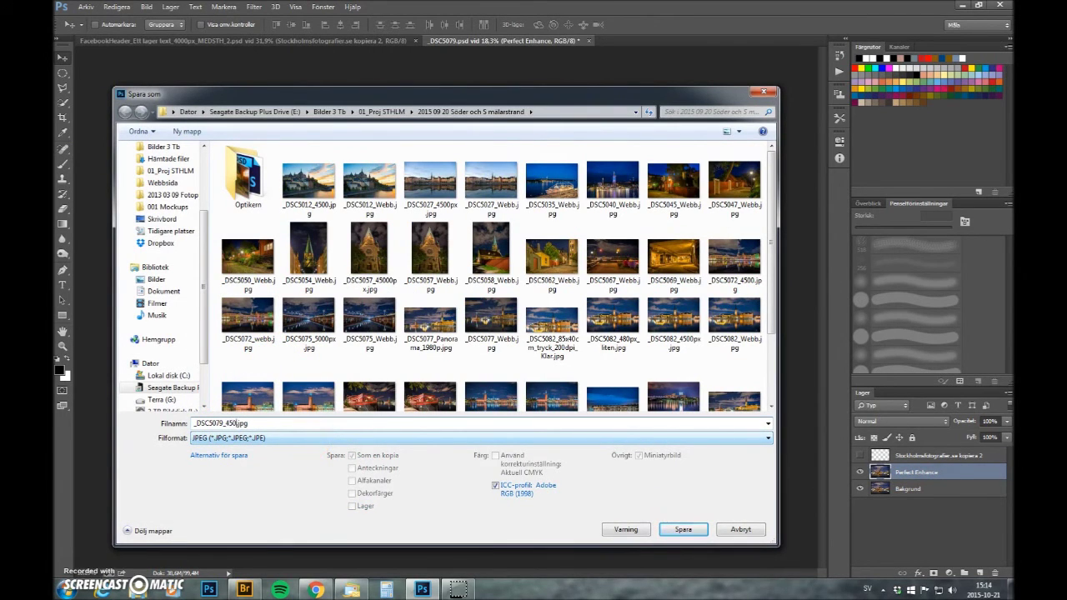
key(Return)
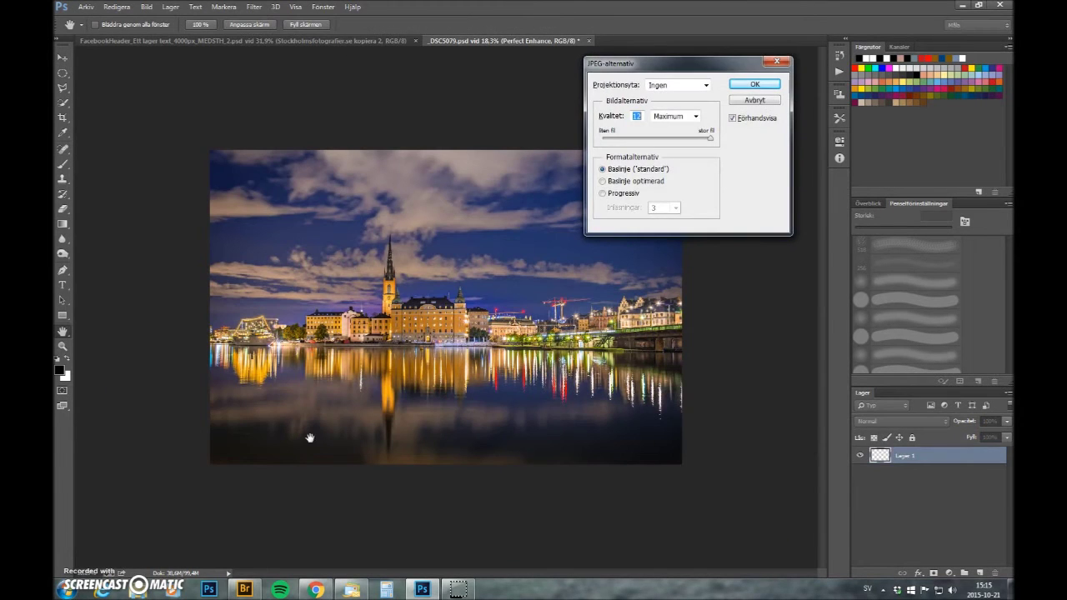
key(Return)
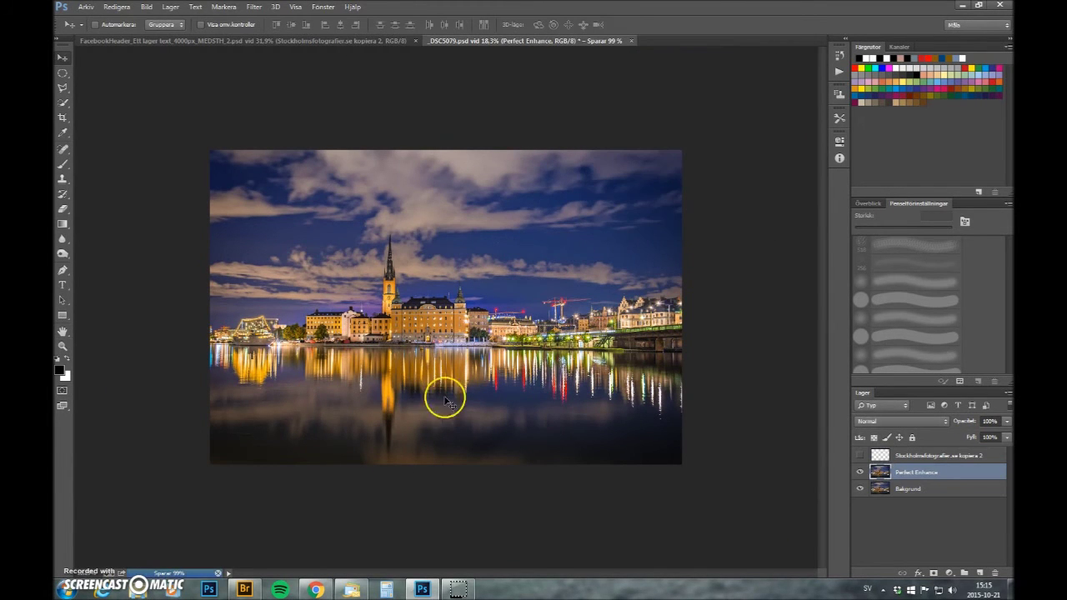
Step: Resize the image to 1280 px wide, show the signature logo layer again, and view the result at 100%
click(147, 7)
click(186, 90)
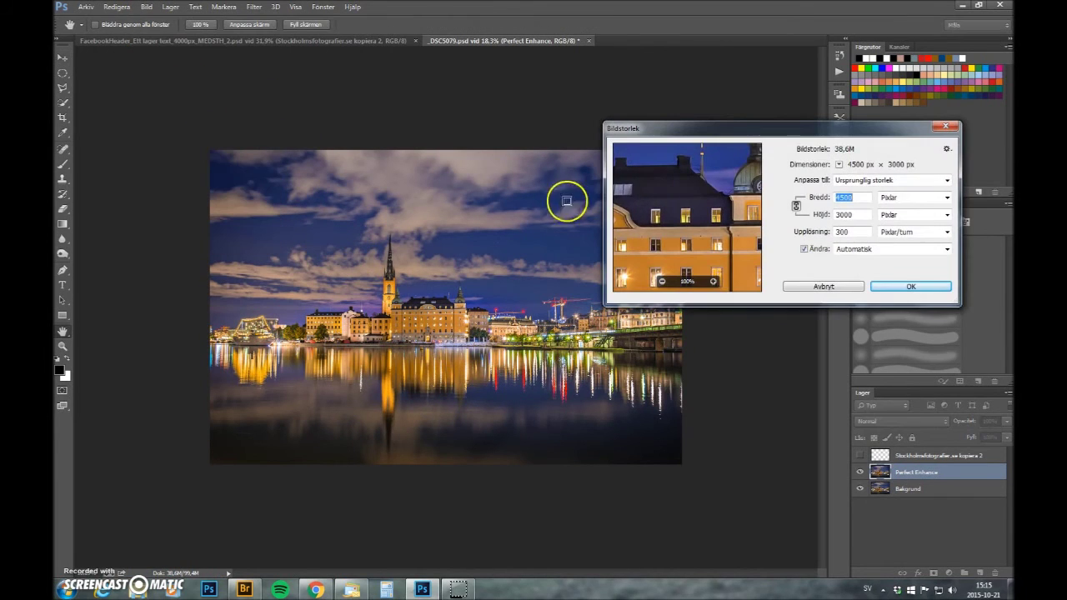
text(1280)
key(Return)
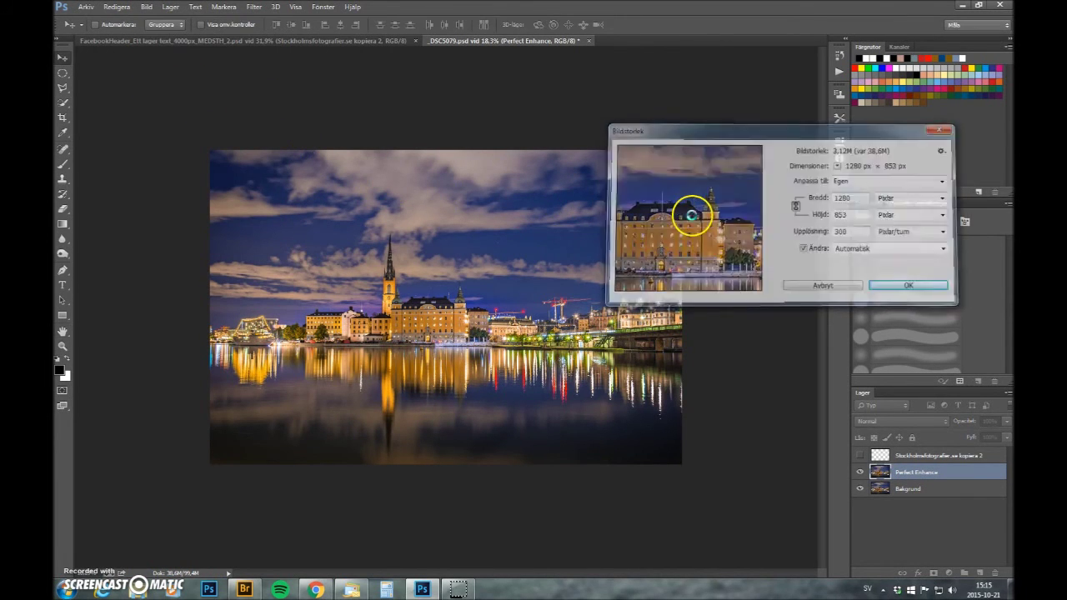
click(860, 455)
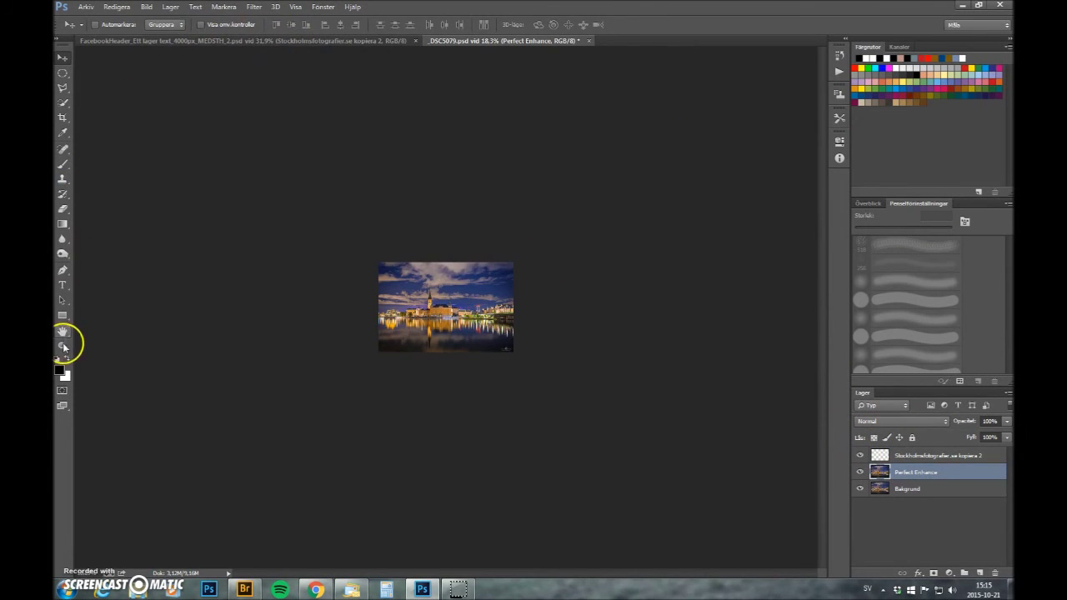
click(63, 344)
click(368, 24)
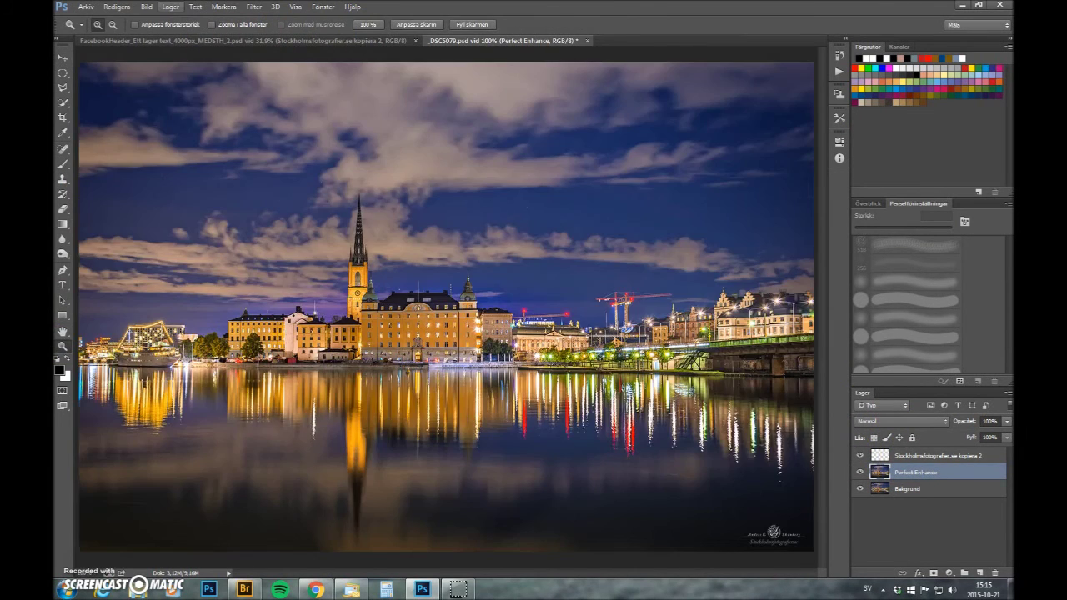
Step: Save the web-size image as a JPEG copy at quality 12, Baslinje ("standard"), with an underscore and suffix appended to the file name _DSC5079
click(86, 6)
click(198, 144)
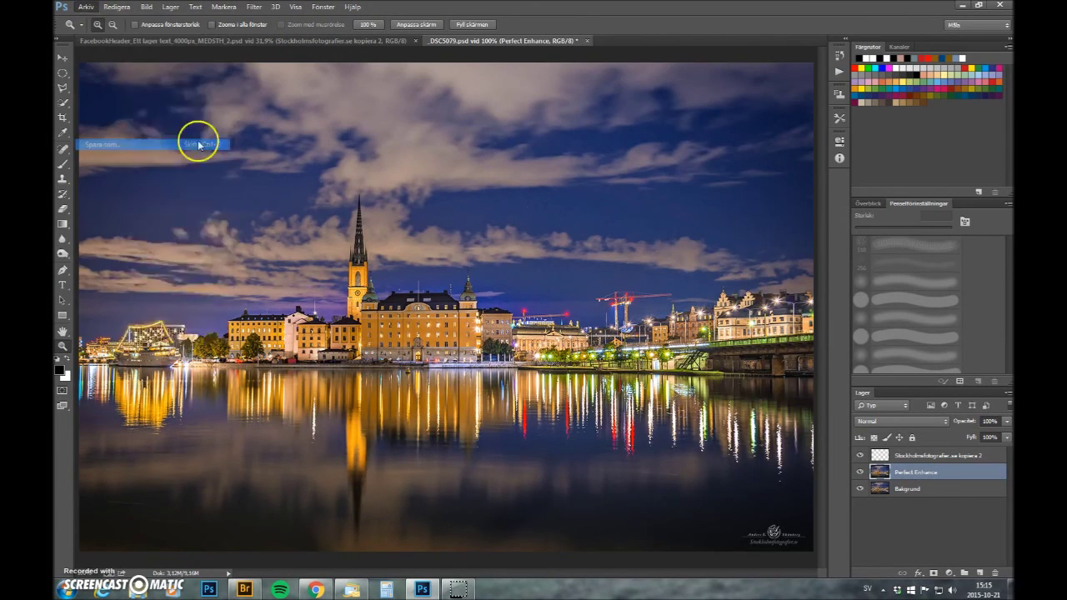
click(419, 435)
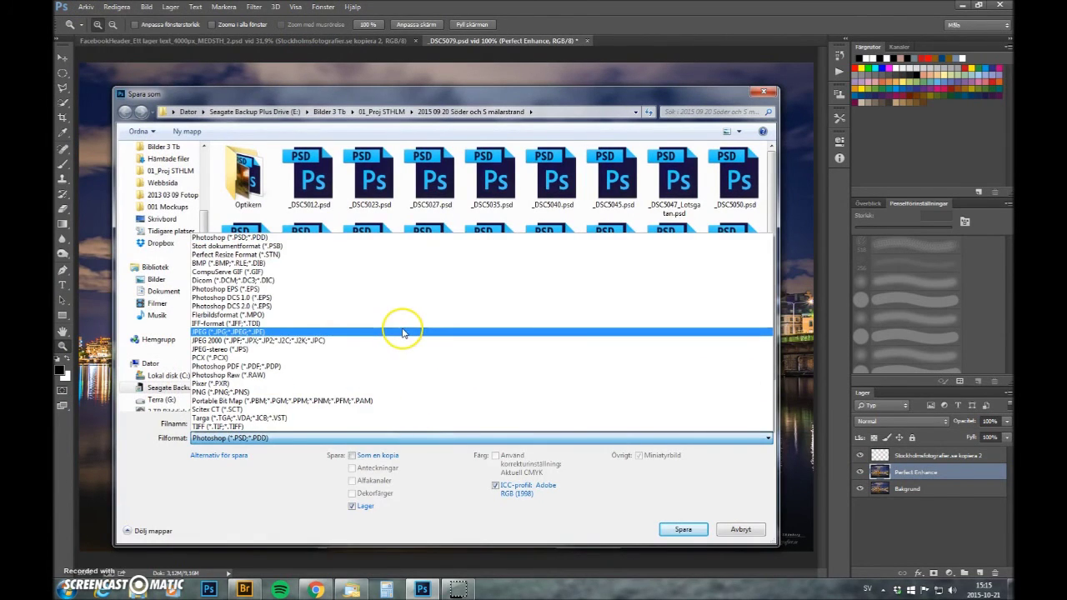
click(402, 333)
double_click(215, 424)
click(223, 424)
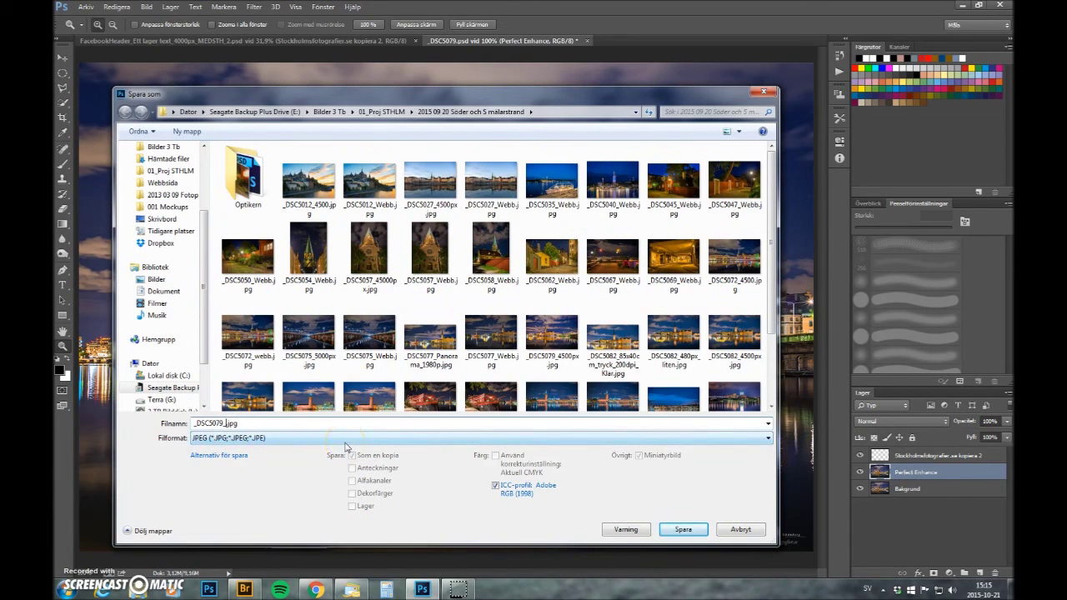
key(Return)
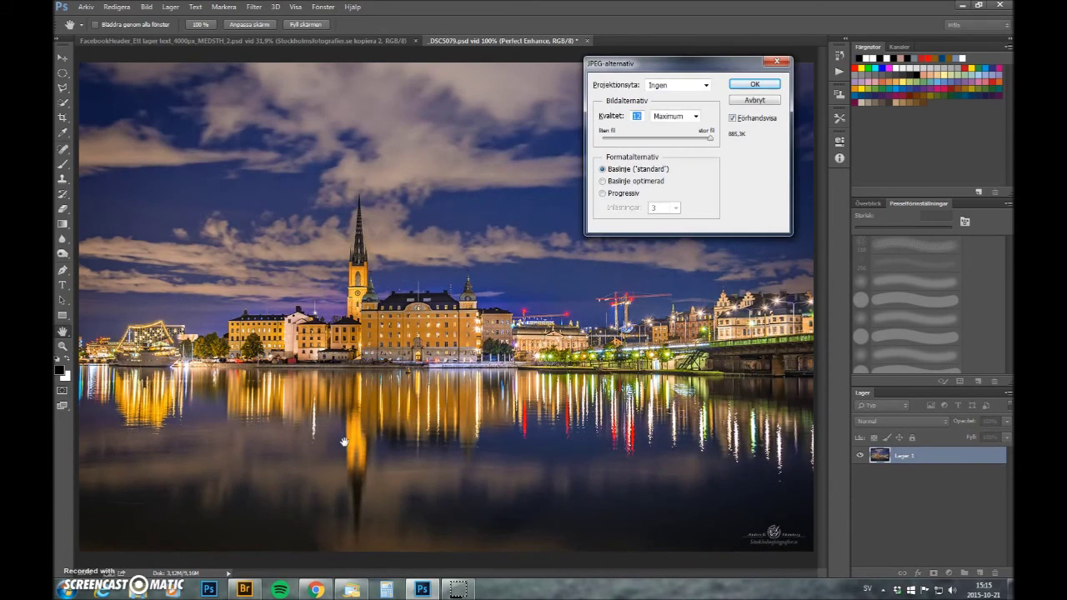
key(Return)
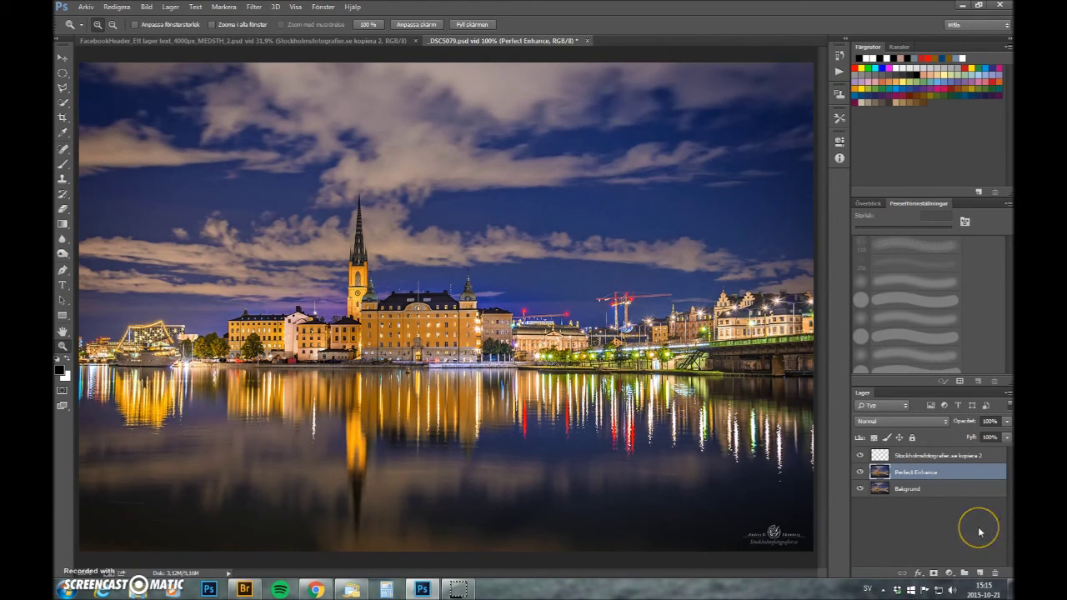
Step: Copy the Stockholmsfotografier.se logo layer from the FacebookHeader document into the center of the _DSC5079 photo
click(350, 590)
click(245, 41)
click(63, 57)
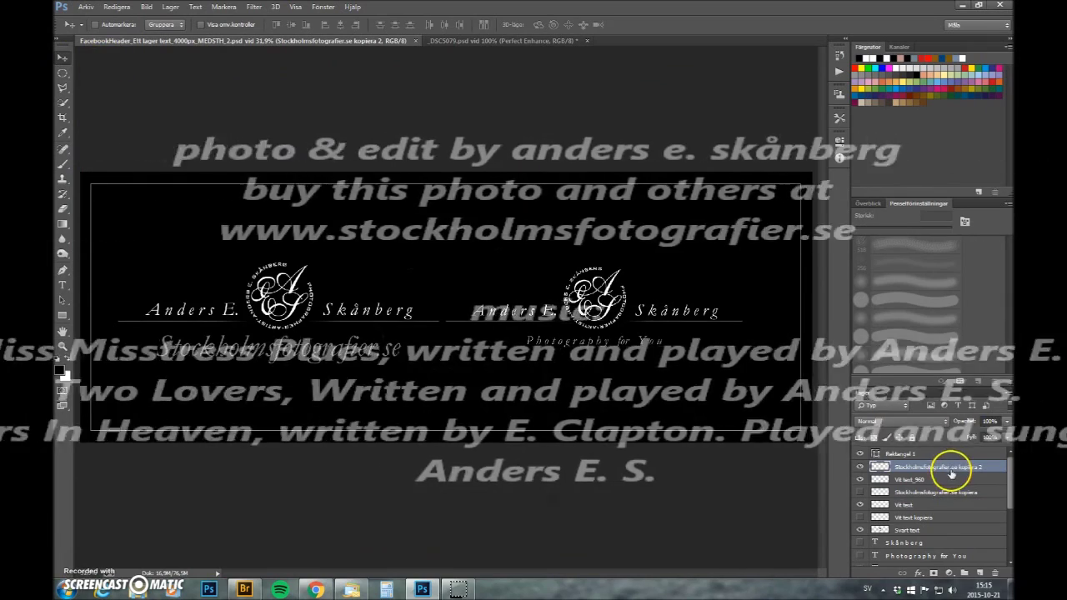
drag(247, 300, 408, 246)
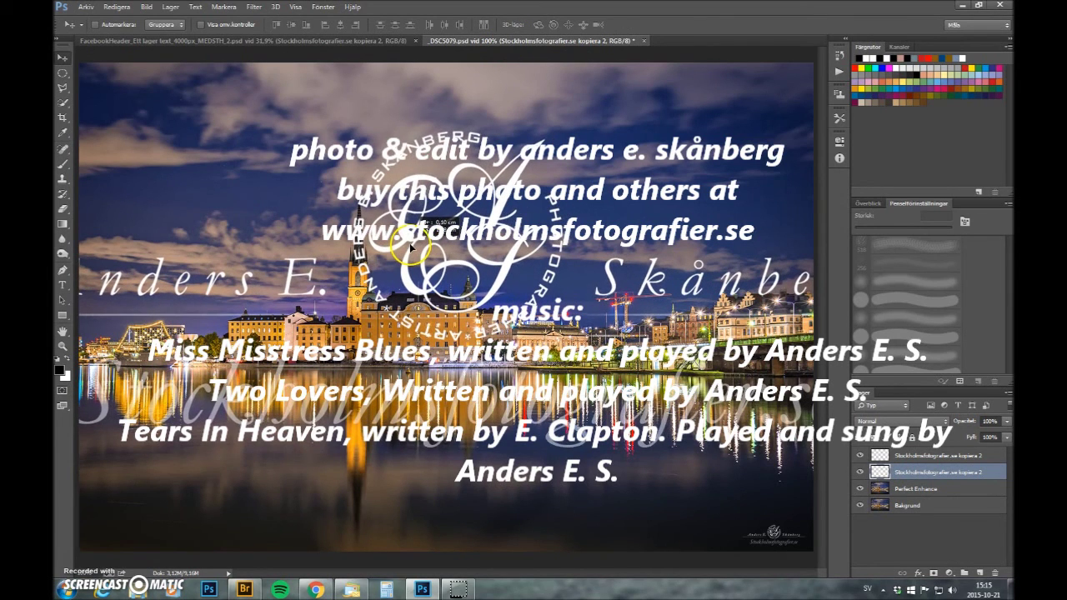
Step: Scale the large logo copy to 80% in width and height, and move it down about 1.3 cm toward the water
key(ctrl+t)
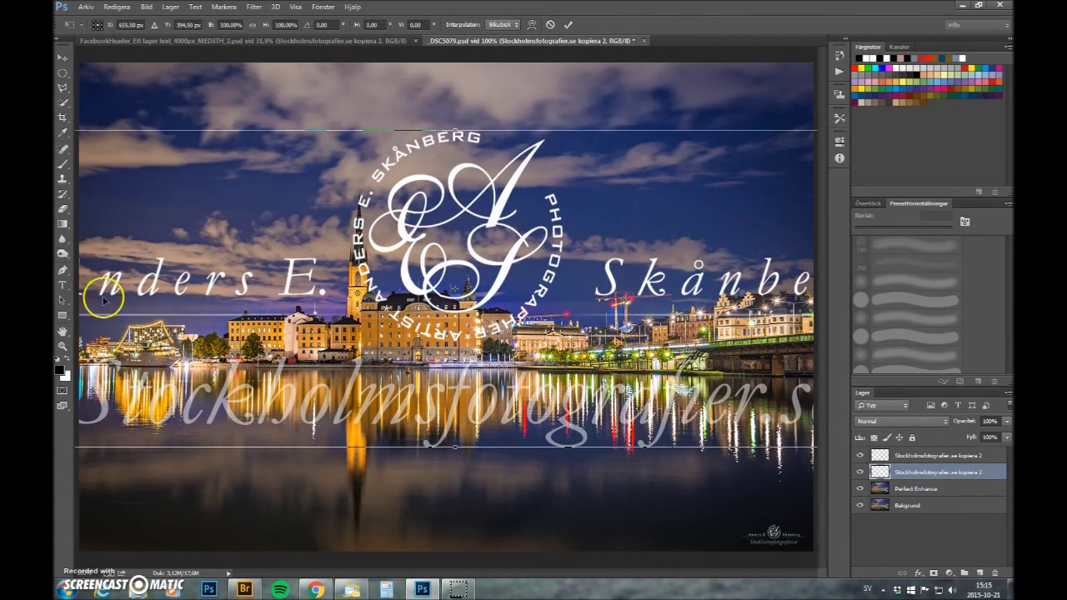
key(Return)
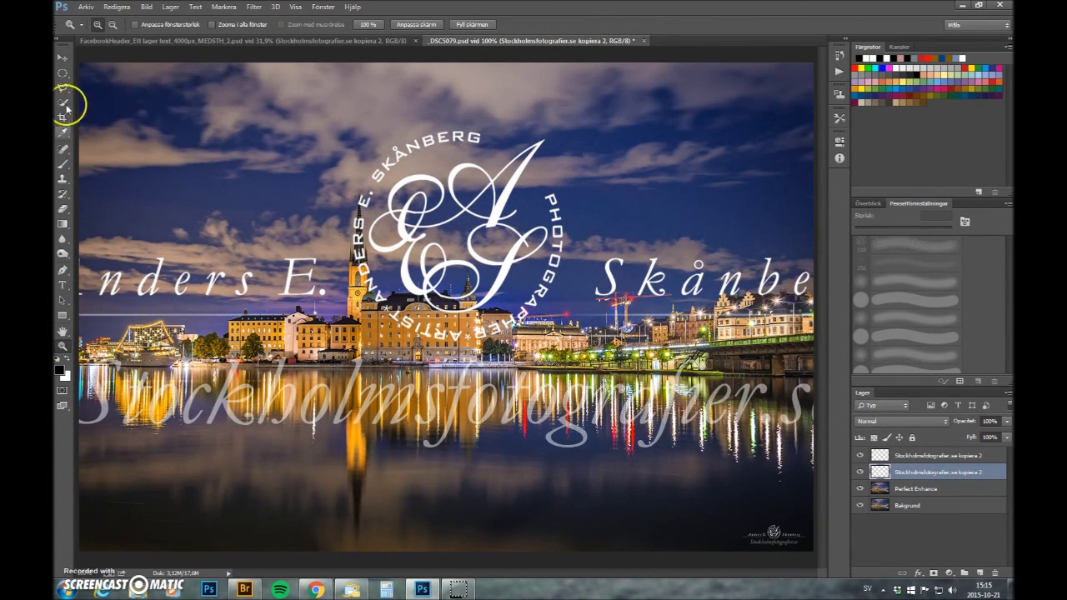
click(61, 60)
key(ctrl+t)
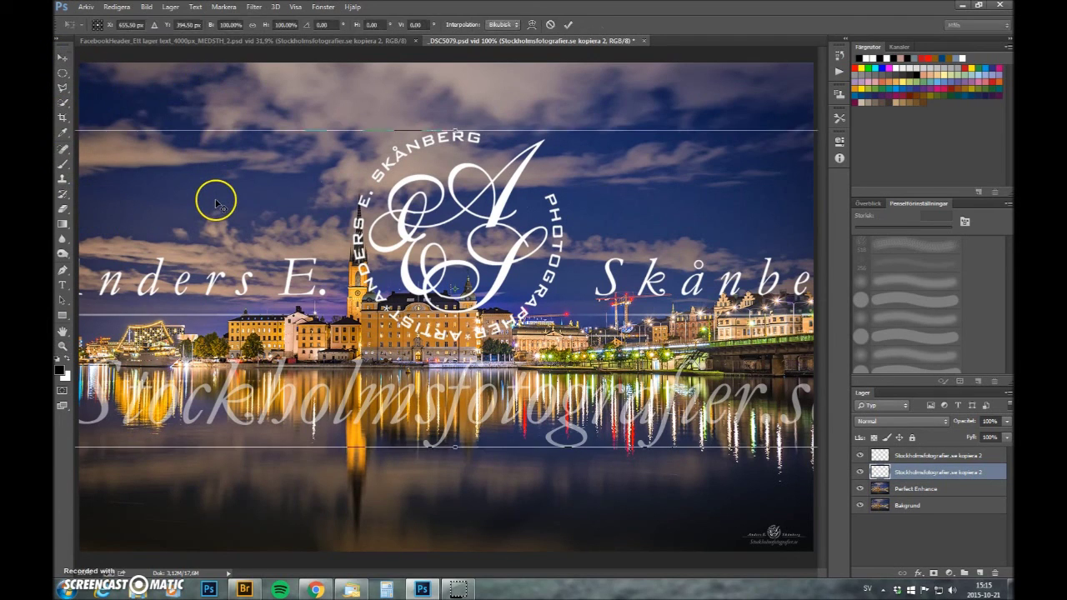
click(281, 24)
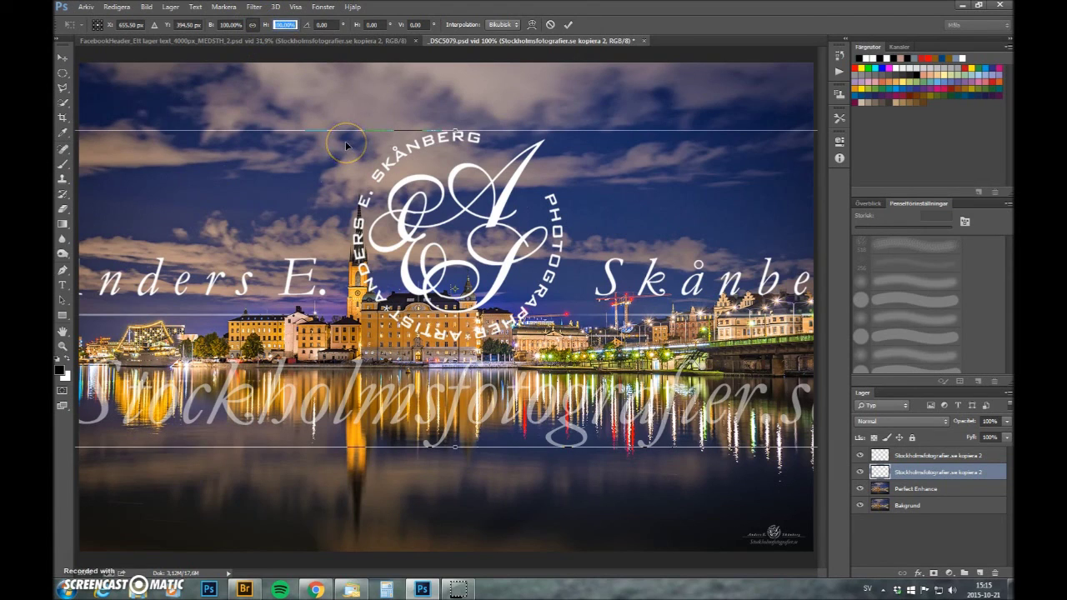
text(80)
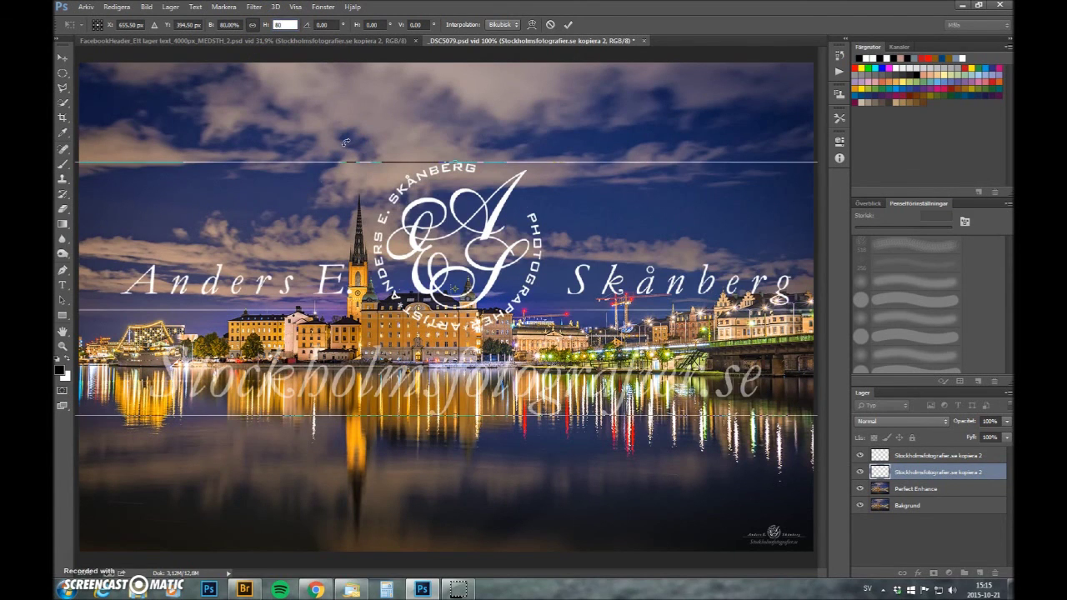
click(63, 57)
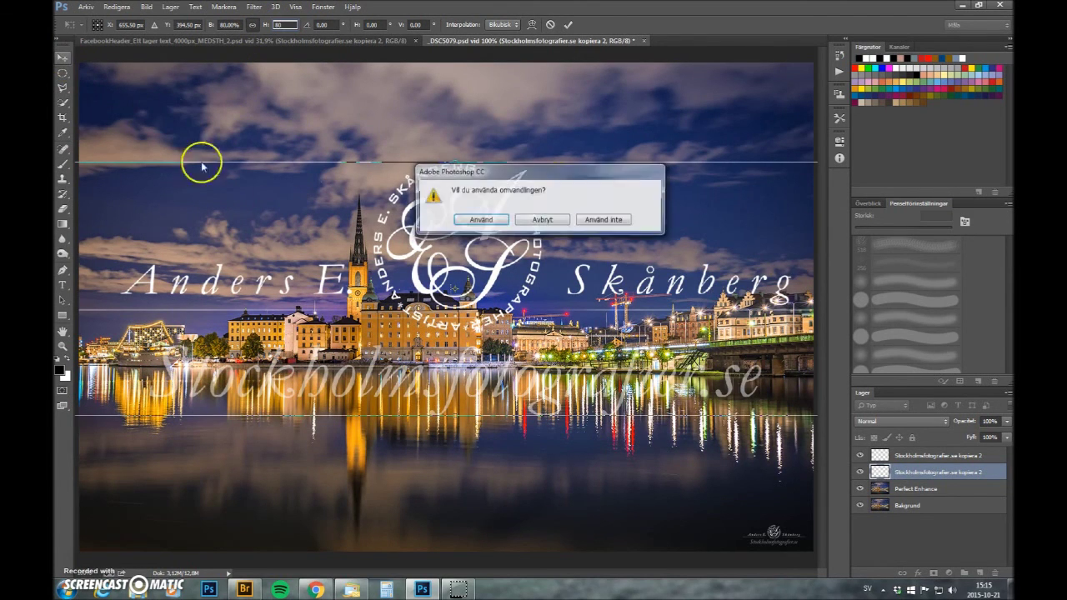
click(481, 219)
drag(497, 287, 488, 384)
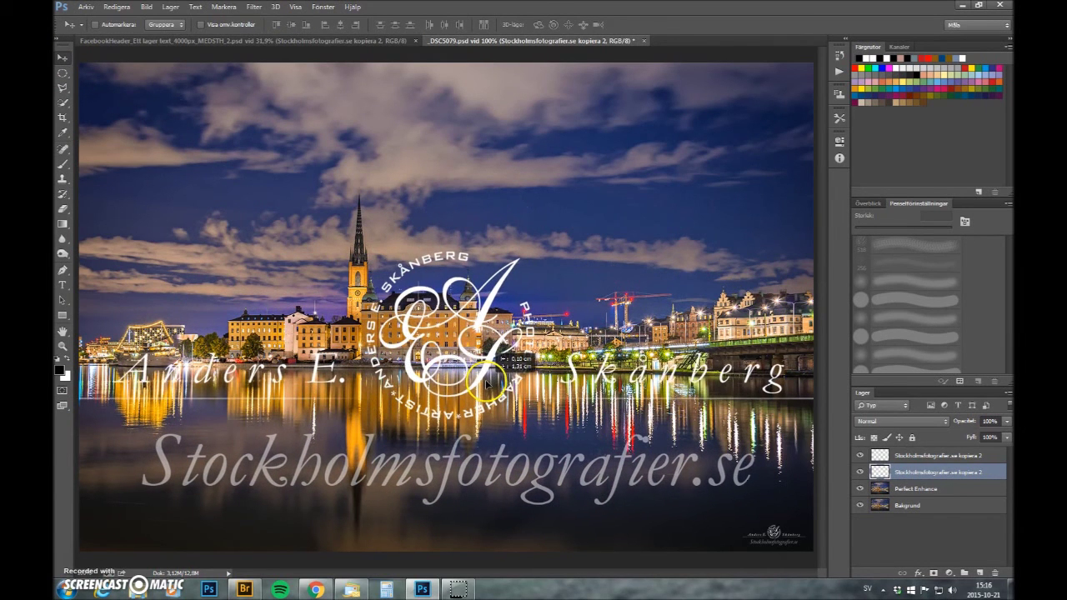
click(867, 471)
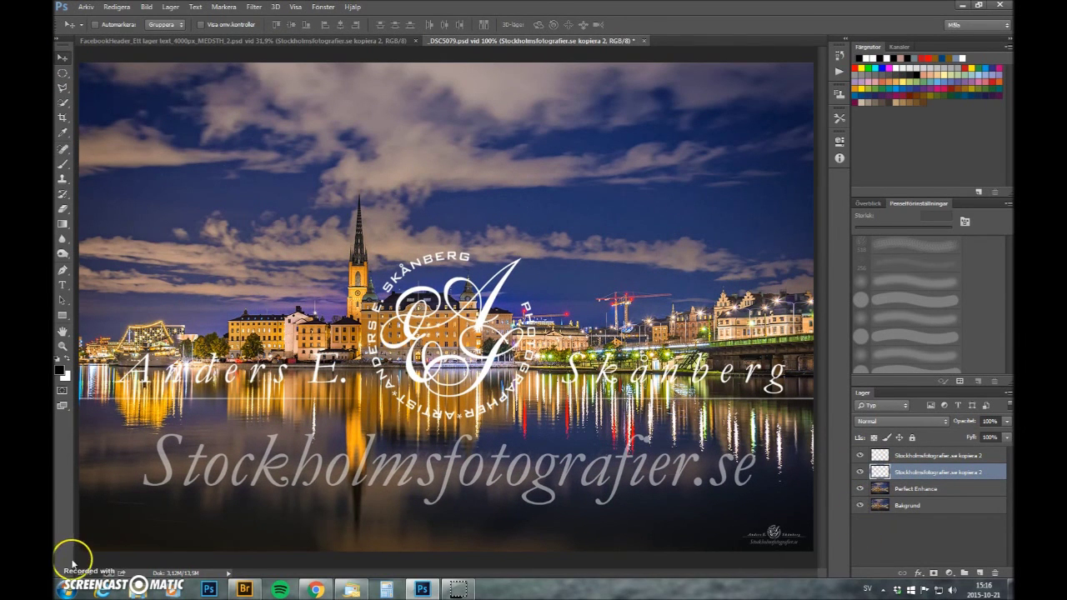